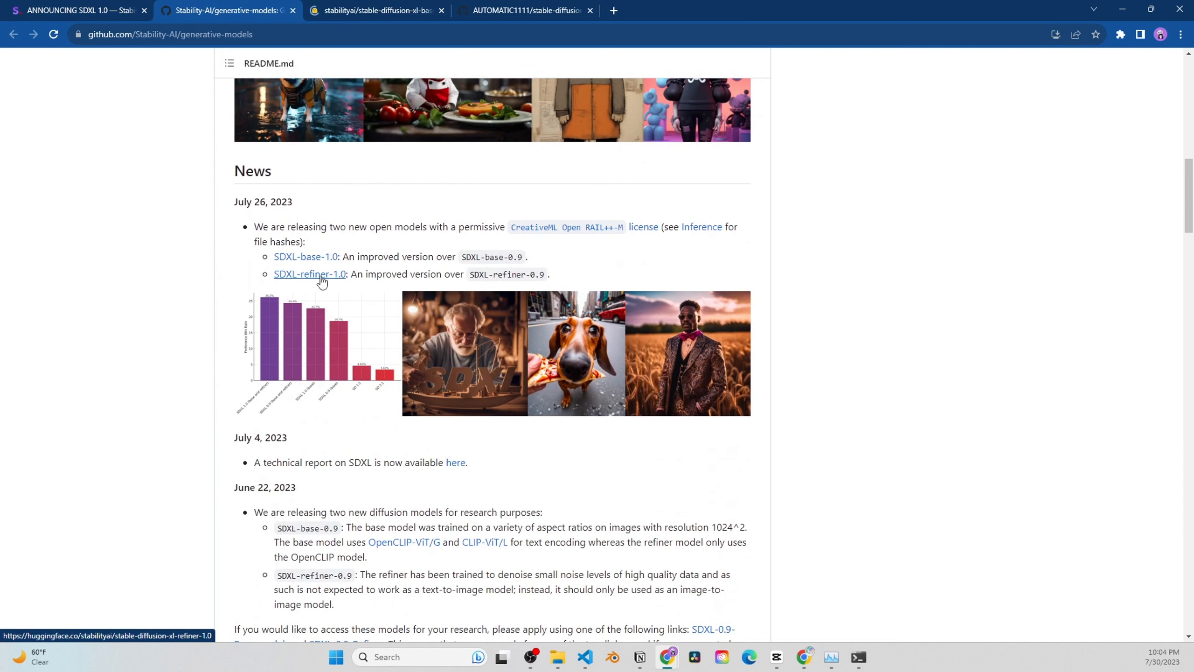
Open the SDXL-refiner-1.0 link in a new tab and bring up the stable-diffusion-xl-base-1.0 repository's file list
right_click(320, 281)
left_click(371, 288)
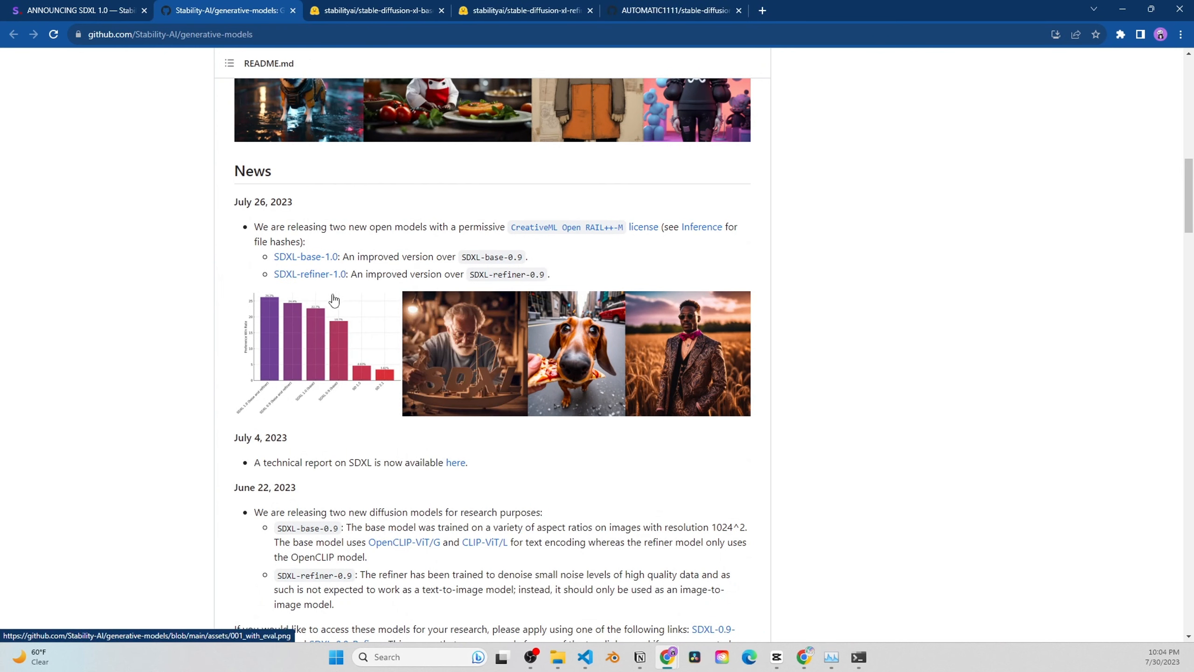
left_click(387, 11)
scroll(421, 140, "down", 6)
scroll(425, 170, "up", 3)
scroll(425, 176, "up", 4)
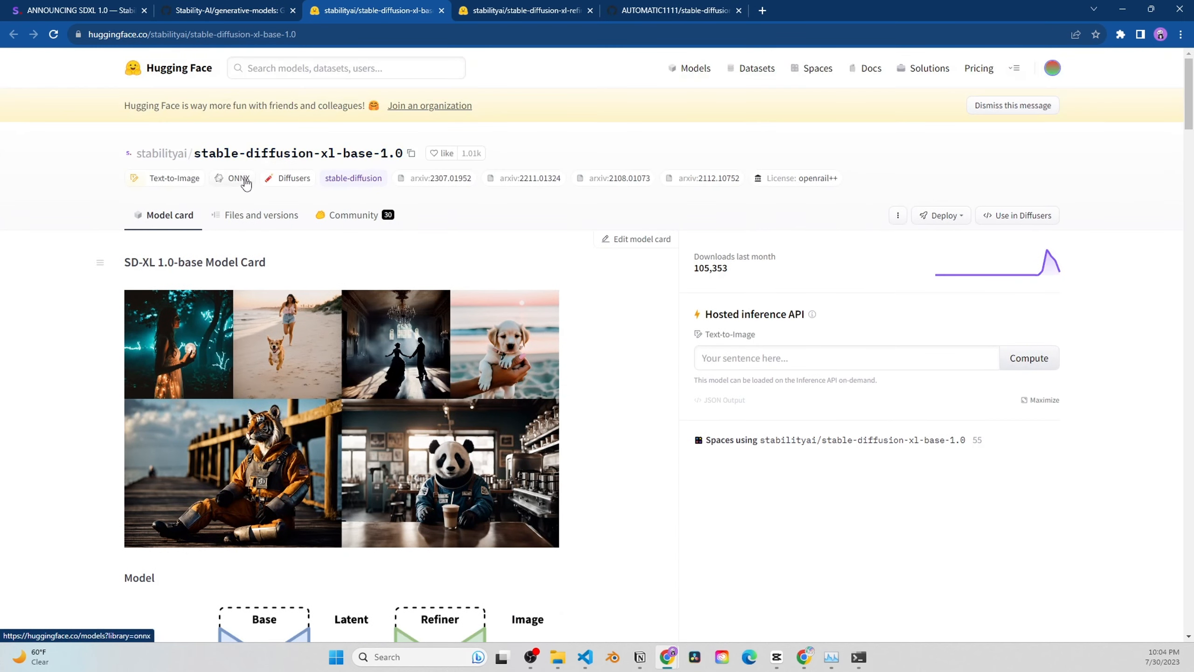
left_click(244, 221)
scroll(263, 225, "down", 3)
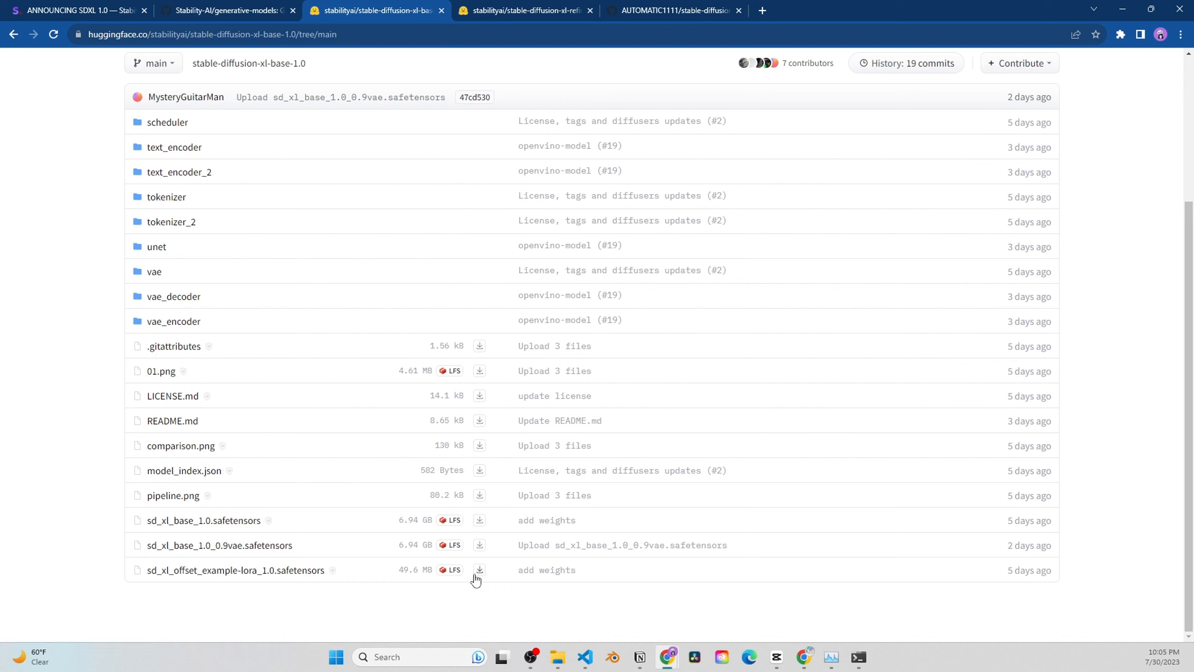
Bring up the file list of the stable-diffusion-xl-refiner-1.0 repository, down to its safetensors files
left_click(522, 11)
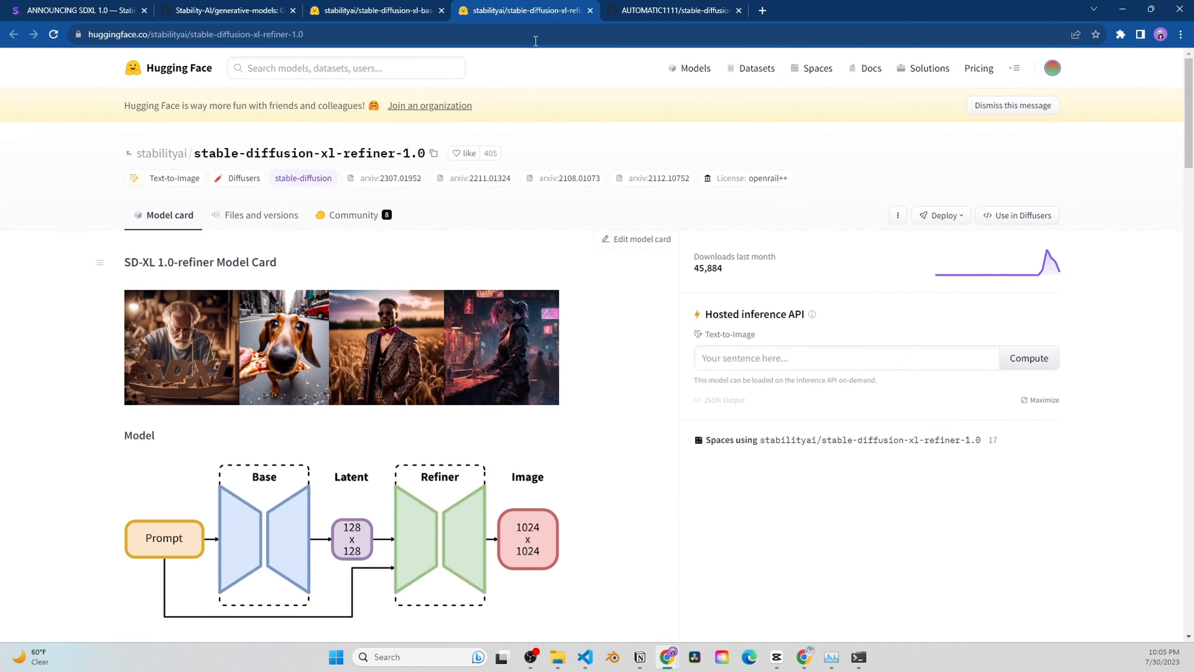
scroll(385, 323, "down", 15)
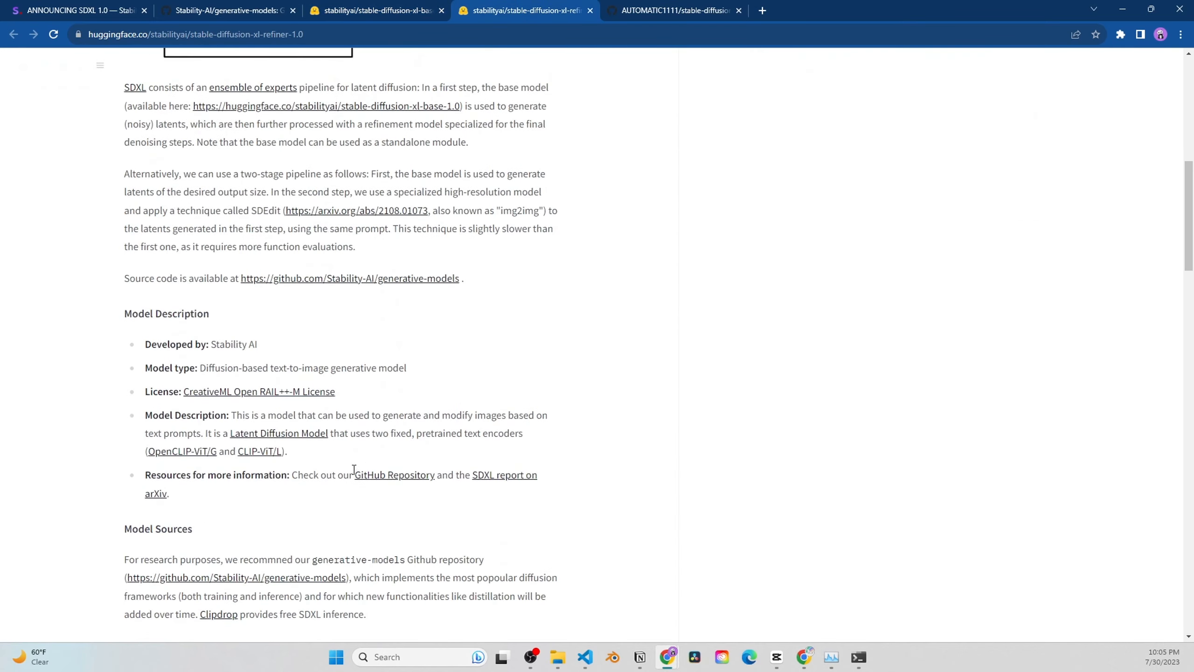
scroll(291, 493, "down", 8)
scroll(295, 485, "up", 20)
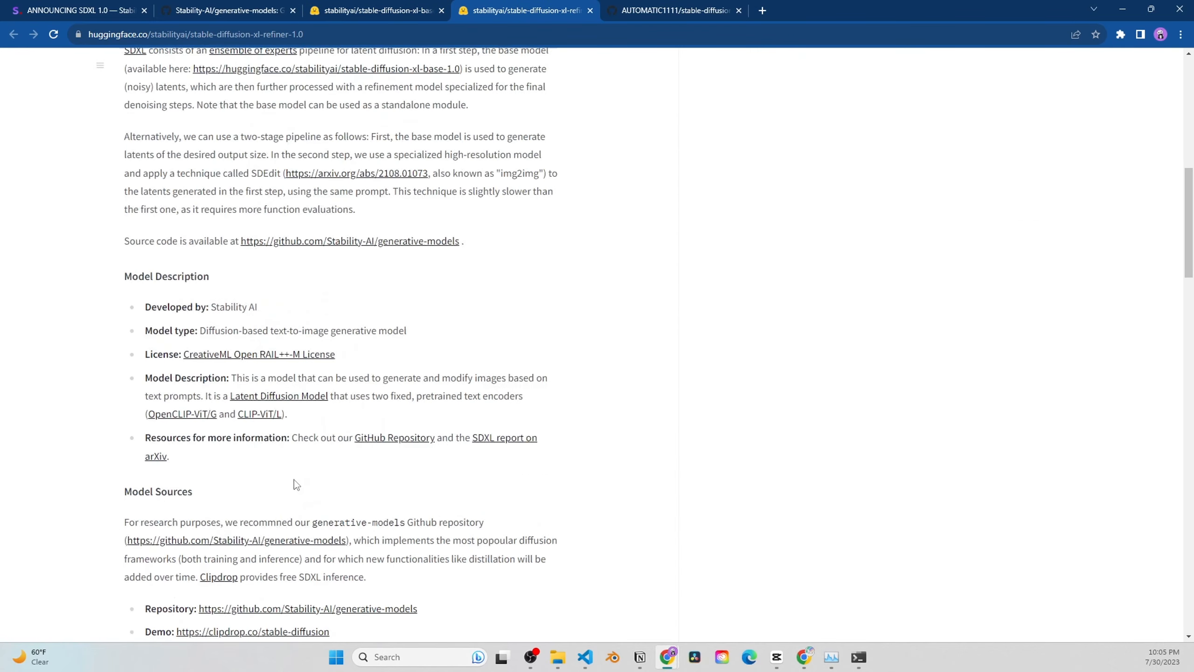
left_click(244, 216)
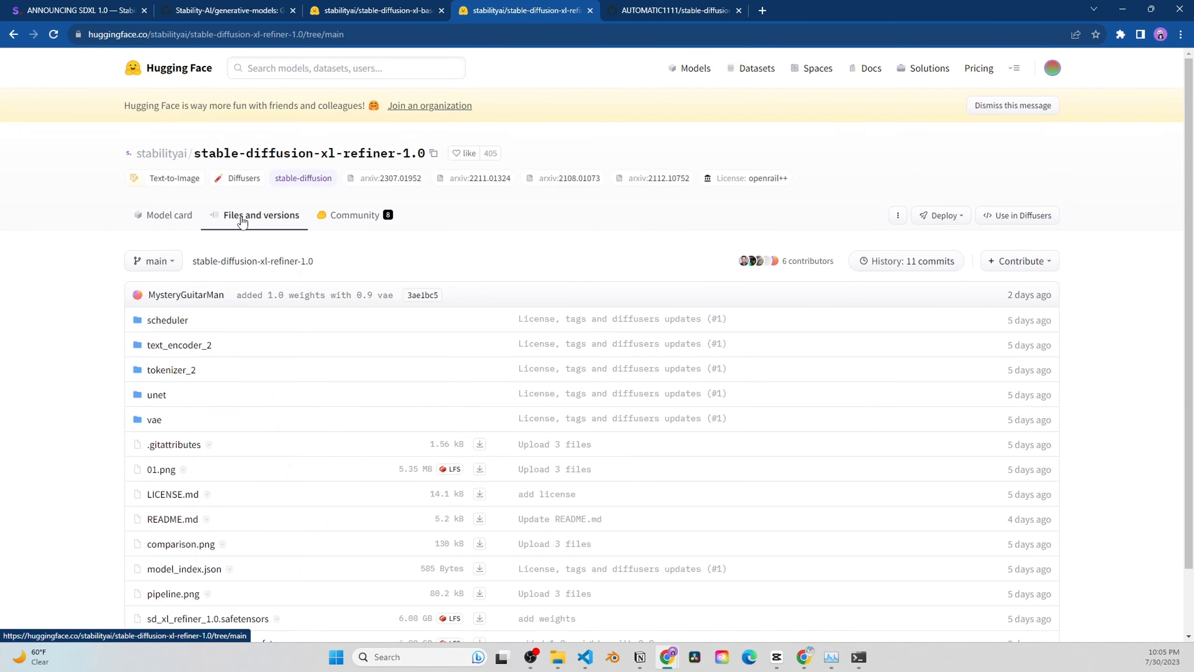
scroll(403, 405, "down", 2)
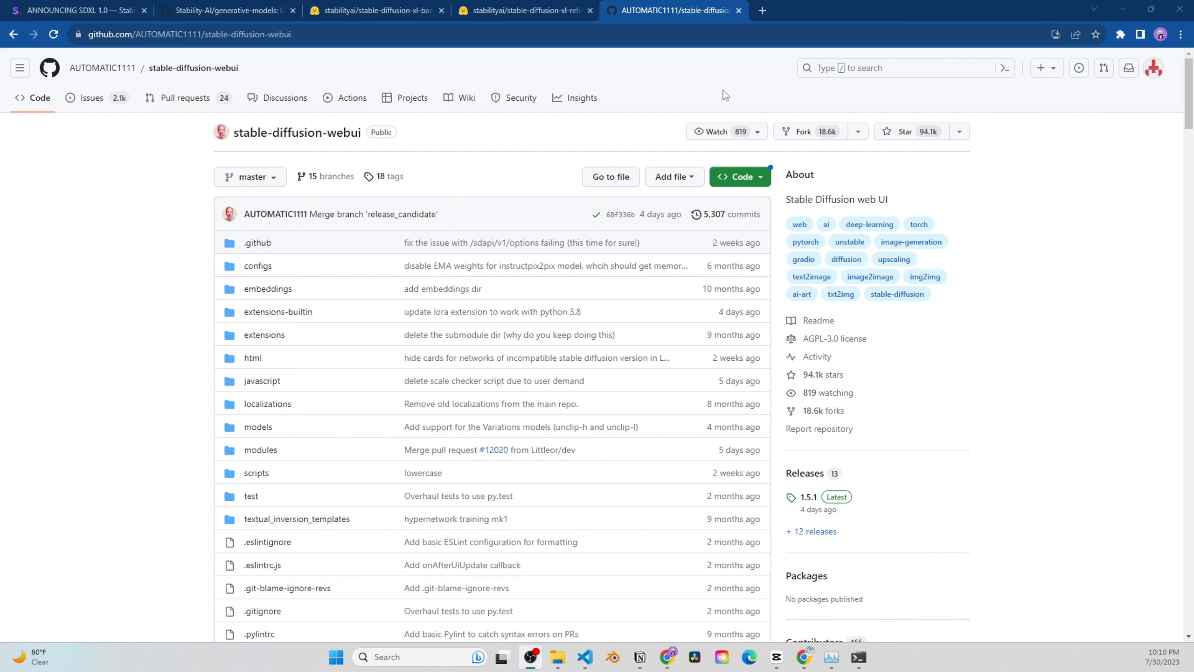
Copy the HTTPS clone URL of the AUTOMATIC1111 stable-diffusion-webui repository and shrink the browser window to uncover File Explorer
left_click(760, 179)
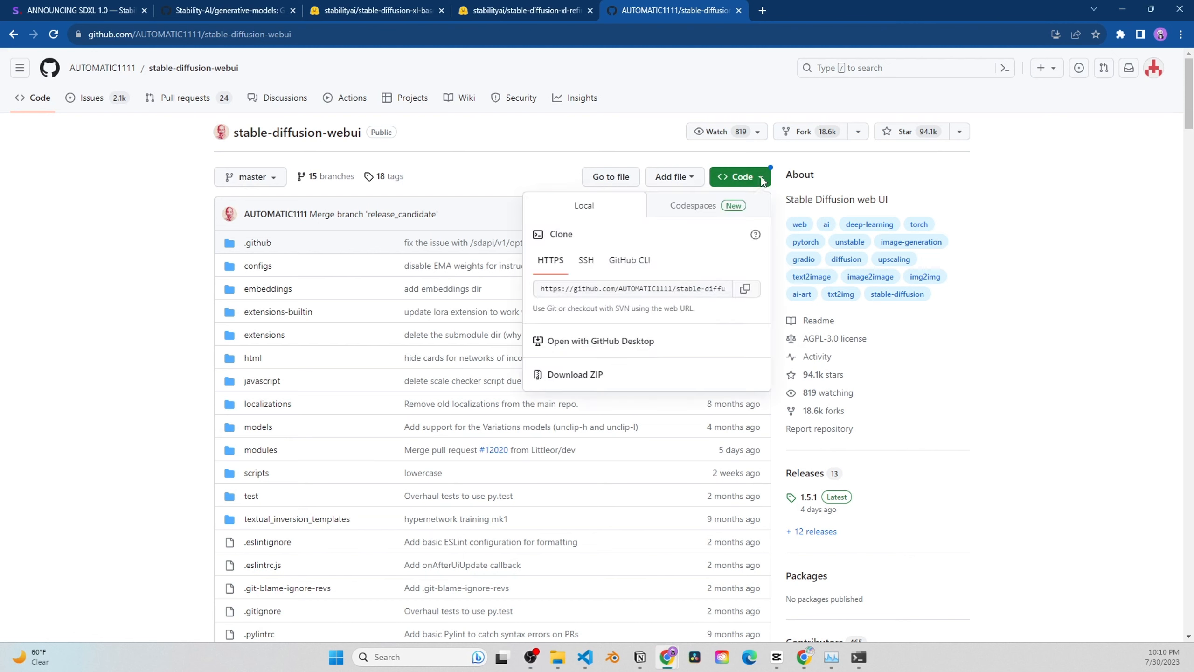
left_click(746, 292)
left_click(1140, 13)
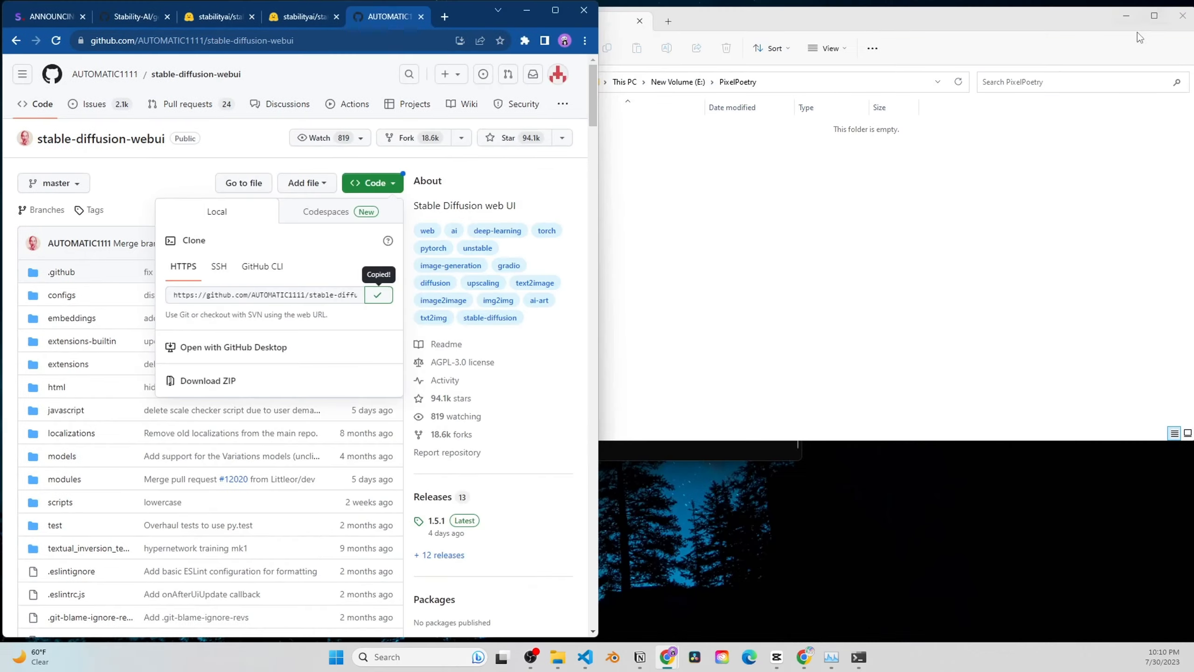
Open PowerShell in the PixelPoetry folder from File Explorer and move its window clear of the browser page
left_click(936, 211)
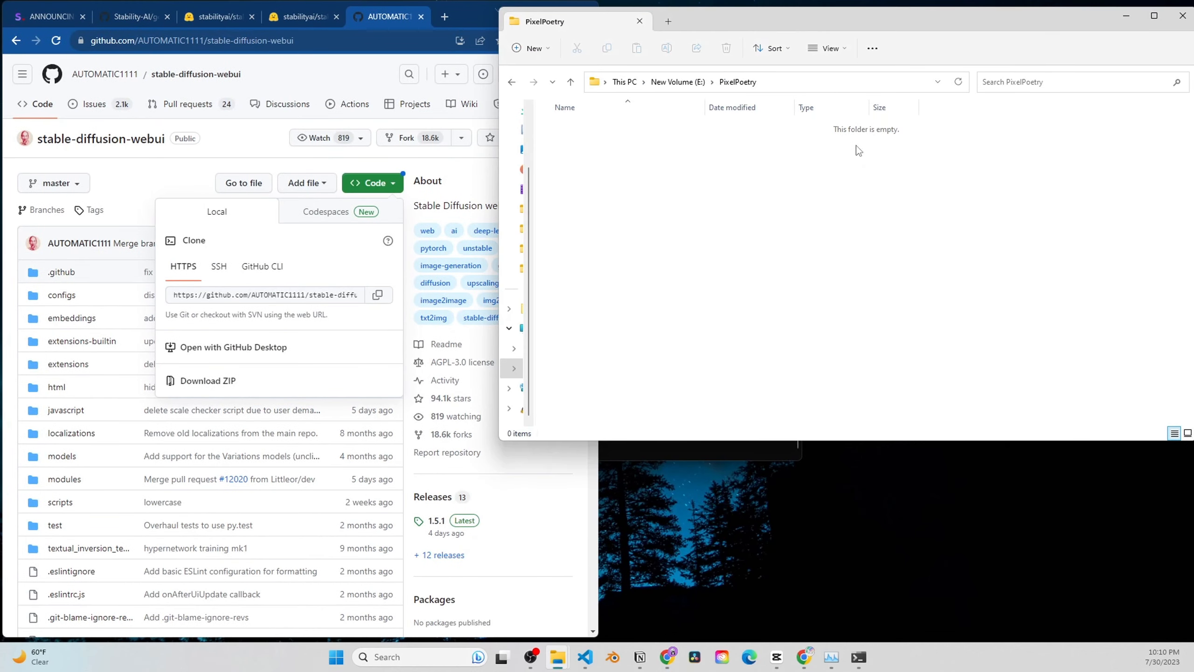
left_click(827, 83)
type("powe")
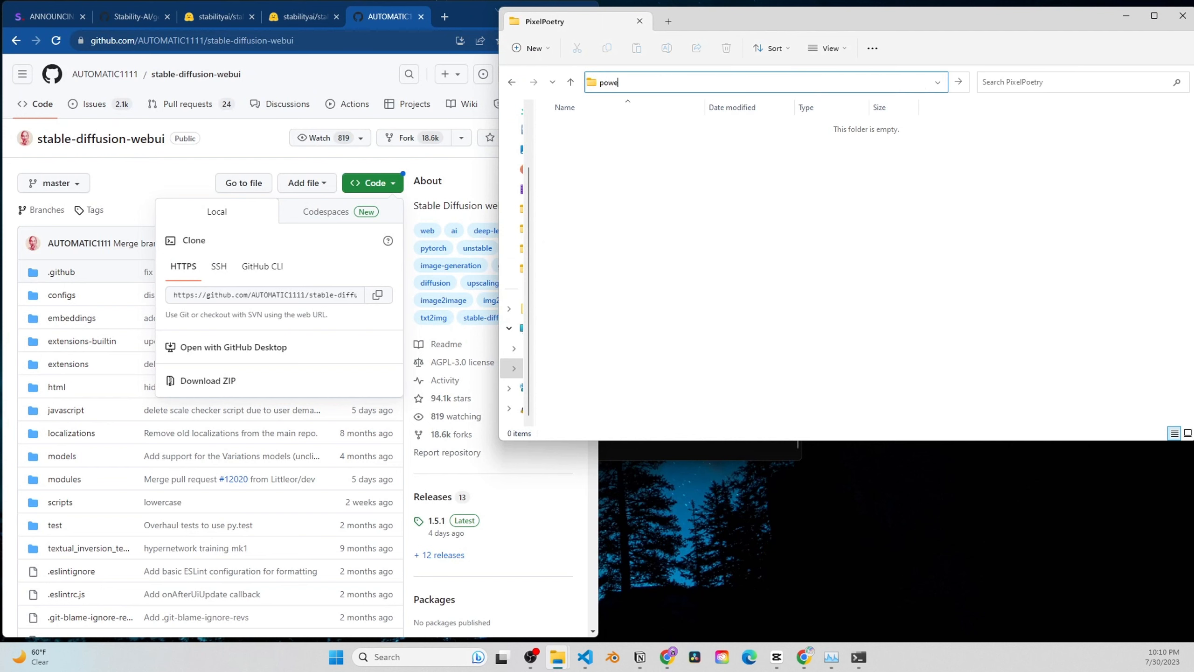
type("rshell")
key("Return")
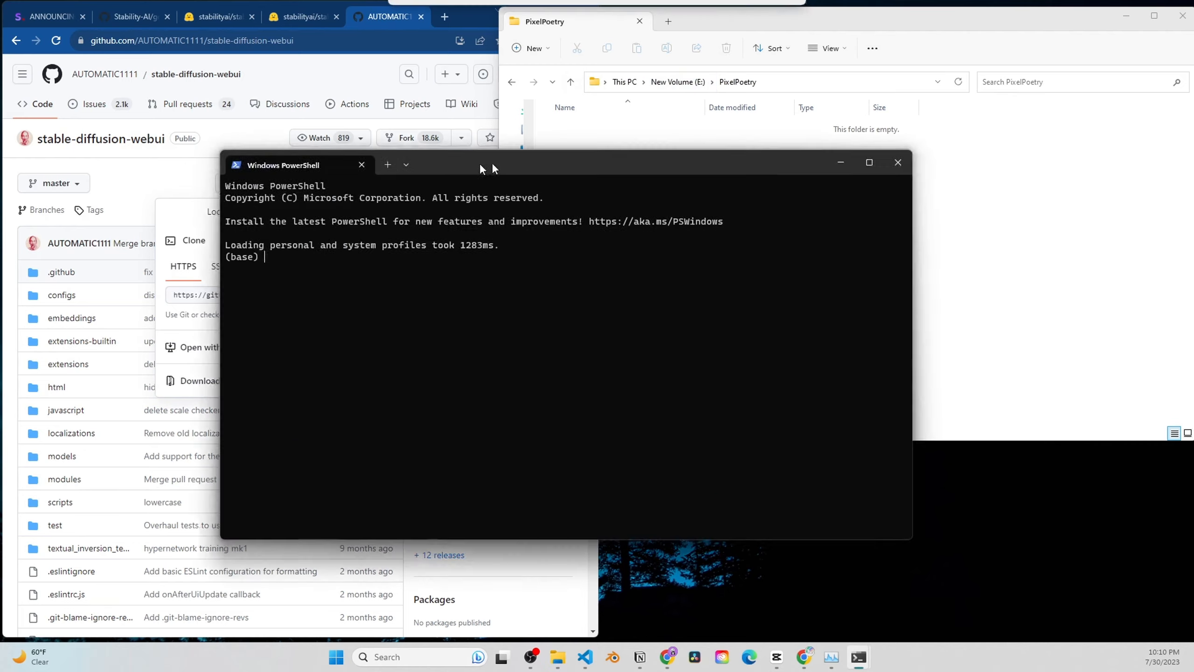
left_click_drag(480, 165, 748, 248)
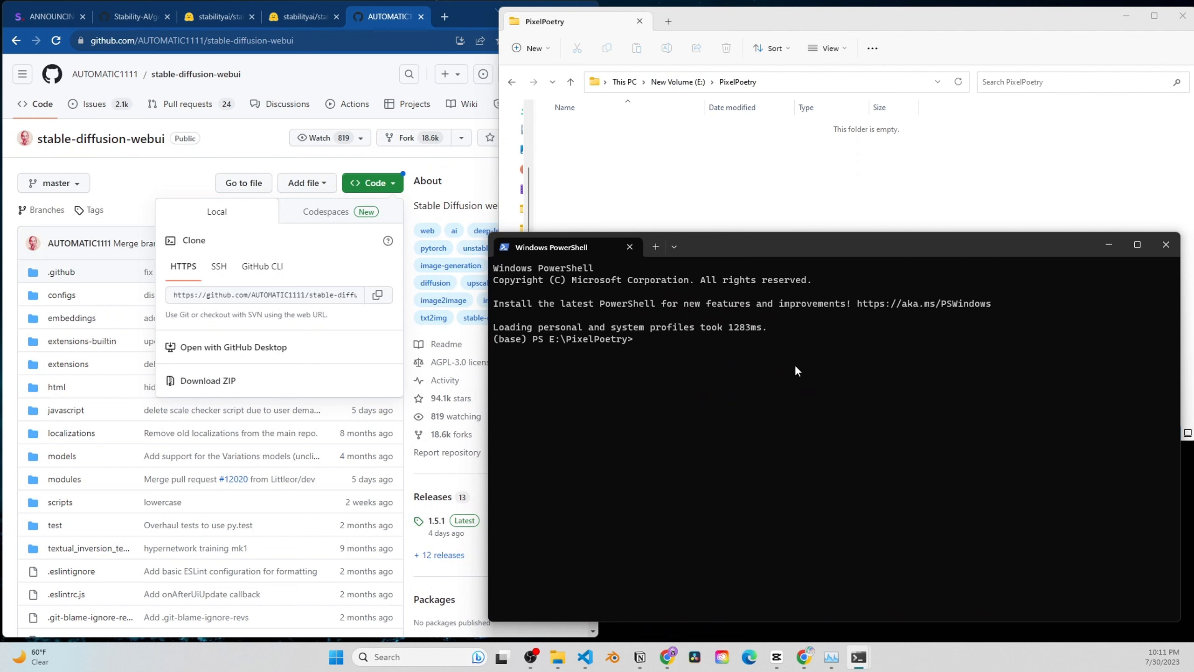
type("git colne")
key("BackSpace")
key("BackSpace")
key("BackSpace")
key("BackSpace")
type("lone")
key("ctrl+v")
key("Return")
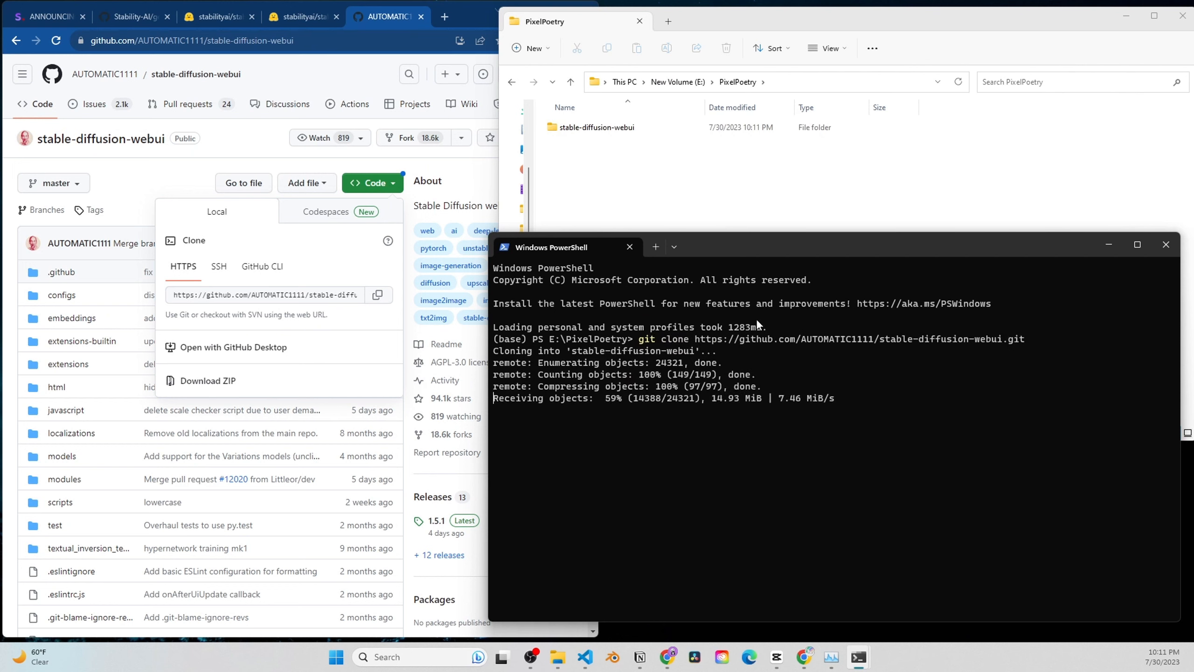
Open the cloned stable-diffusion-webui folder in File Explorer and bring its window in front of PowerShell
left_click(95, 179)
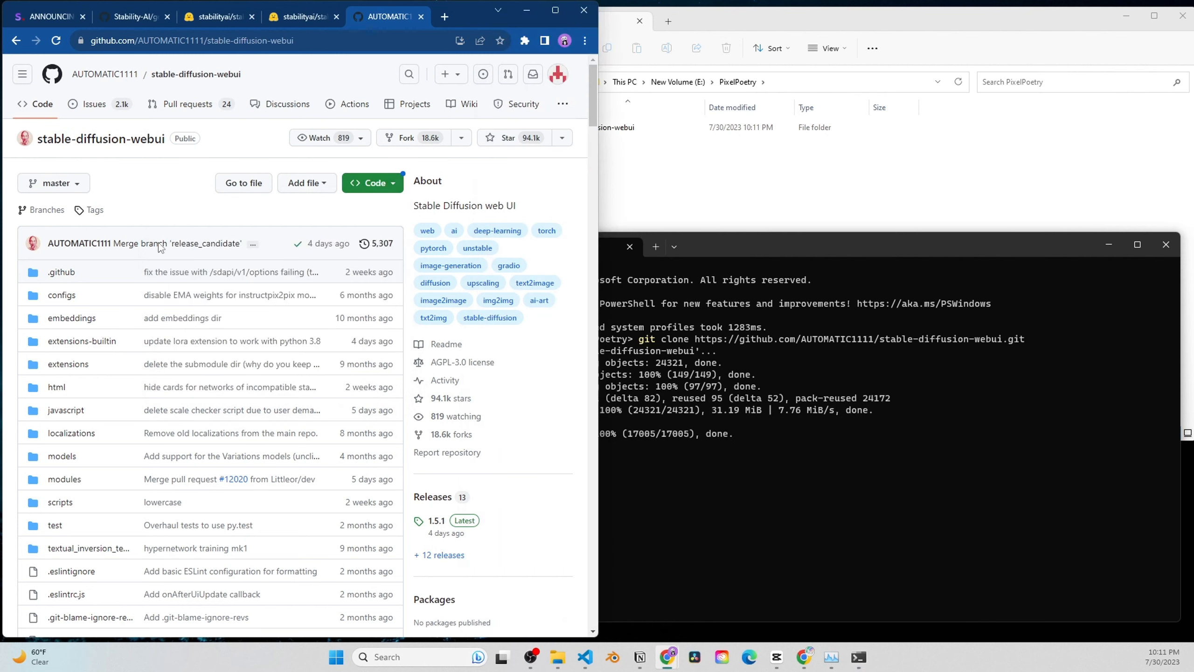
left_click(672, 174)
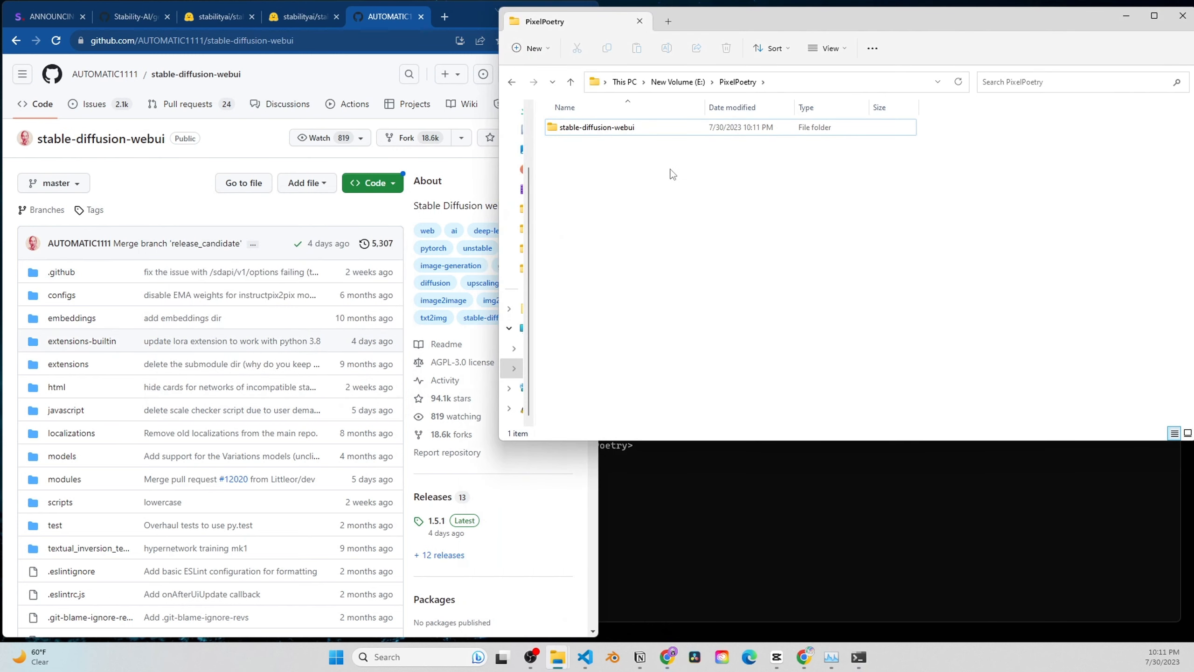
double_click(609, 133)
left_click(792, 569)
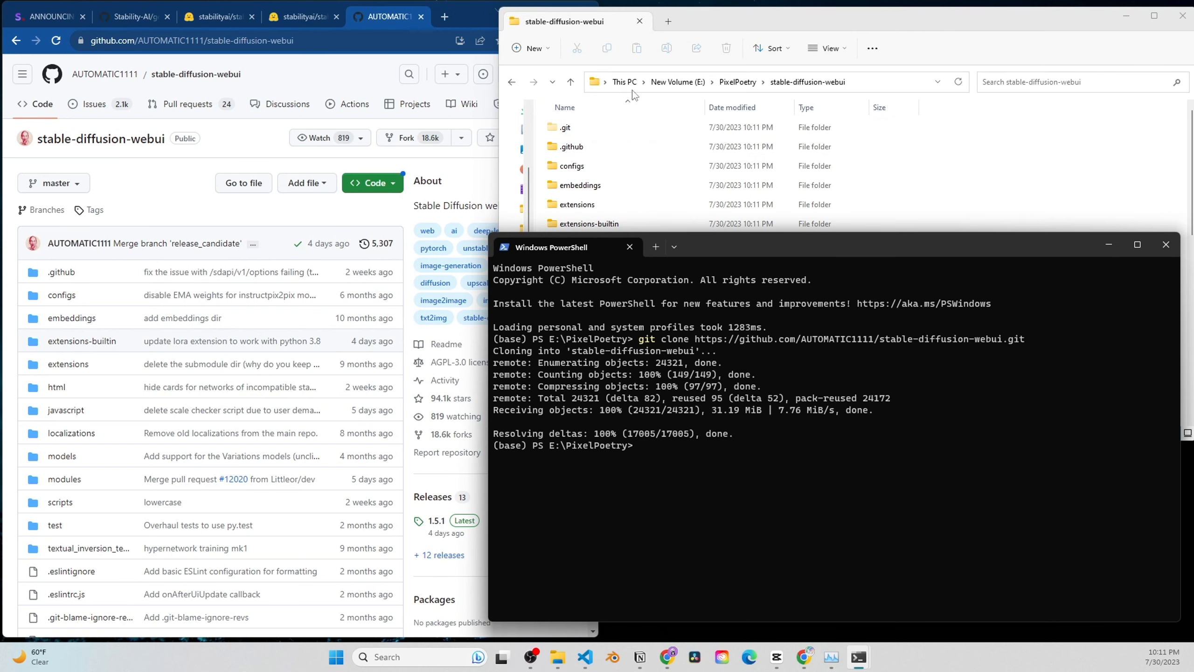
left_click(798, 20)
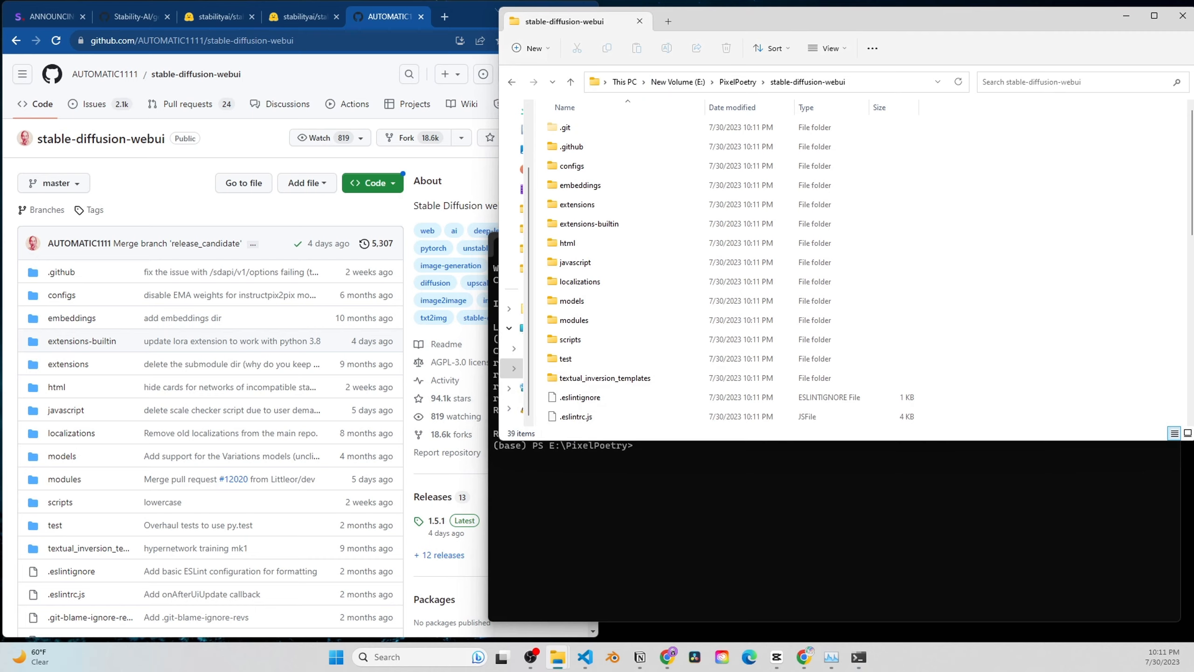
key("super+d")
key("super+d")
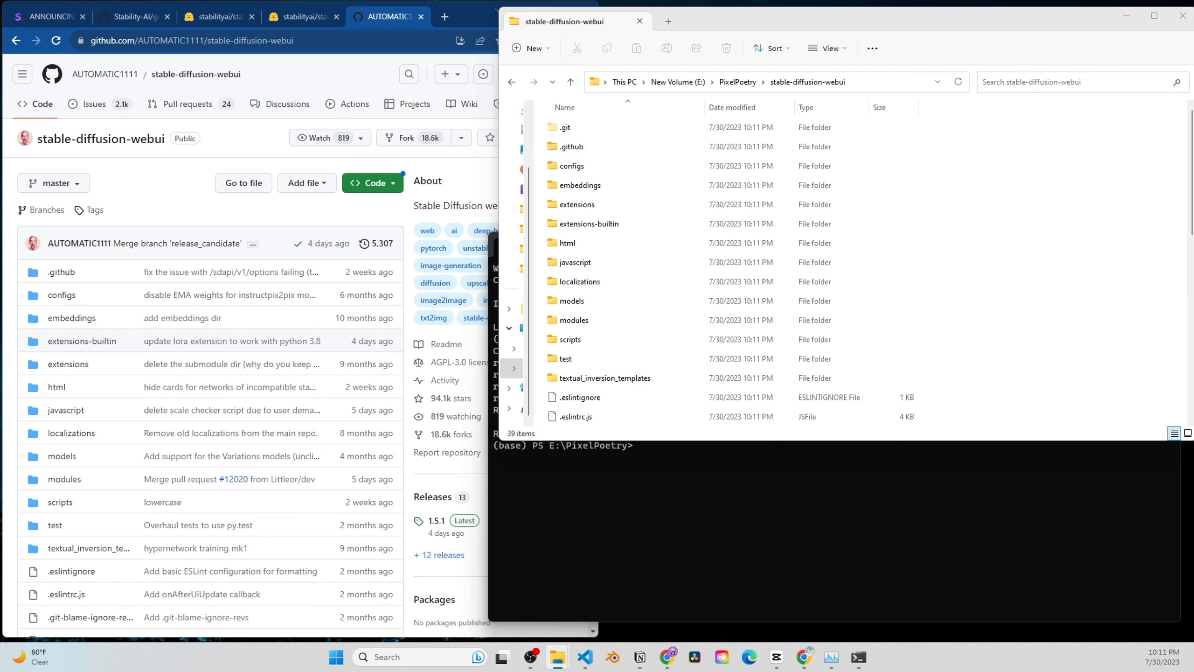
Paste the copied sd_xl_base_1.0.safetensors and sd_xl_refiner_1.0.safetensors files into the Stable-diffusion folder inside models
double_click(630, 301)
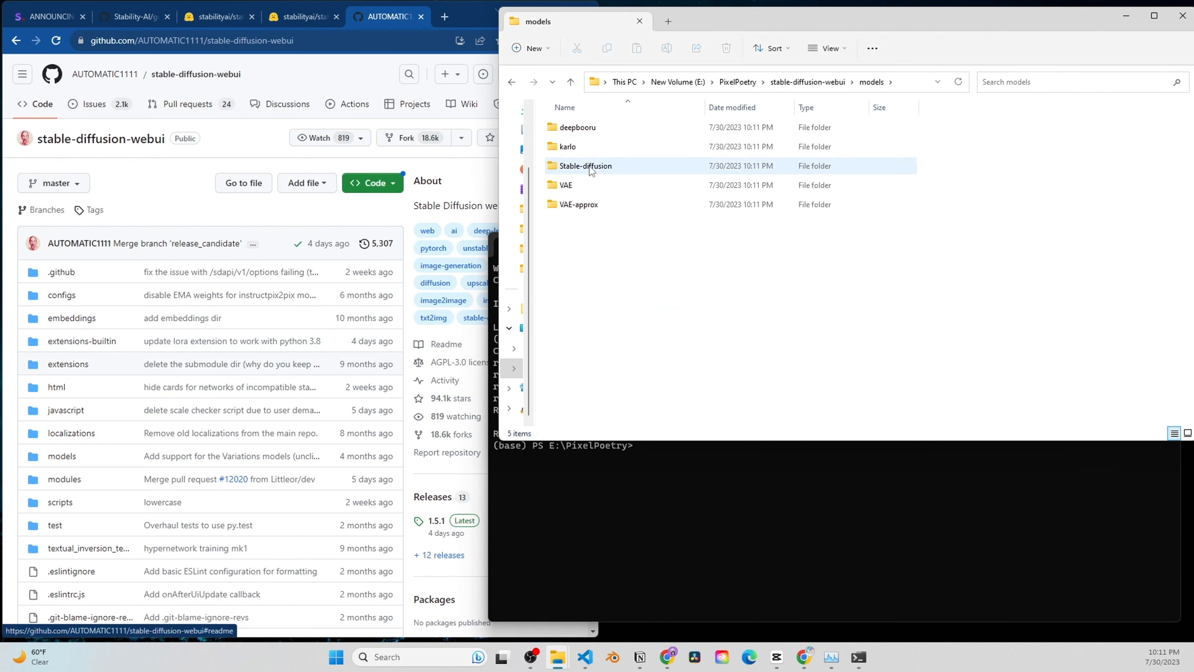
double_click(594, 174)
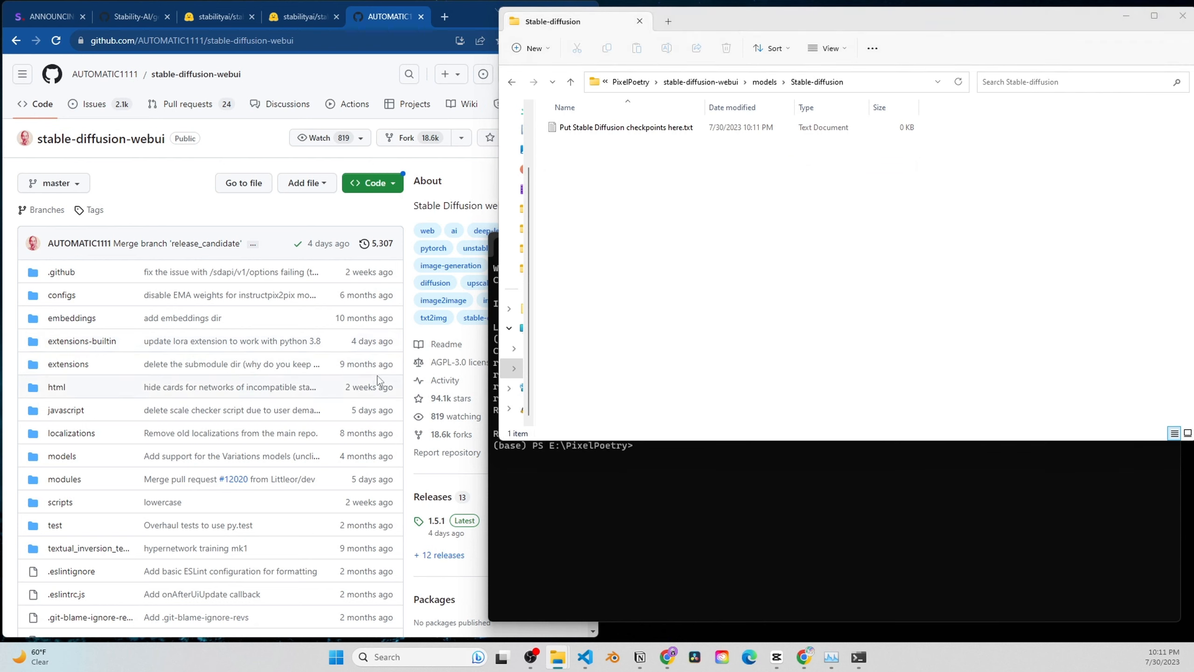
left_click(744, 258)
key("ctrl+v")
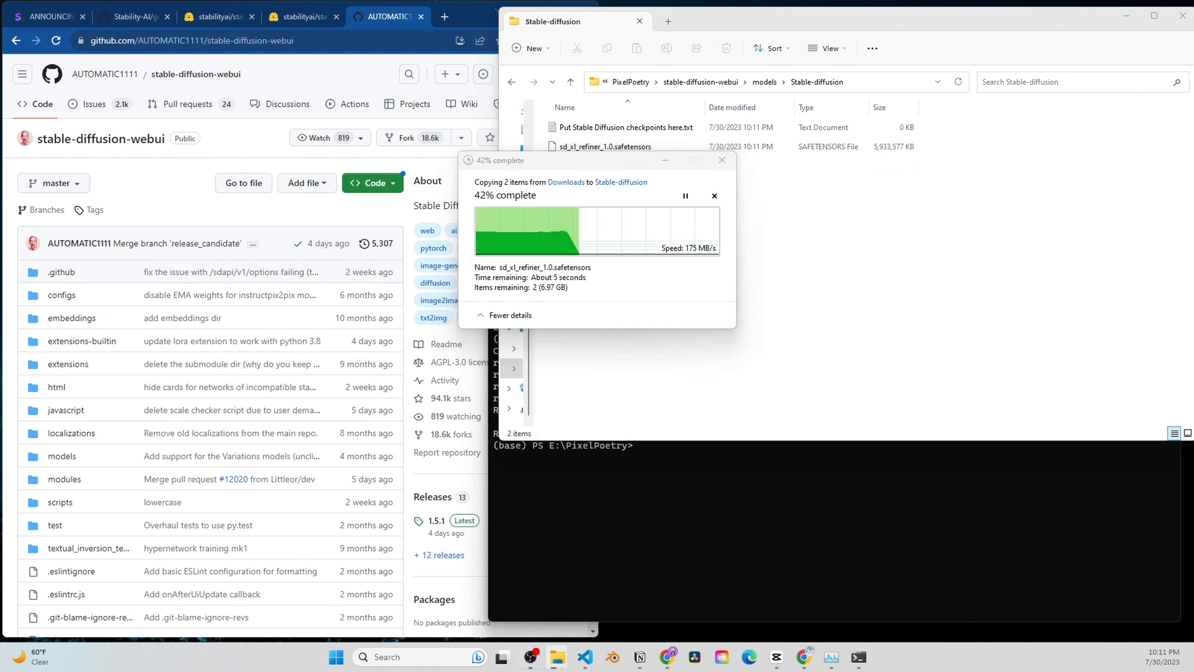
left_click(872, 333)
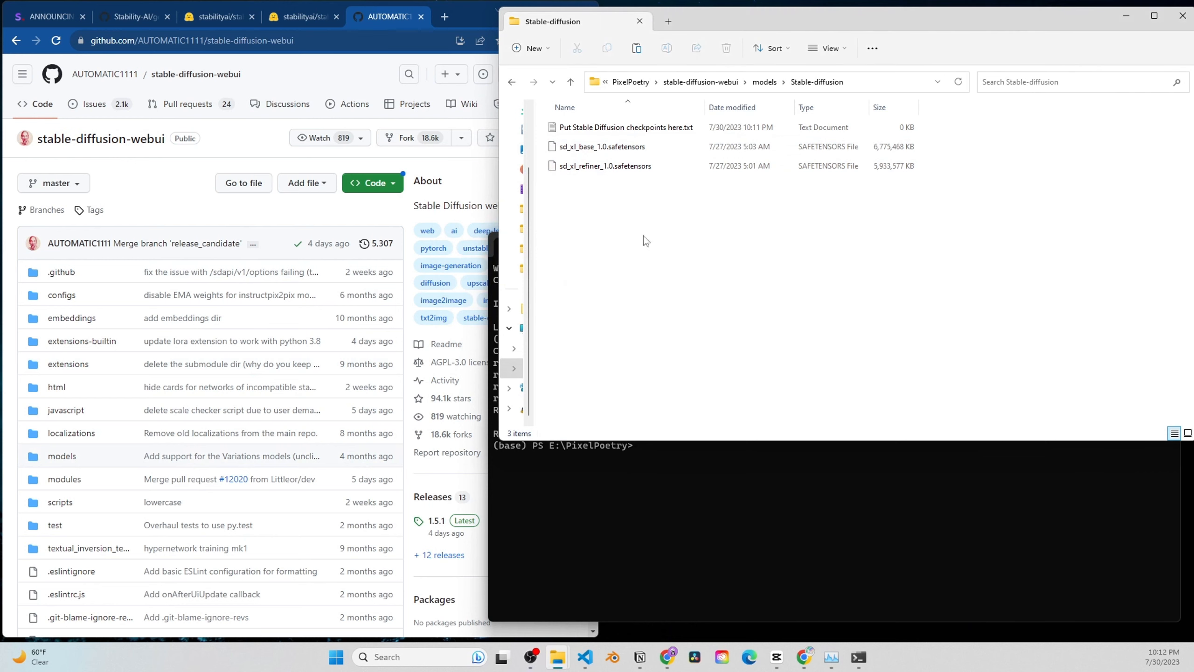
Create a new folder named Lora inside the models folder
left_click(764, 82)
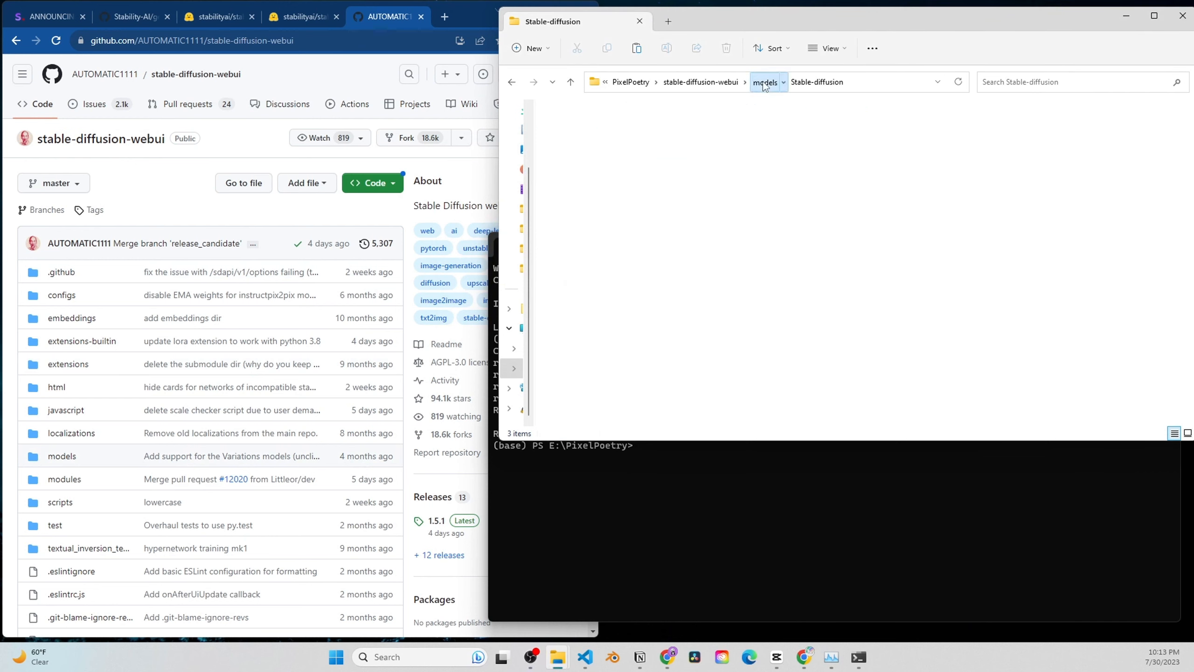
right_click(613, 282)
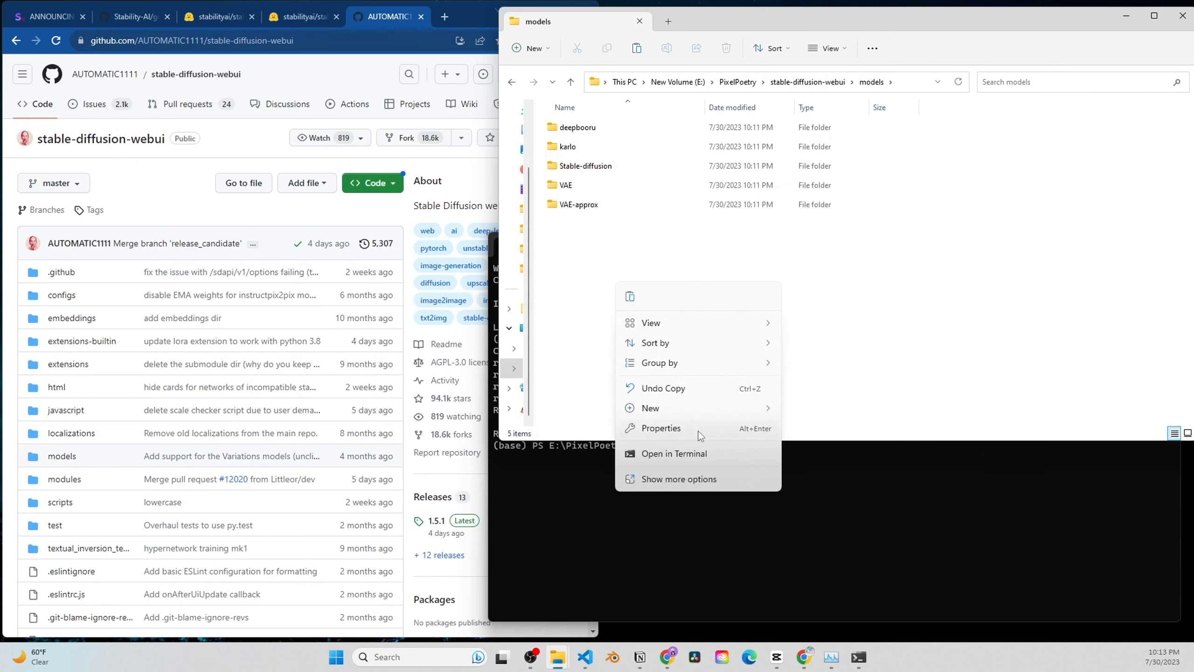
mouse_move(696, 408)
left_click(819, 410)
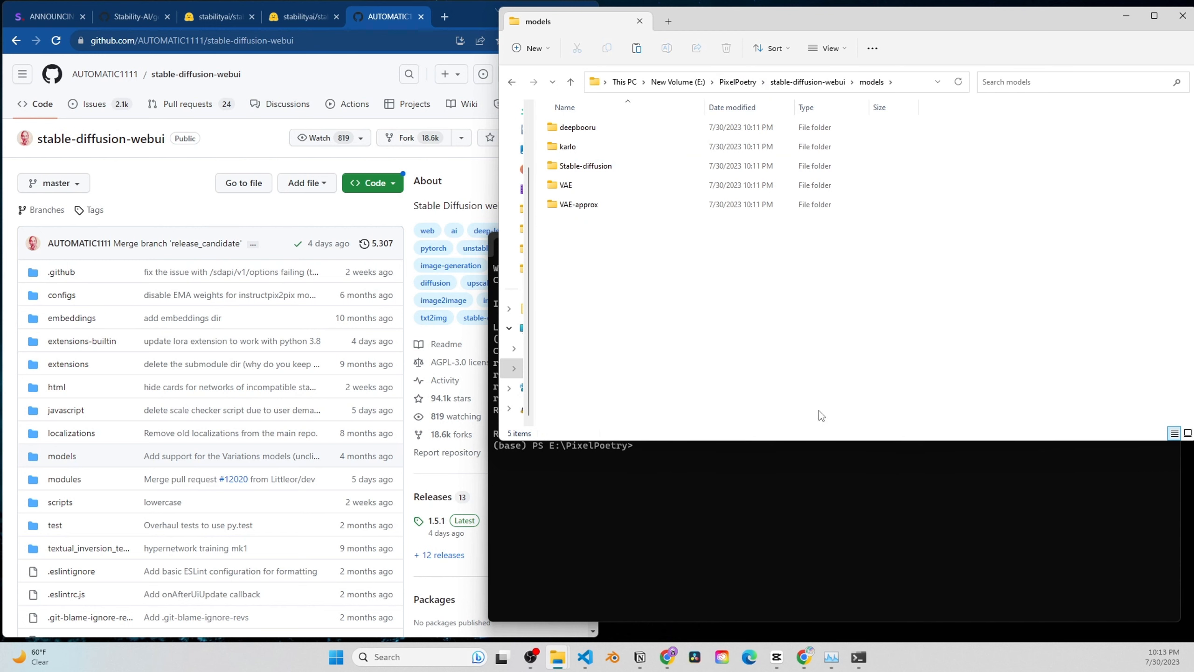
type("Lora")
key("Return")
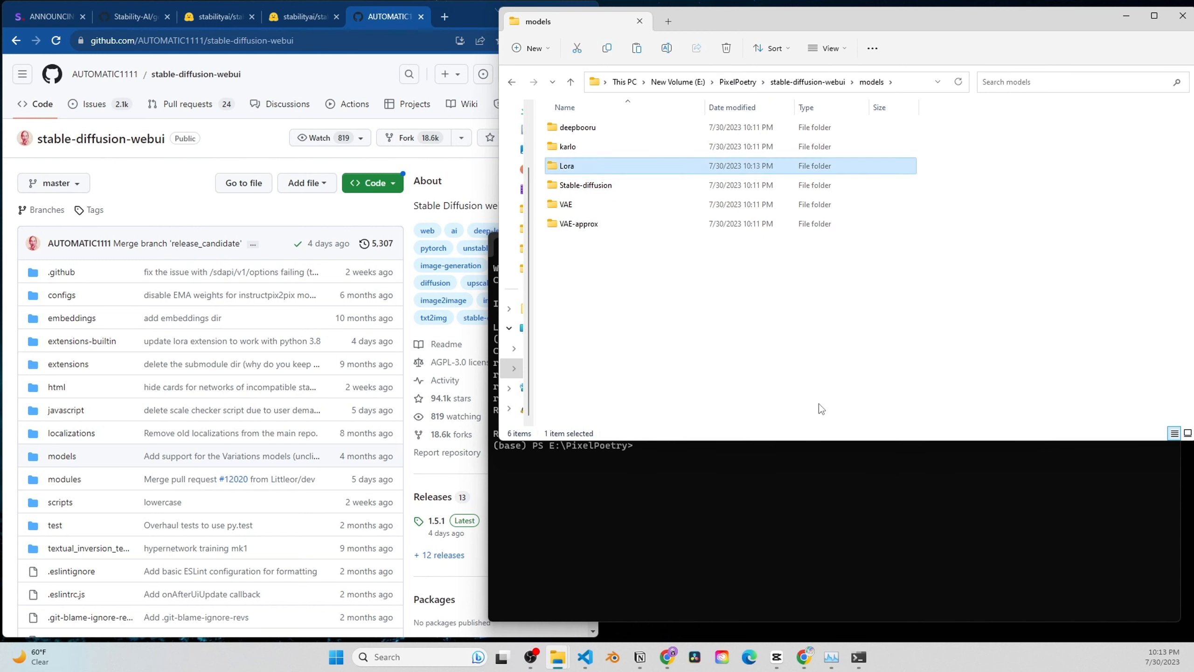
Paste the copied sd_xl_offset_example-lora_1.0.safetensors file into the Lora folder
key("Return")
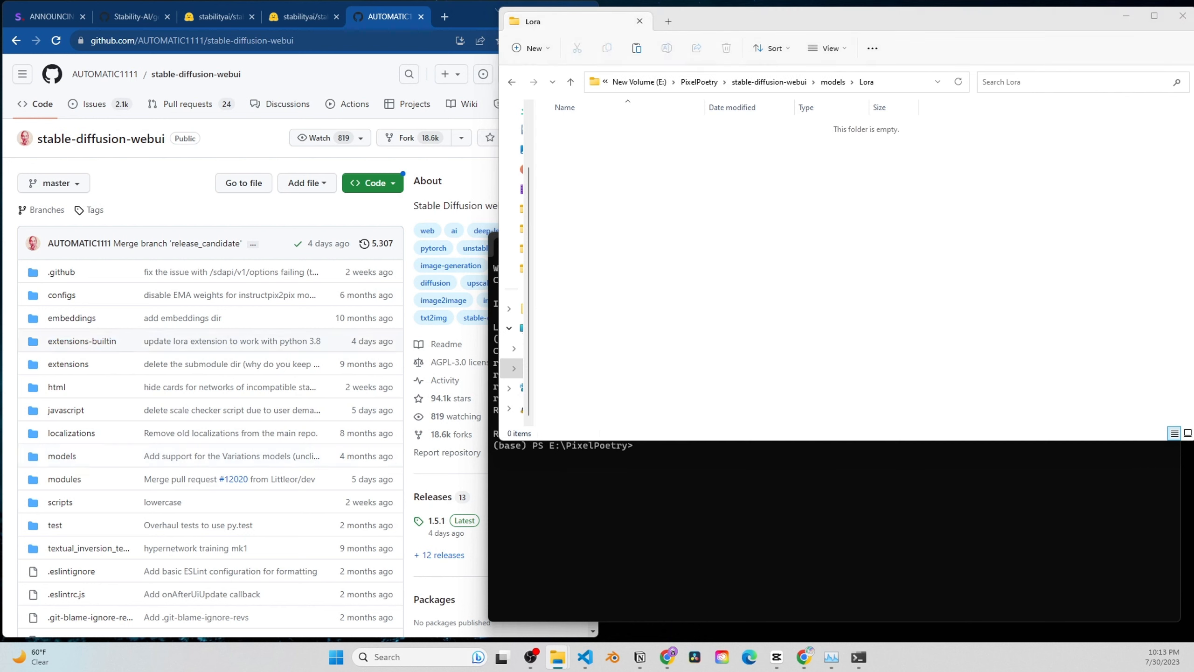
left_click(726, 202)
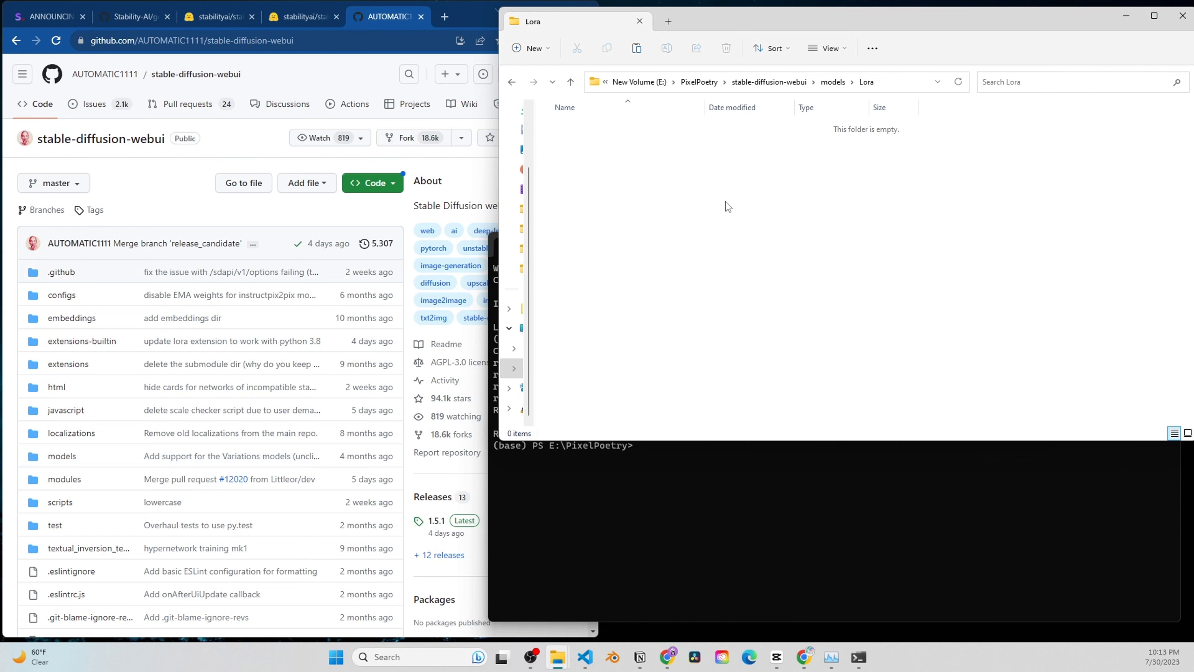
key("ctrl+v")
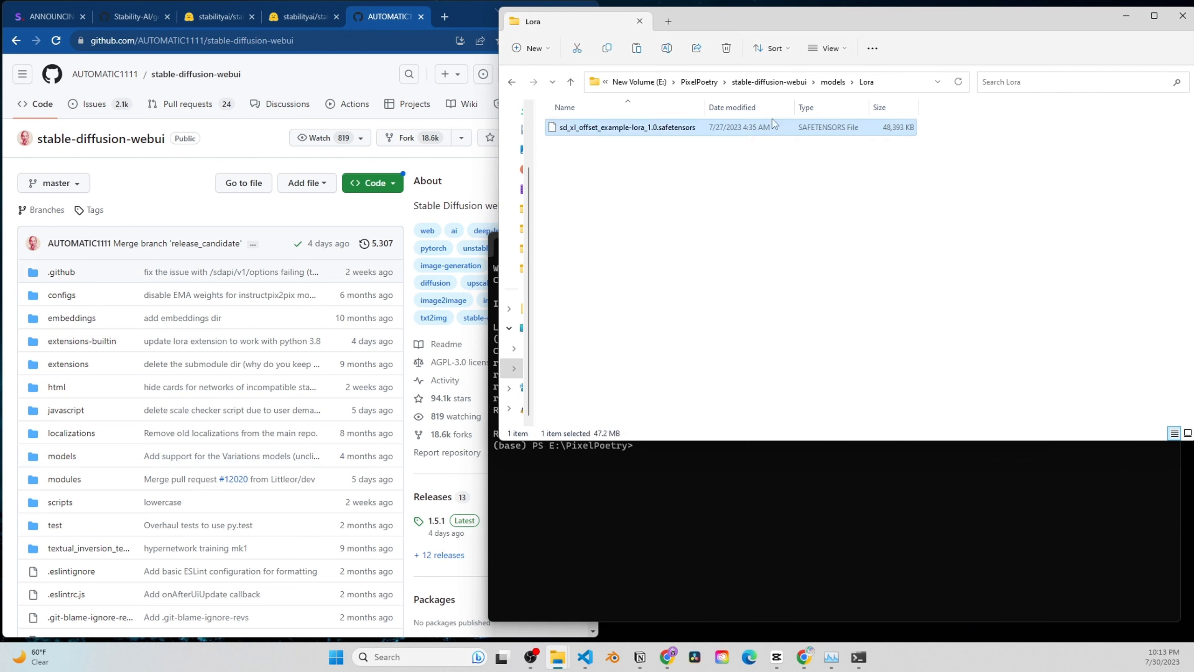
Check the files in the Stable-diffusion models folder and return to the models folder
left_click(831, 82)
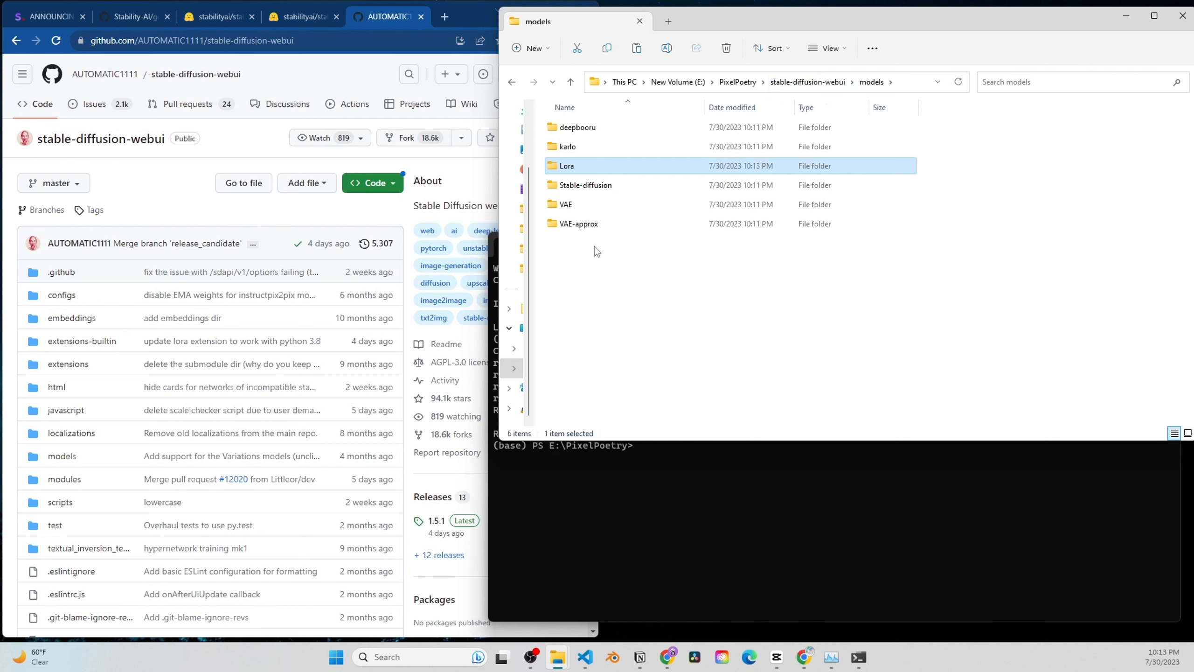
left_click(586, 186)
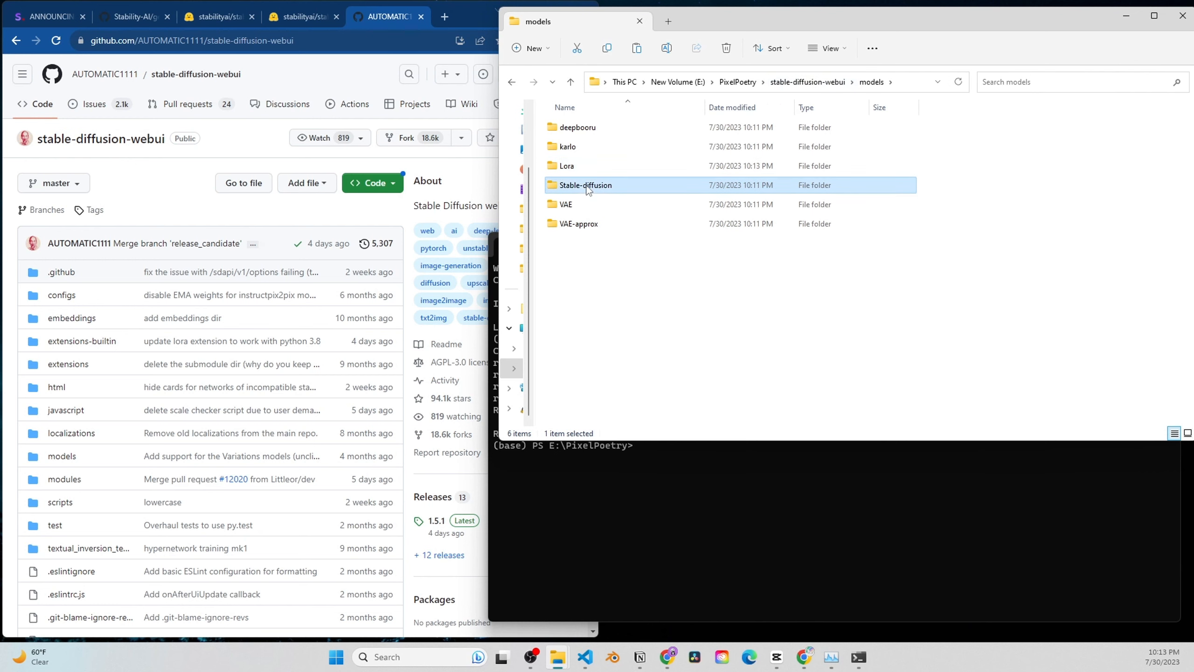
double_click(587, 186)
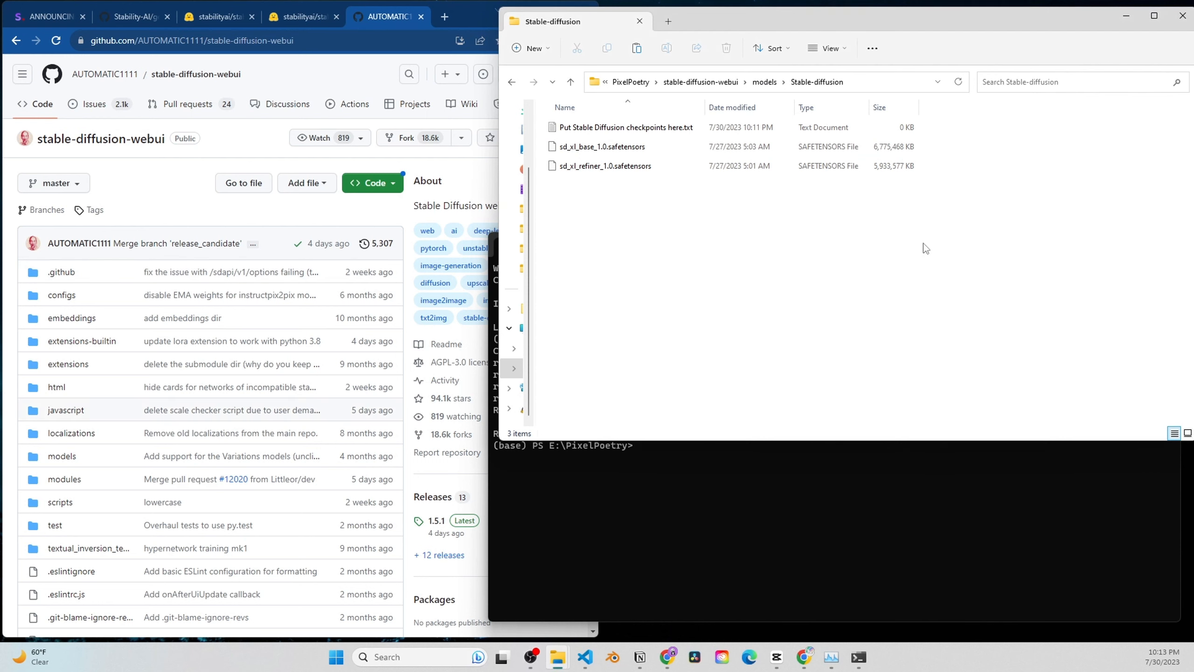
left_click(770, 82)
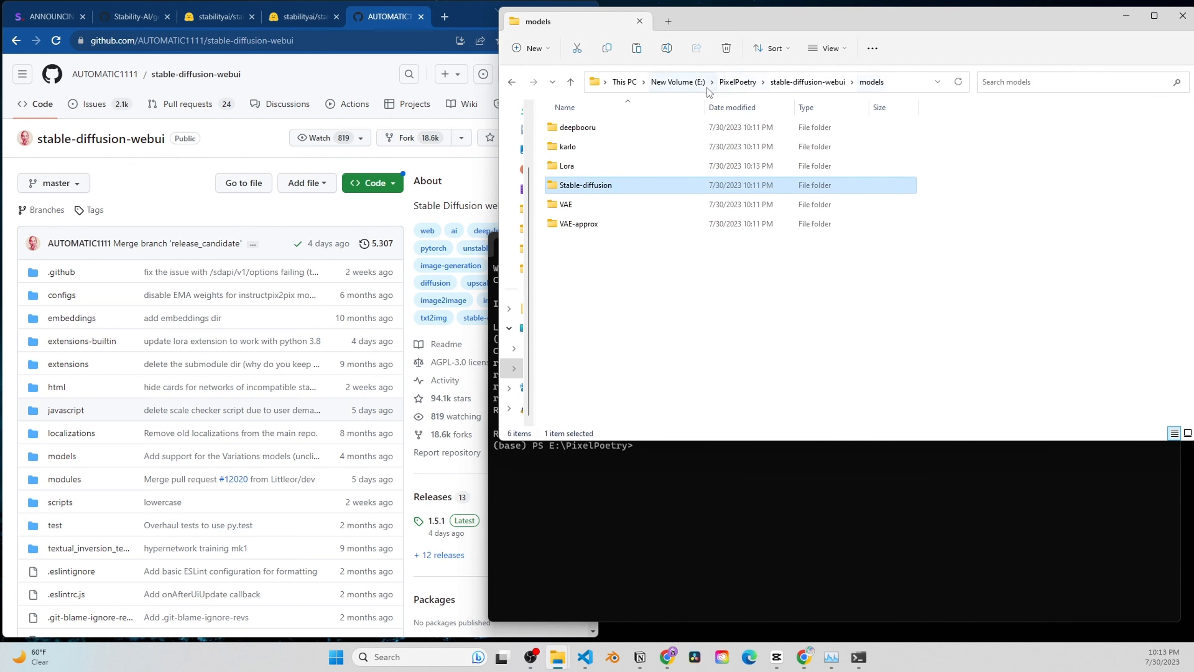
Launch the web UI from its Windows batch file in the stable-diffusion-webui folder and move the console window aside
left_click(790, 84)
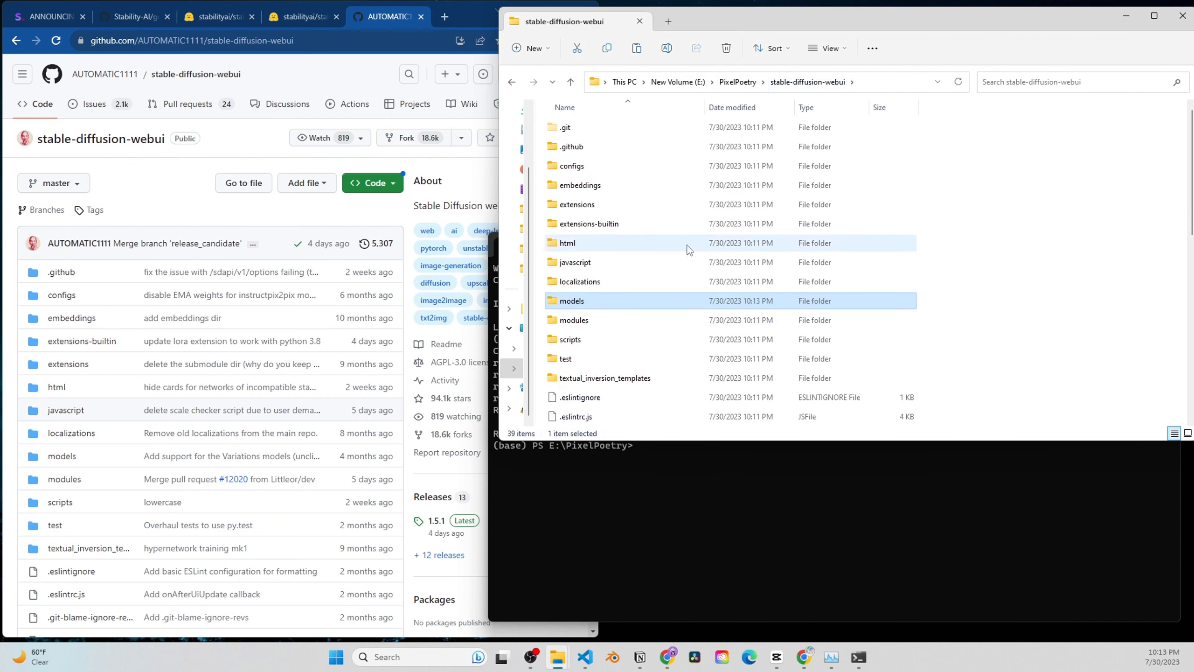
scroll(688, 312, "down", 8)
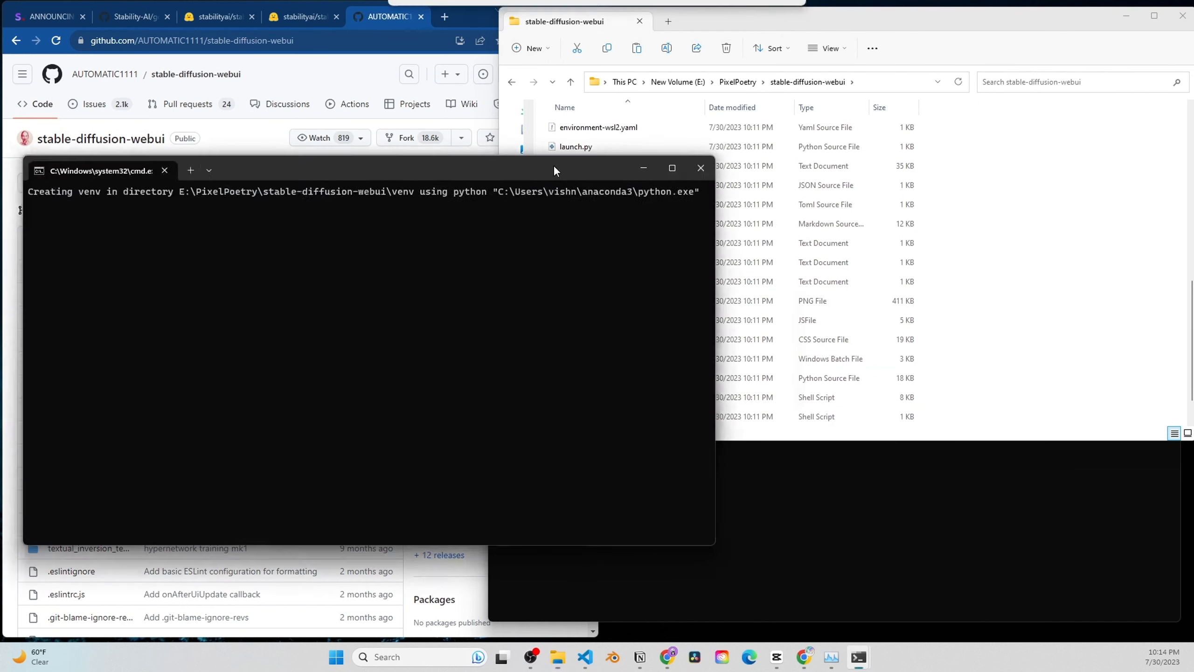
left_click_drag(536, 156, 985, 170)
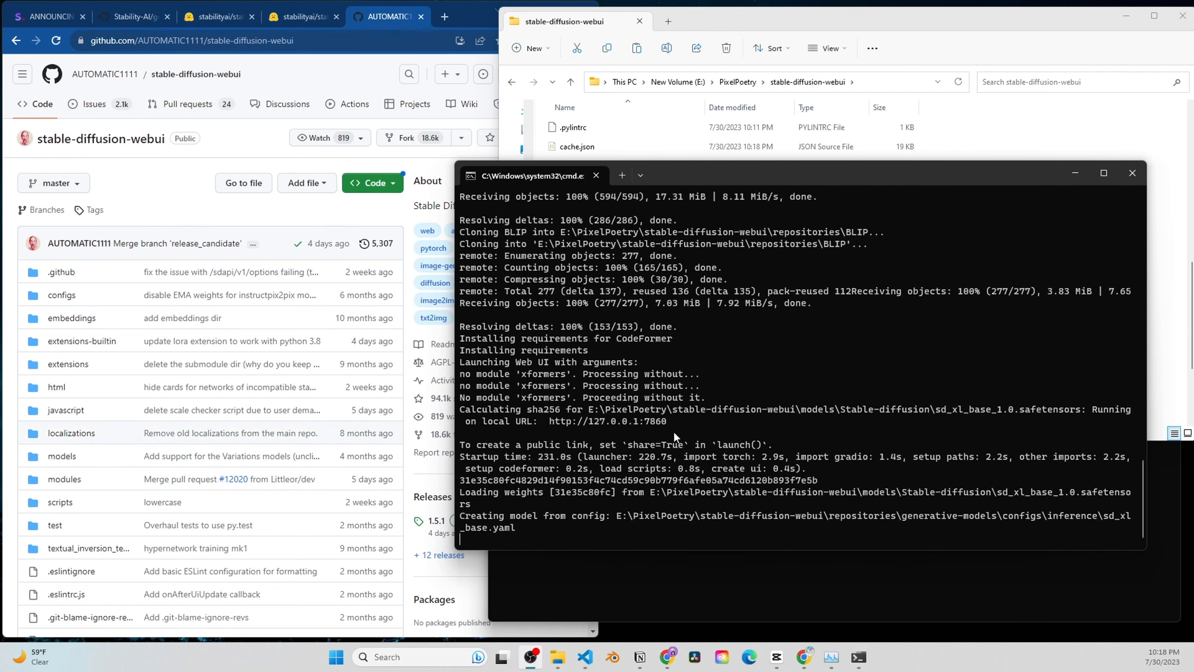
left_click_drag(476, 375, 585, 383)
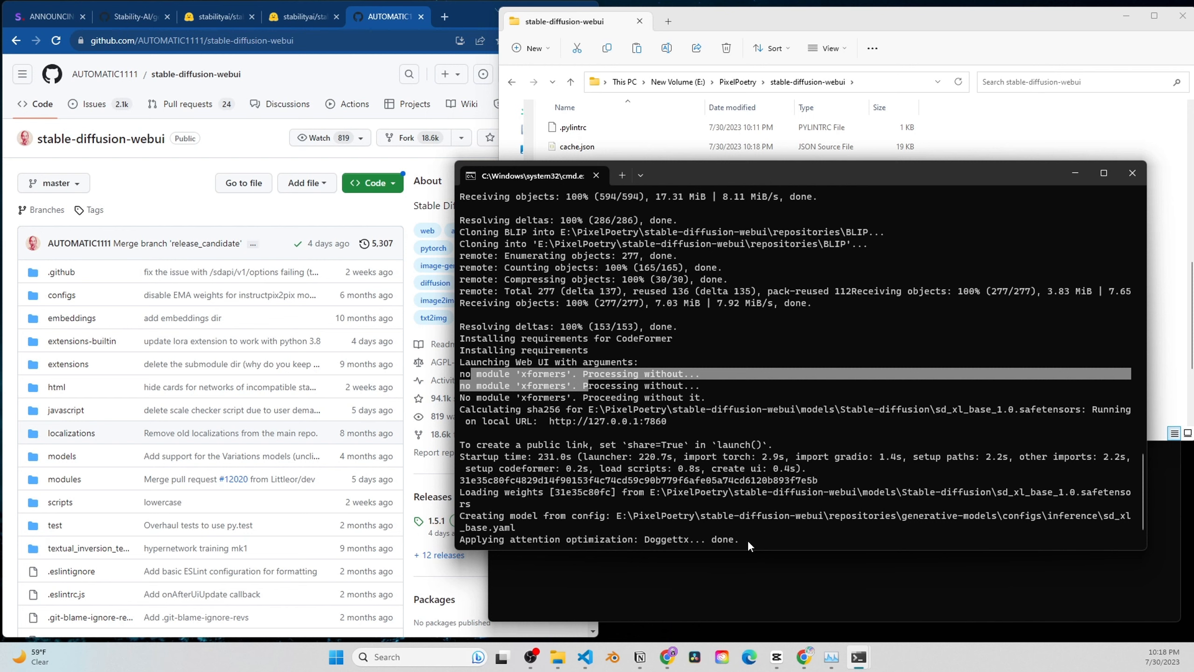
left_click_drag(747, 540, 701, 535)
left_click_drag(675, 421, 546, 424)
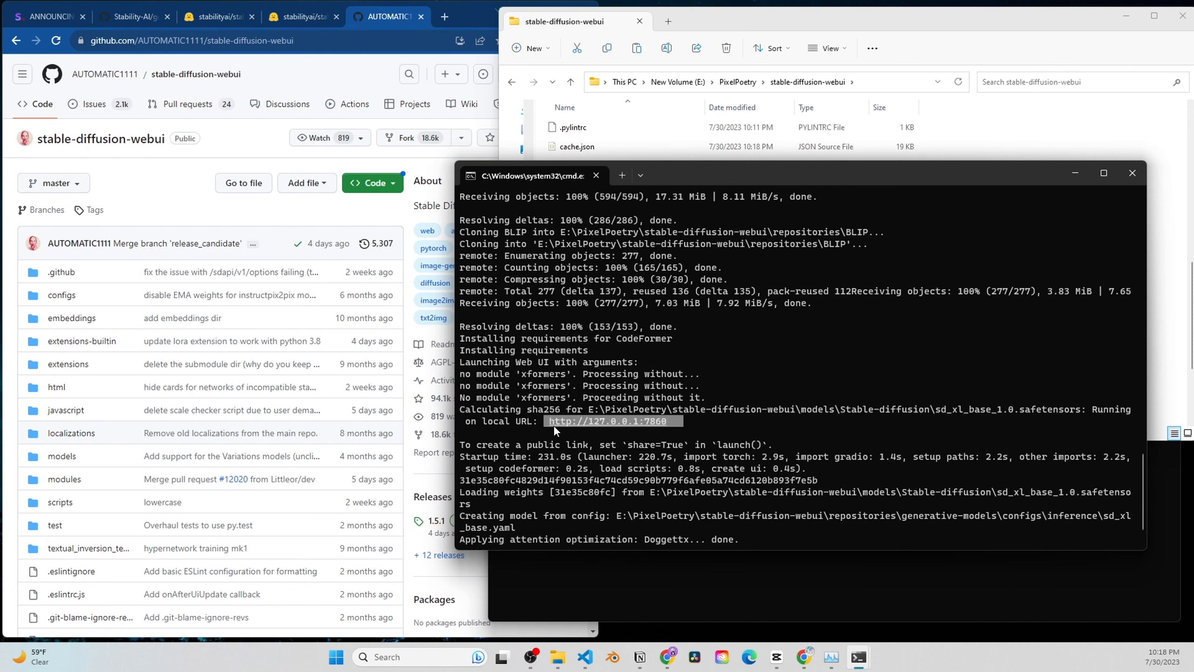
key("ctrl+c")
left_click(444, 18)
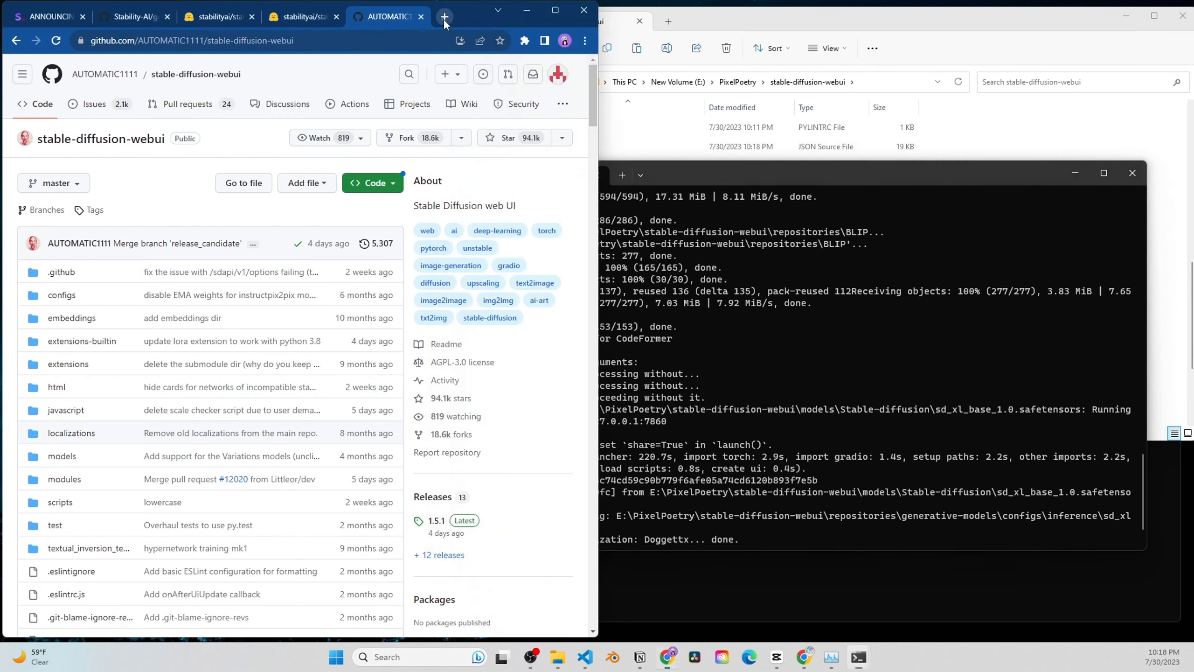
key("ctrl+v")
key("Return")
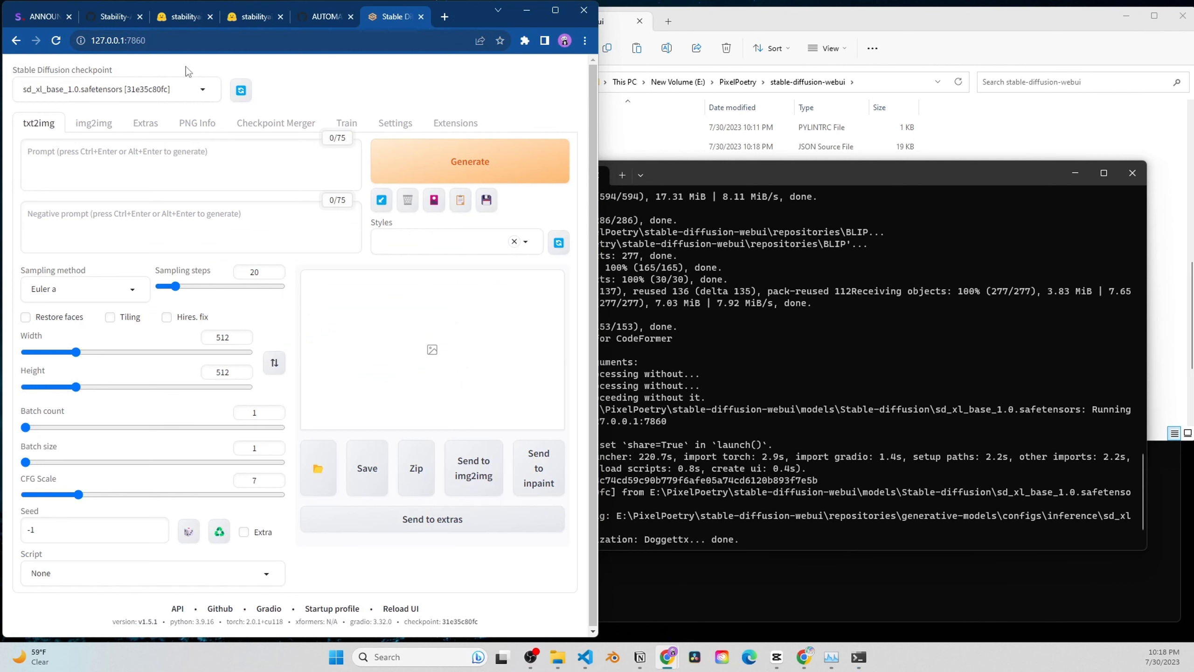
Switch the Stable Diffusion checkpoint to sd_xl_refiner_1.0.safetensors and view the available Lora models
left_click(154, 92)
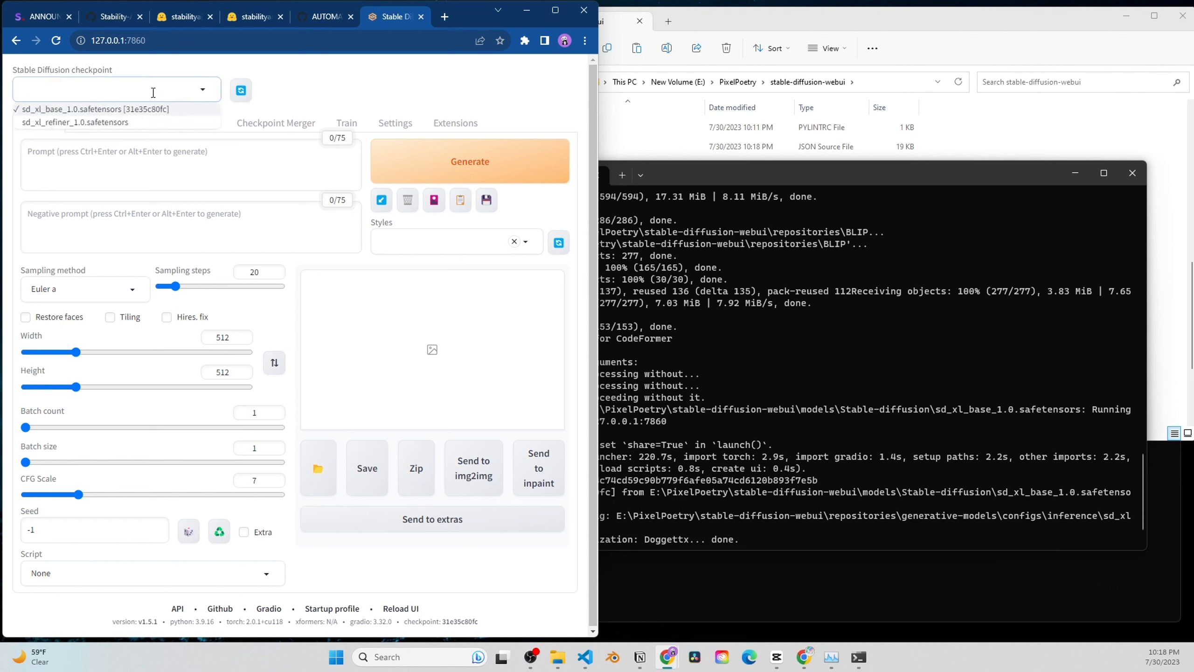
left_click(64, 112)
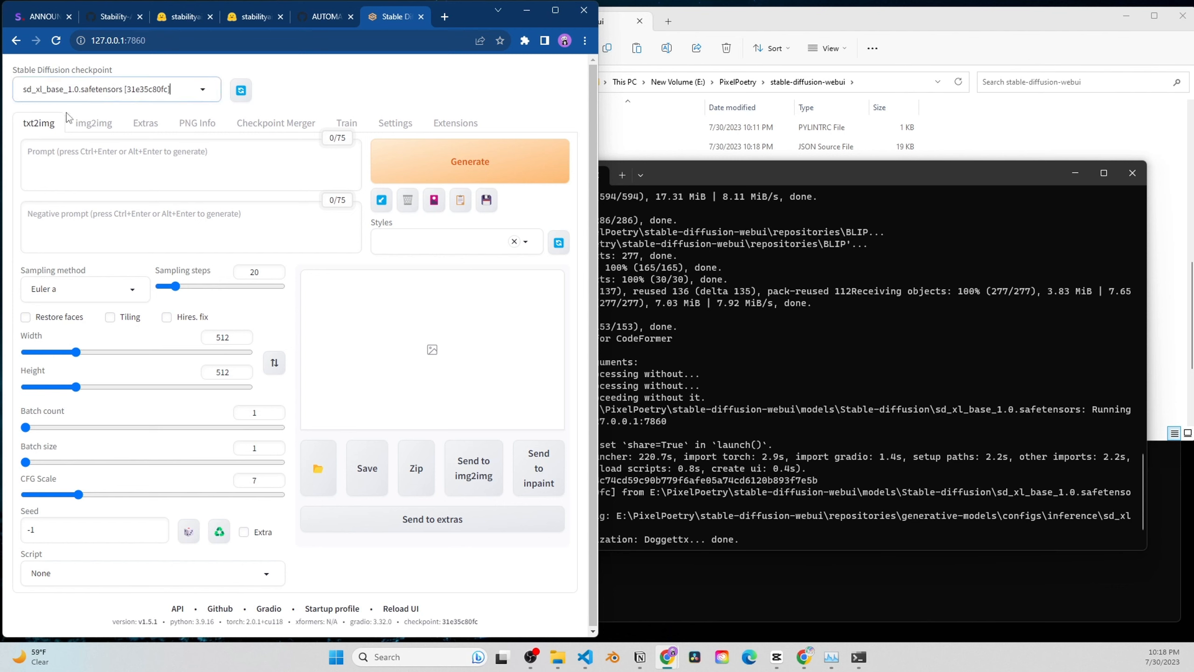
left_click(106, 92)
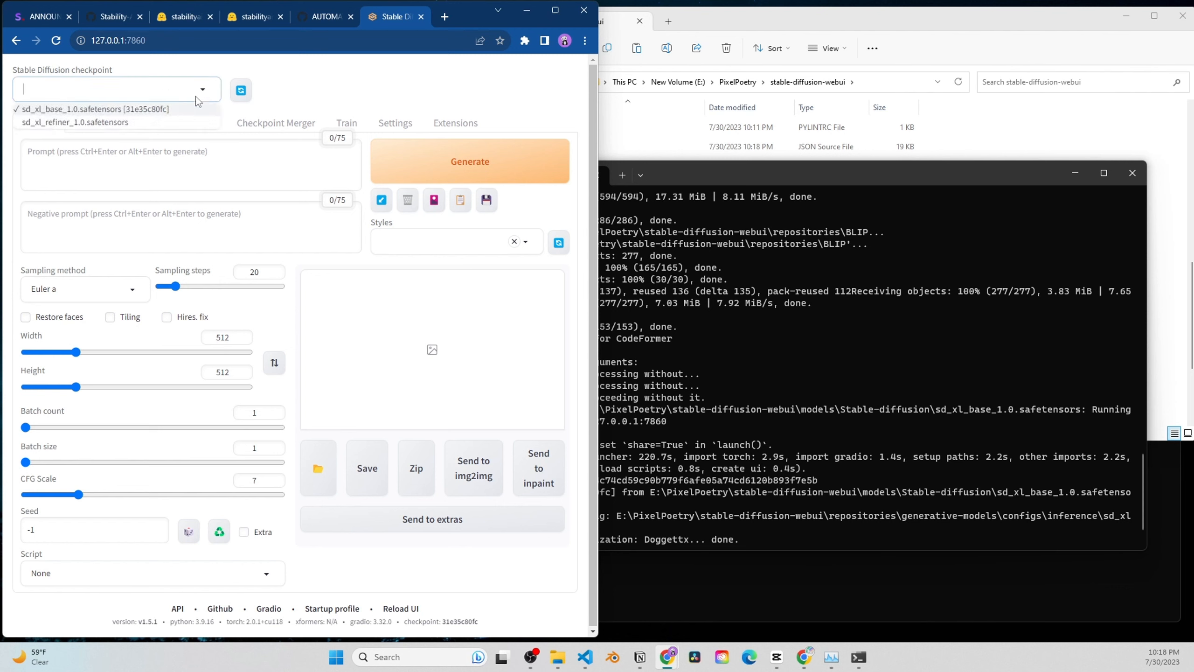
left_click(127, 114)
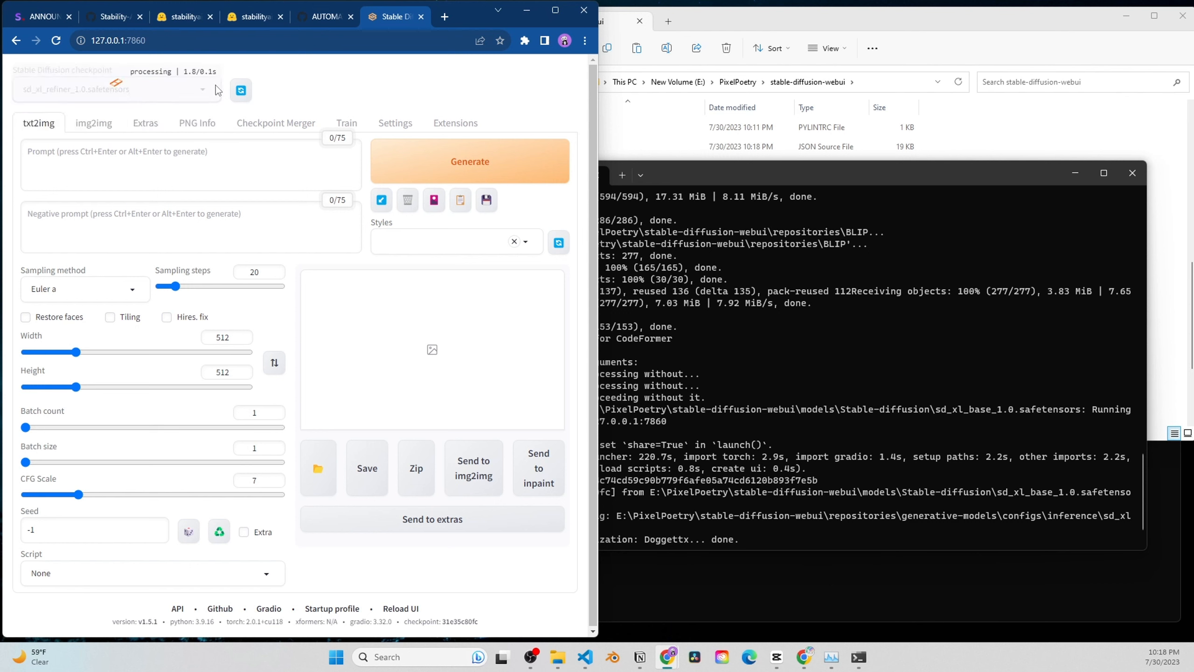
left_click(434, 201)
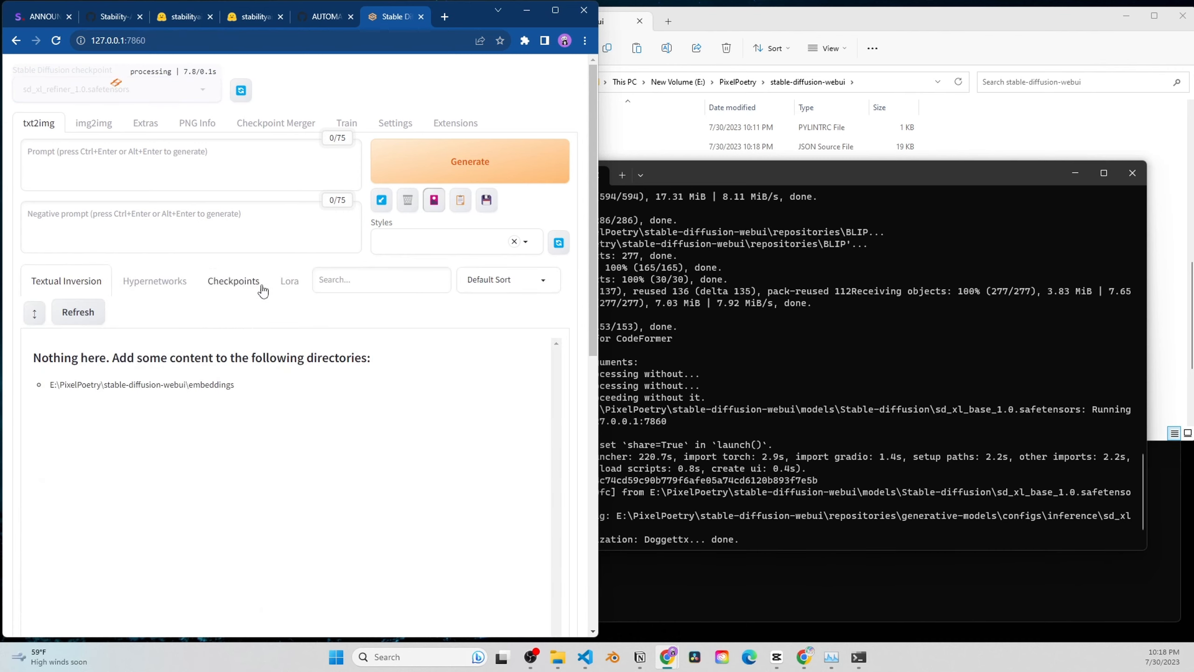
left_click(289, 284)
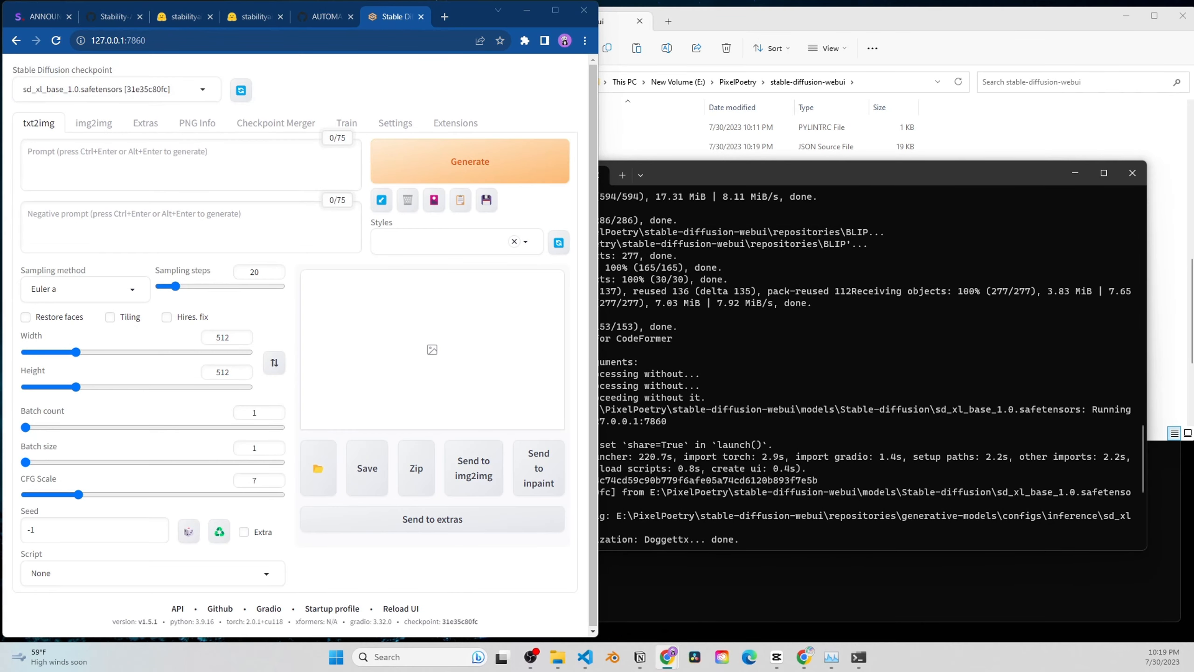
Enter the prompt "breathtaking night street of Tokyo, neon lights. award-winning, professional, highly detailed"
left_click(244, 174)
key("ctrl+v")
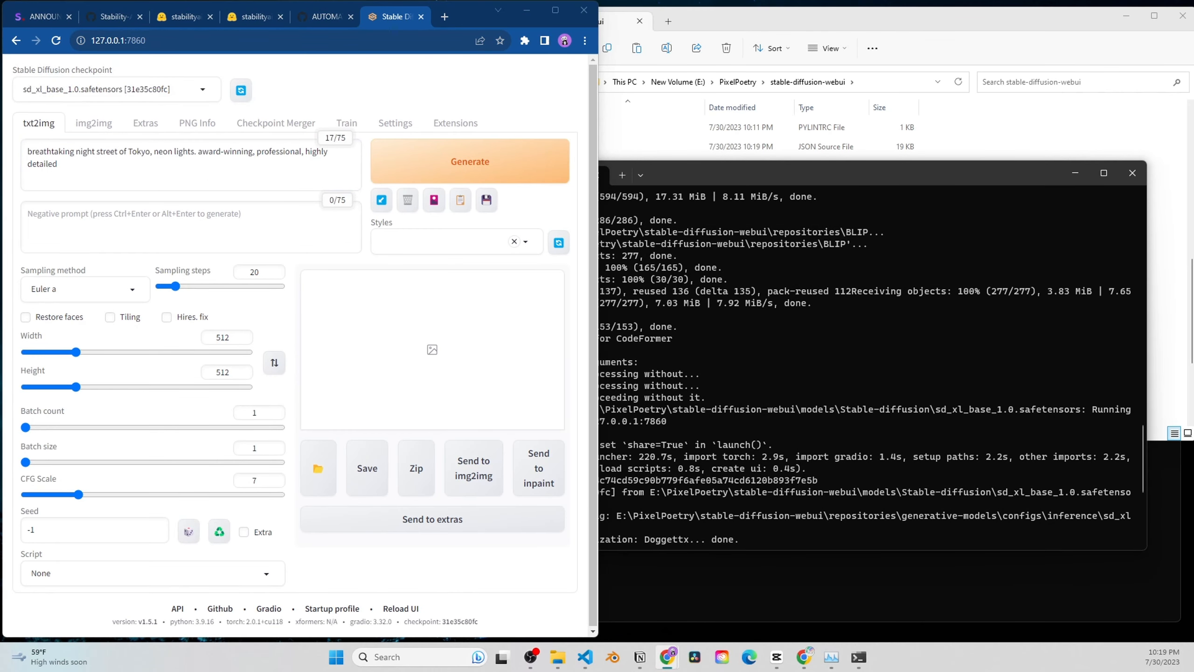
Enter the negative prompt "anime, cartoon, graphic, text, painting, crayon, graphite, abstract glitch, blurry" and generate the image
left_click(177, 228)
key("ctrl+v")
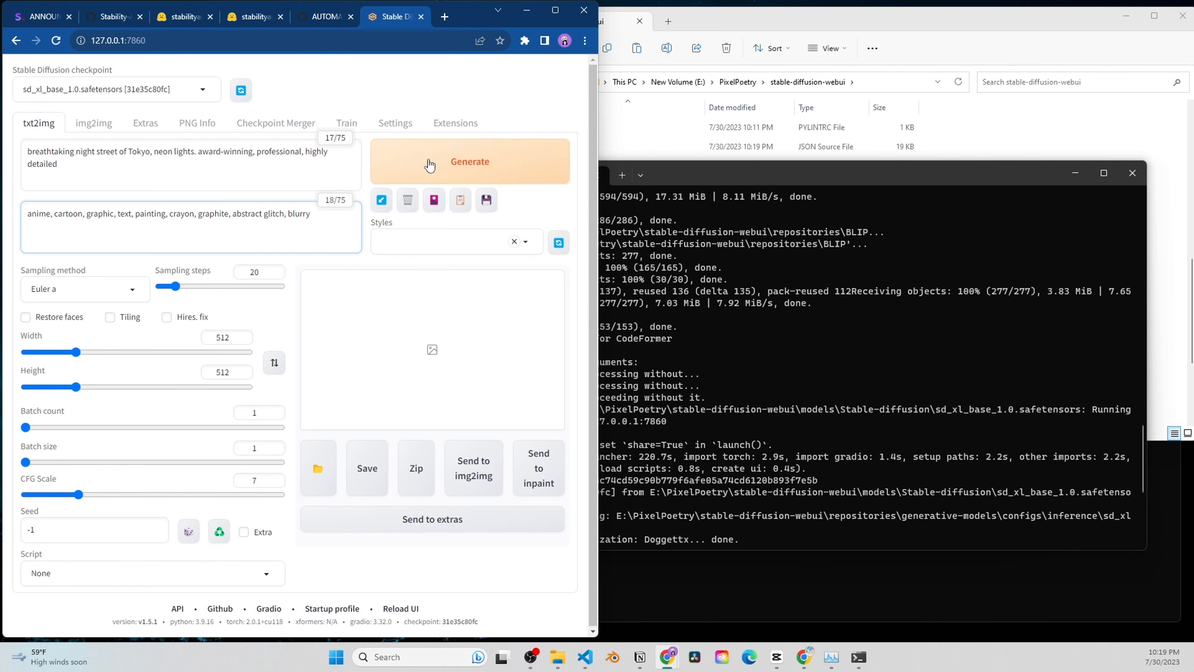
left_click(470, 162)
Check the generation progress in the console and examine the generated street image at enlarged size
left_click(878, 296)
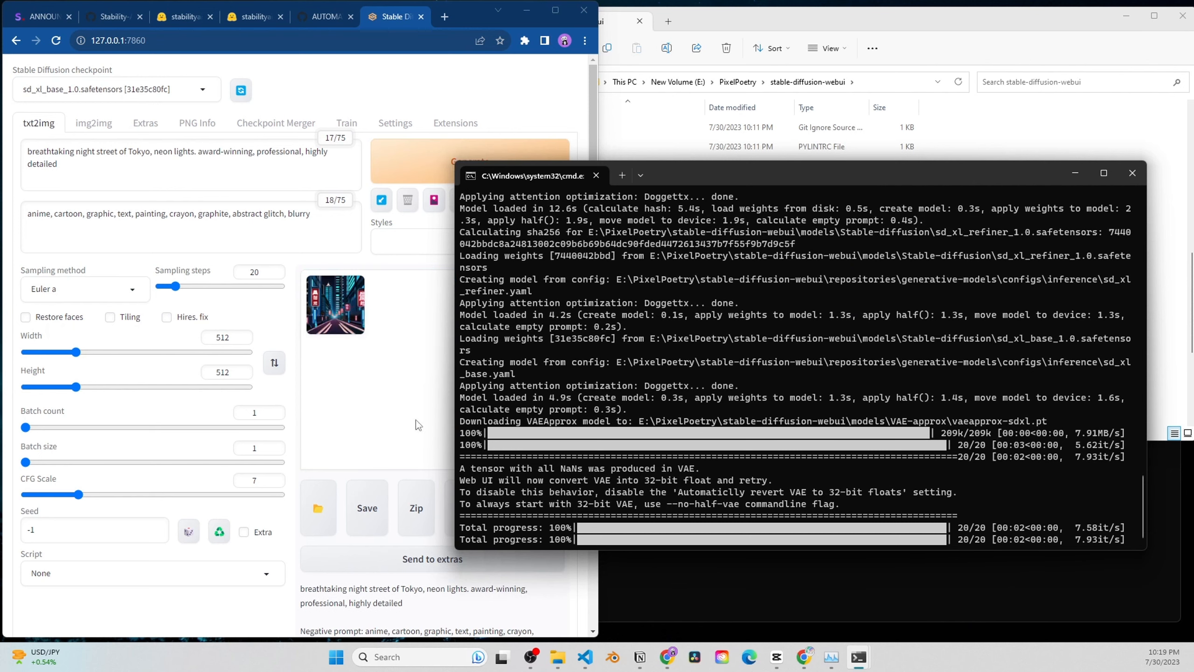
left_click(345, 391)
left_click(339, 320)
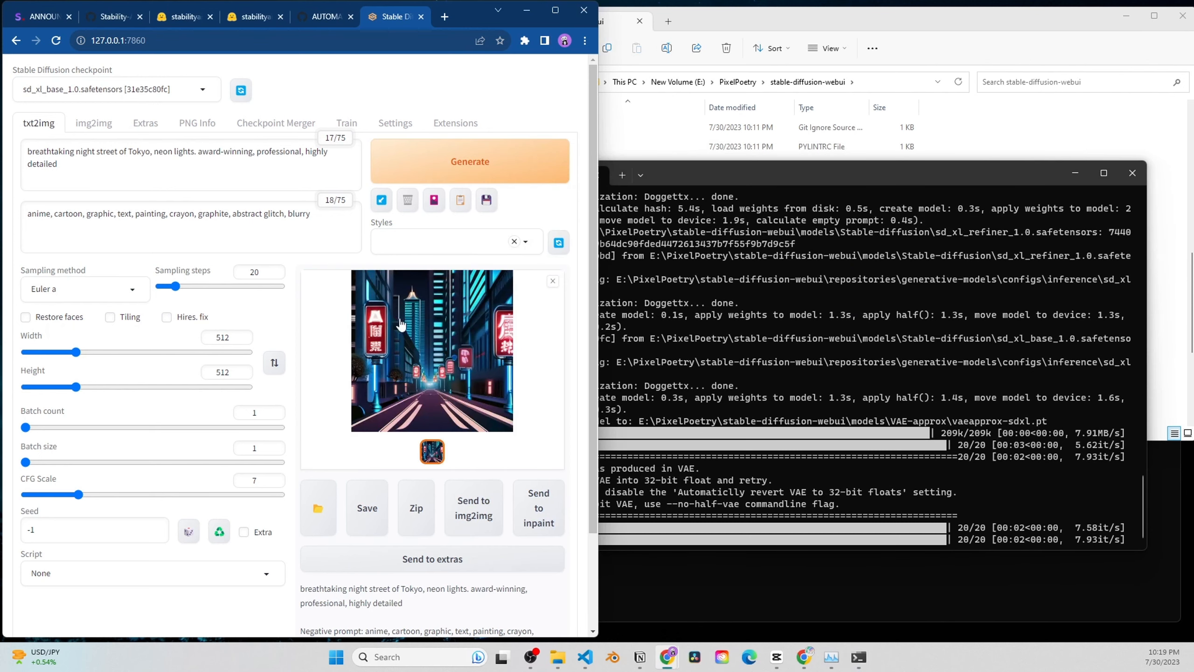
left_click(425, 336)
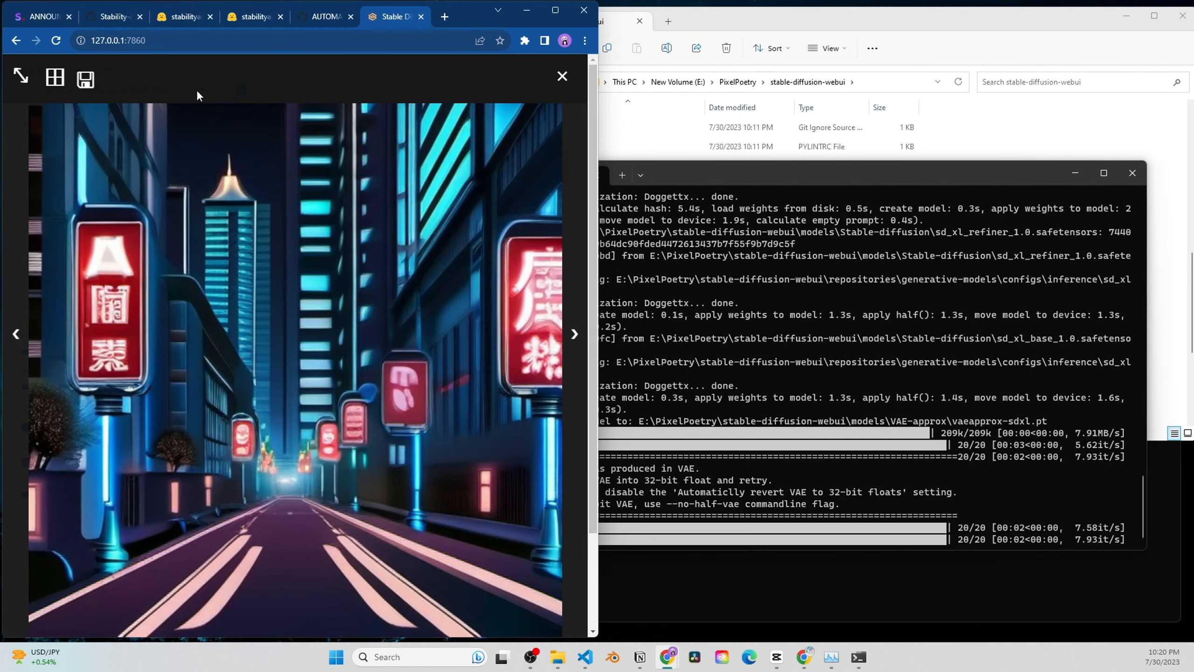
Look over the sample images on the SDXL announcement page and return to the web UI, closing the enlarged image
left_click(33, 16)
scroll(234, 265, "up", 5)
scroll(234, 265, "up", 10)
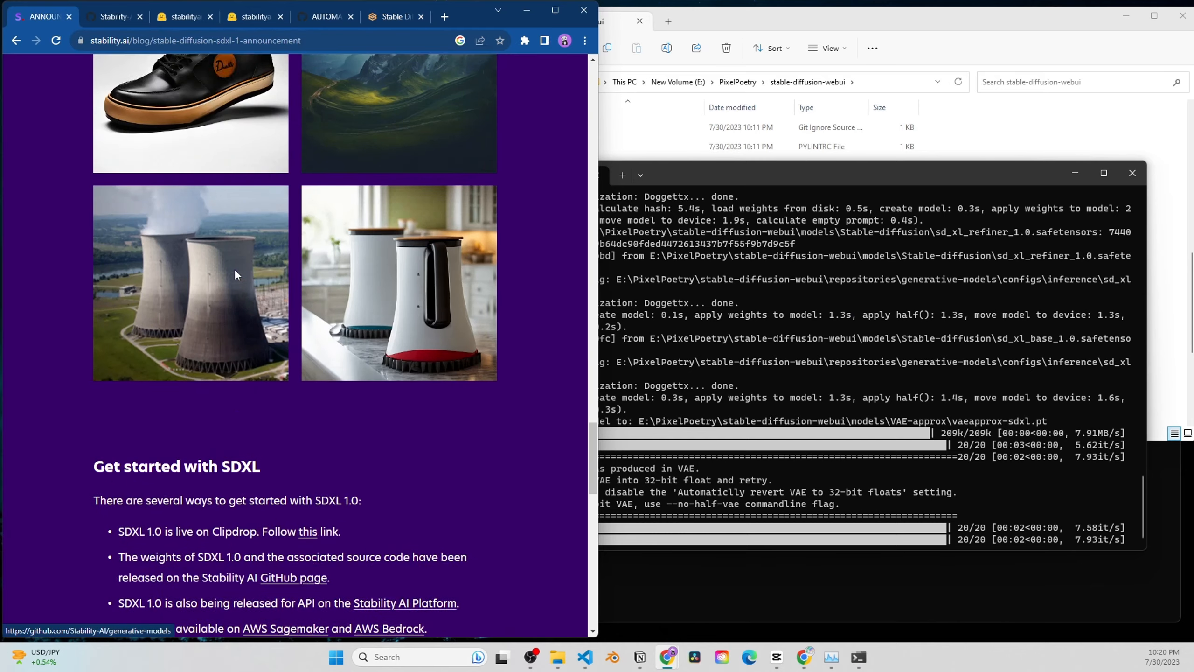
left_click(388, 18)
left_click(563, 83)
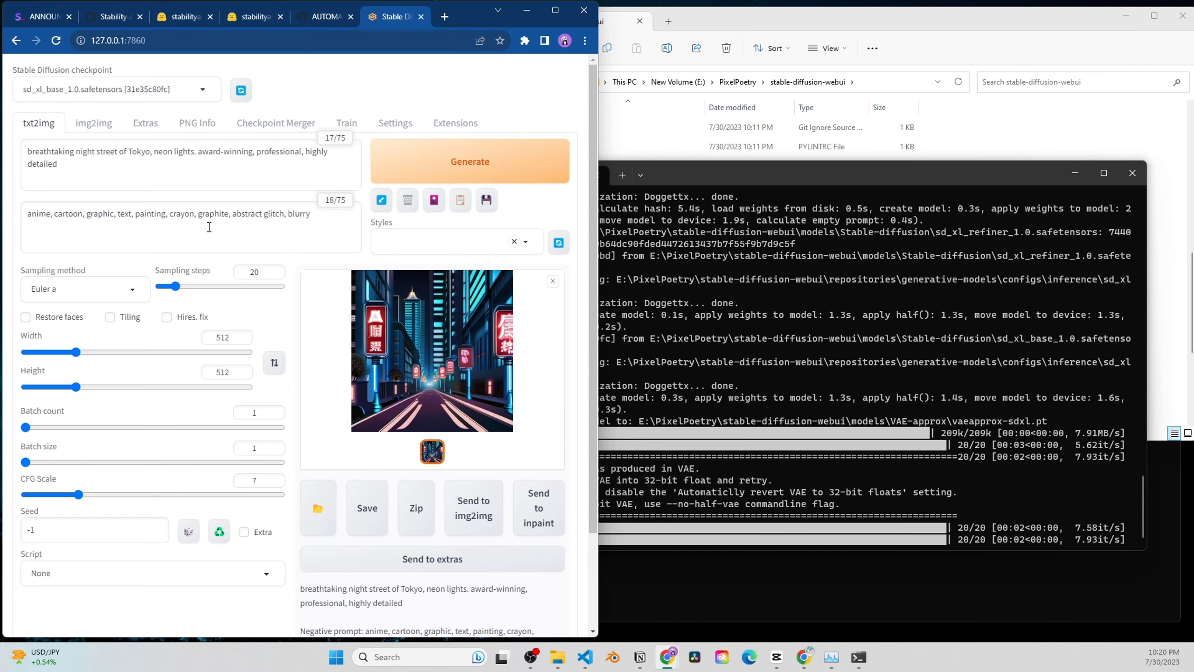
Regenerate the image with width and height set to 1024 and view the result enlarged
double_click(225, 339)
type("1024")
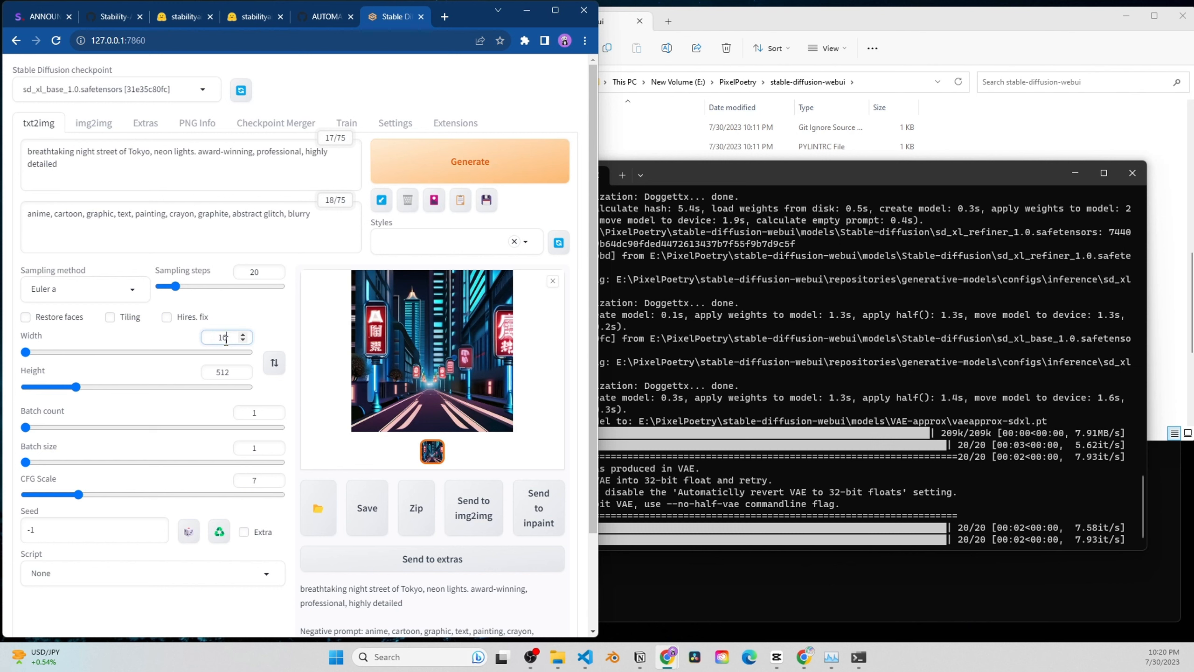
double_click(224, 371)
type("1024")
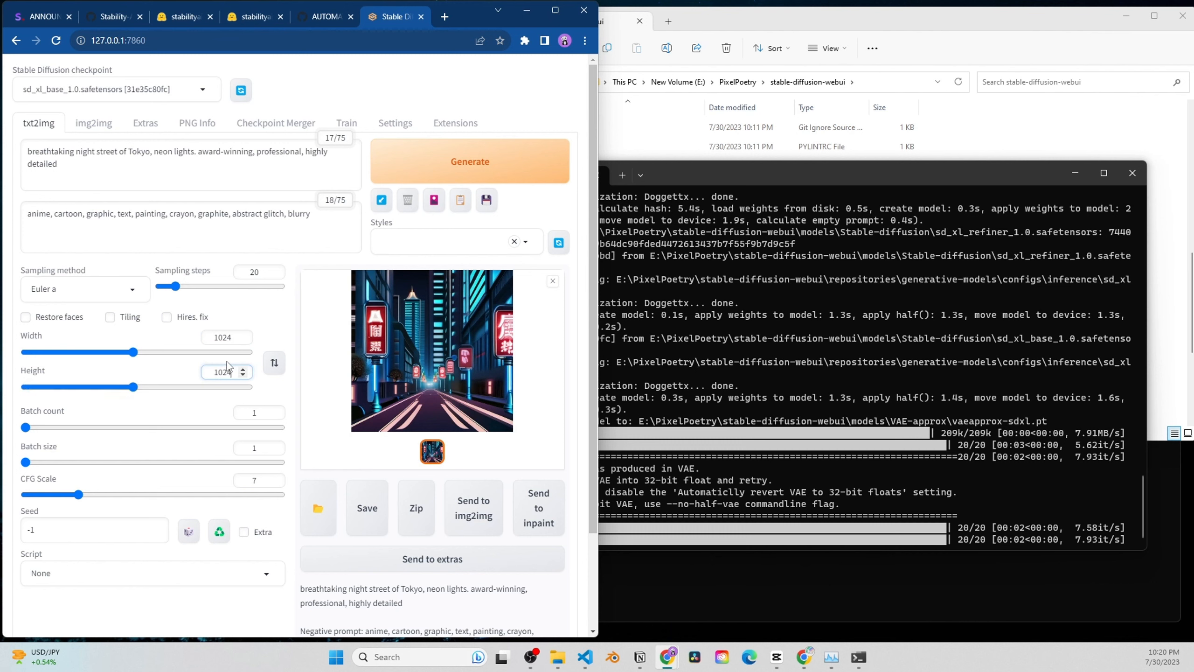
left_click(450, 177)
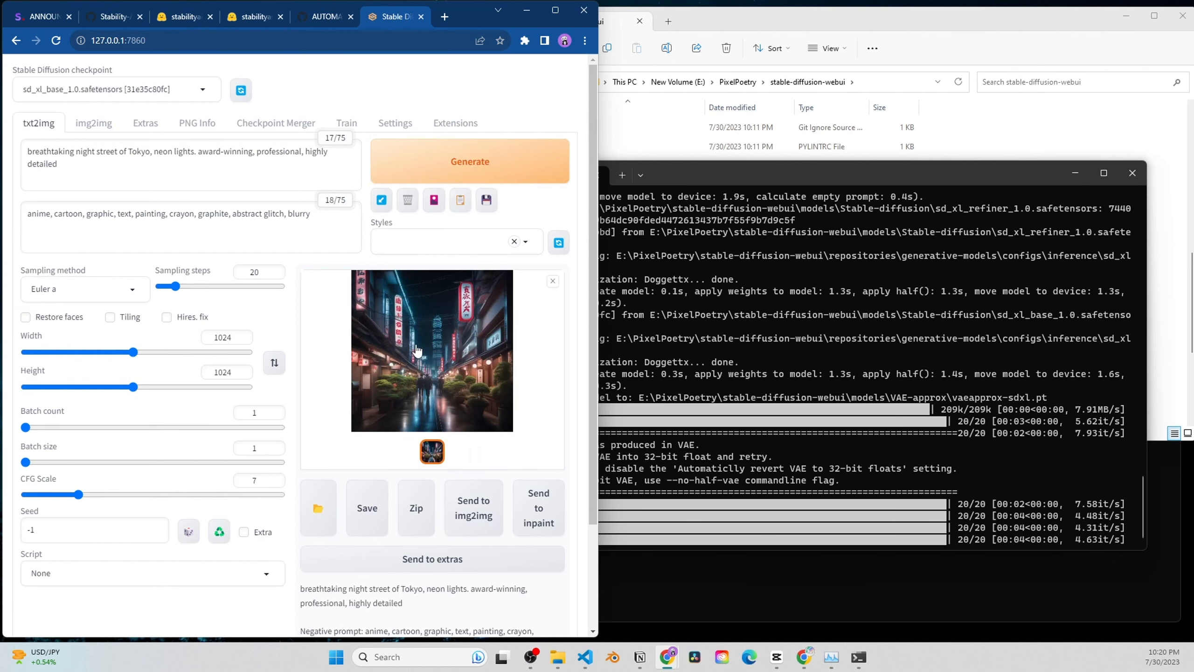
left_click(416, 344)
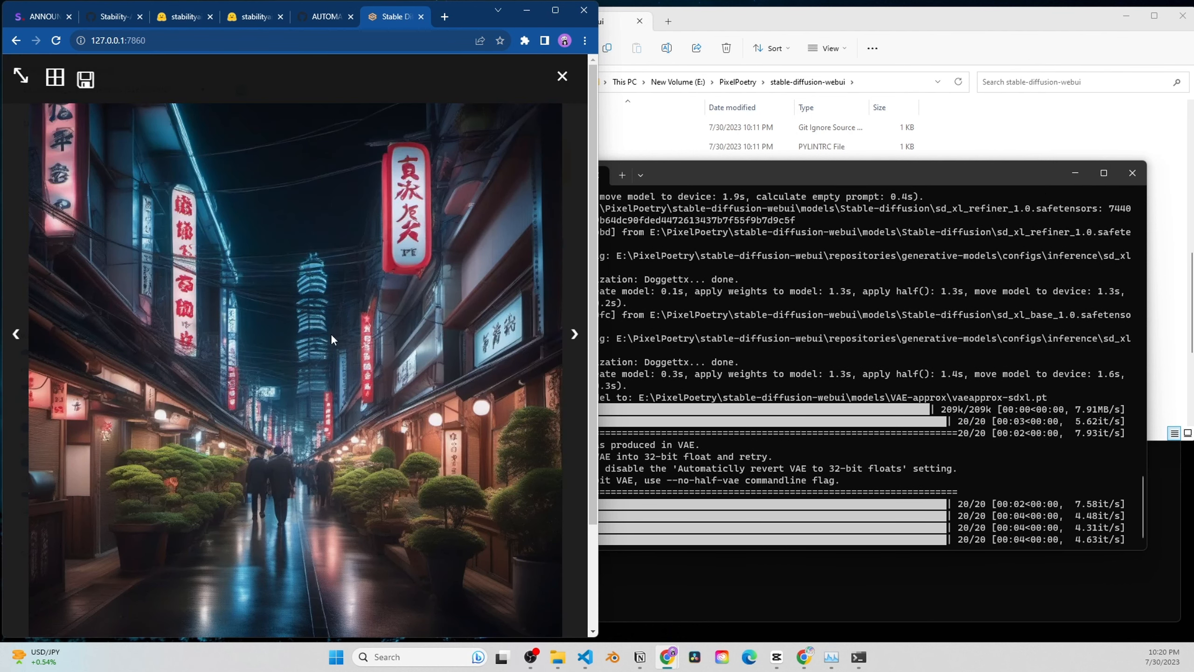
left_click(562, 76)
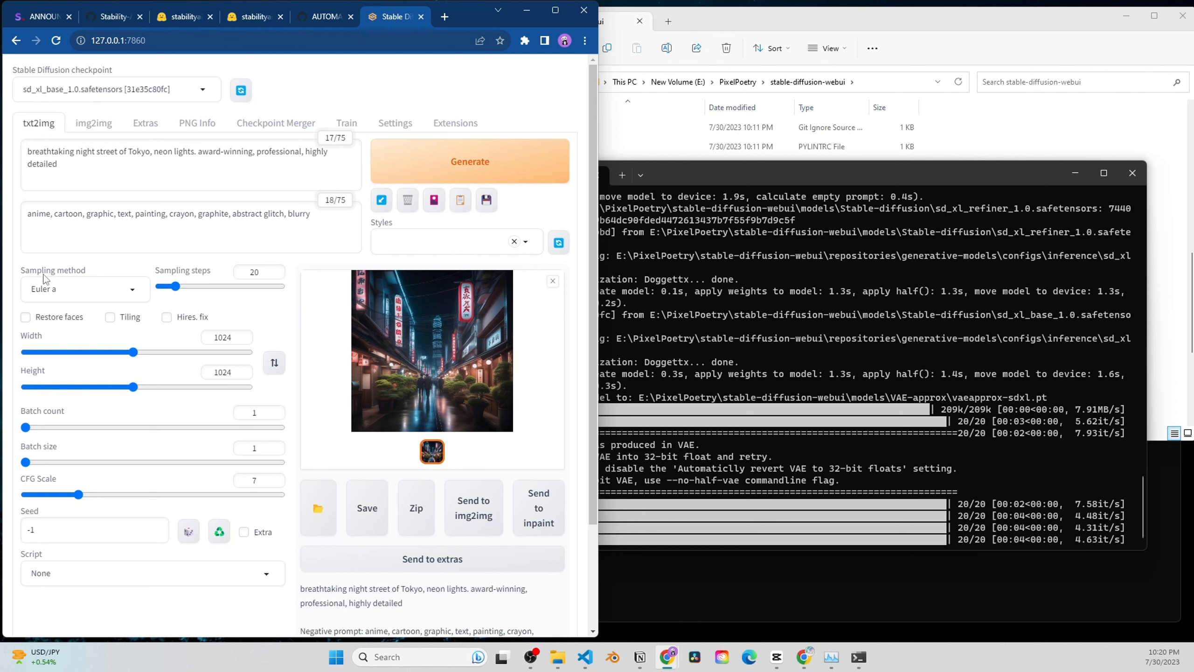
Set the sampling method to DPM++ 2M SDE Karras and the sampling steps to 40
left_click(120, 290)
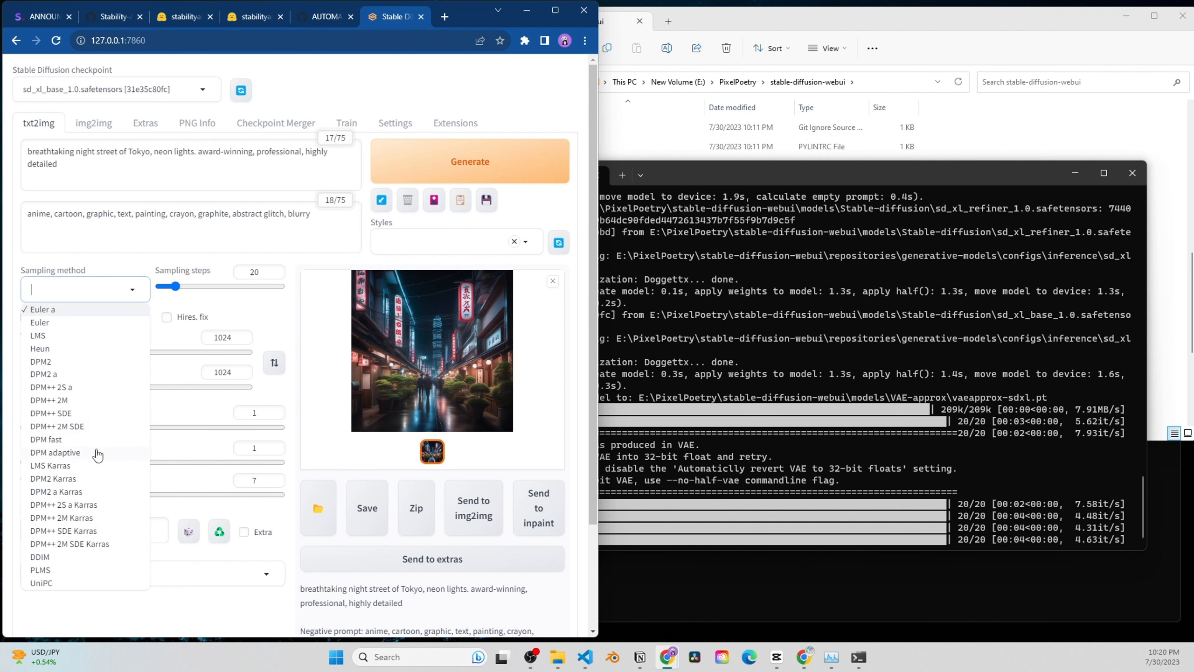
left_click(102, 545)
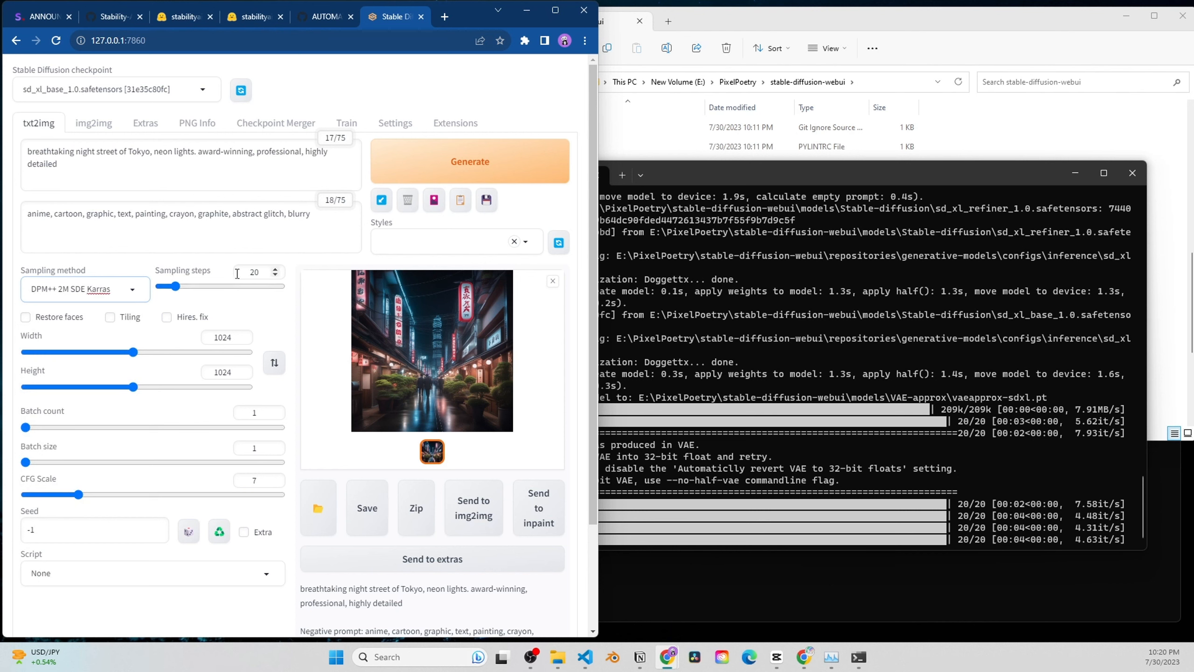
left_click(259, 272)
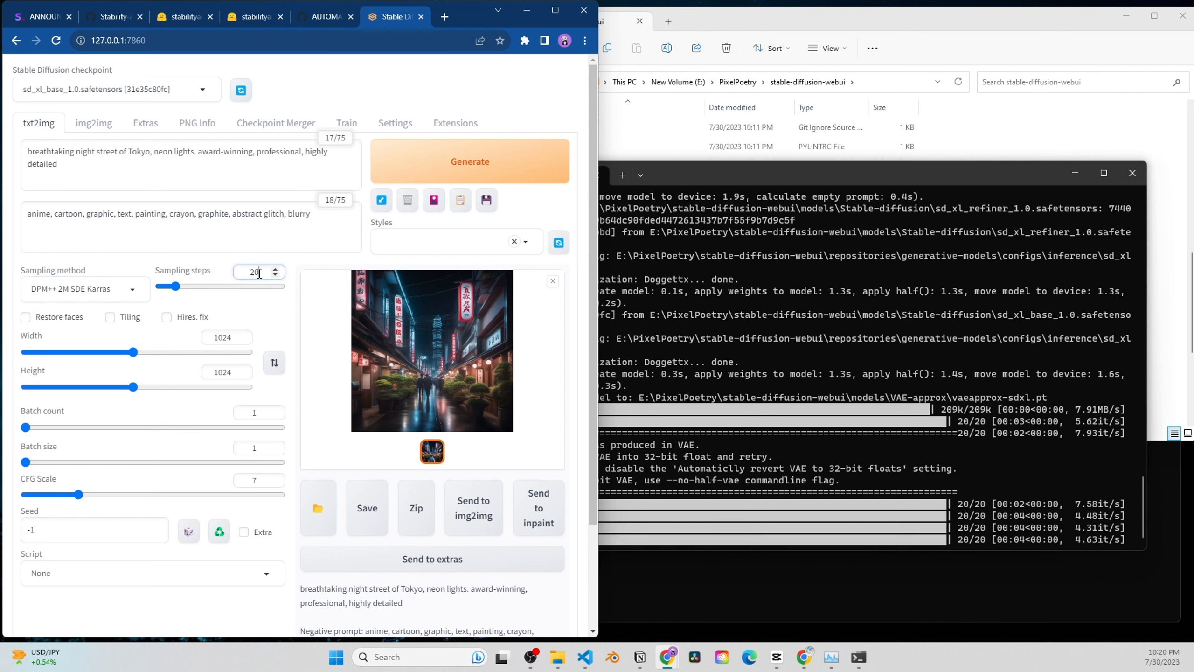
double_click(255, 273)
type("40")
left_click(262, 313)
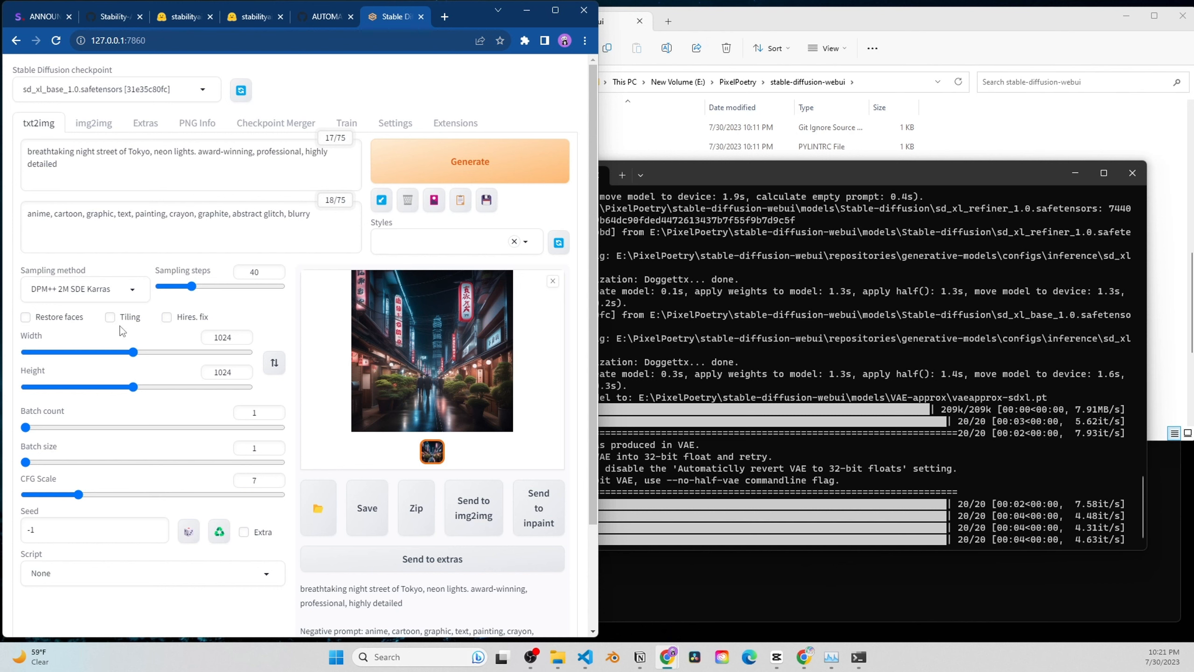
Turn on Hires. fix to view its upscaling options and turn it off again
left_click(167, 319)
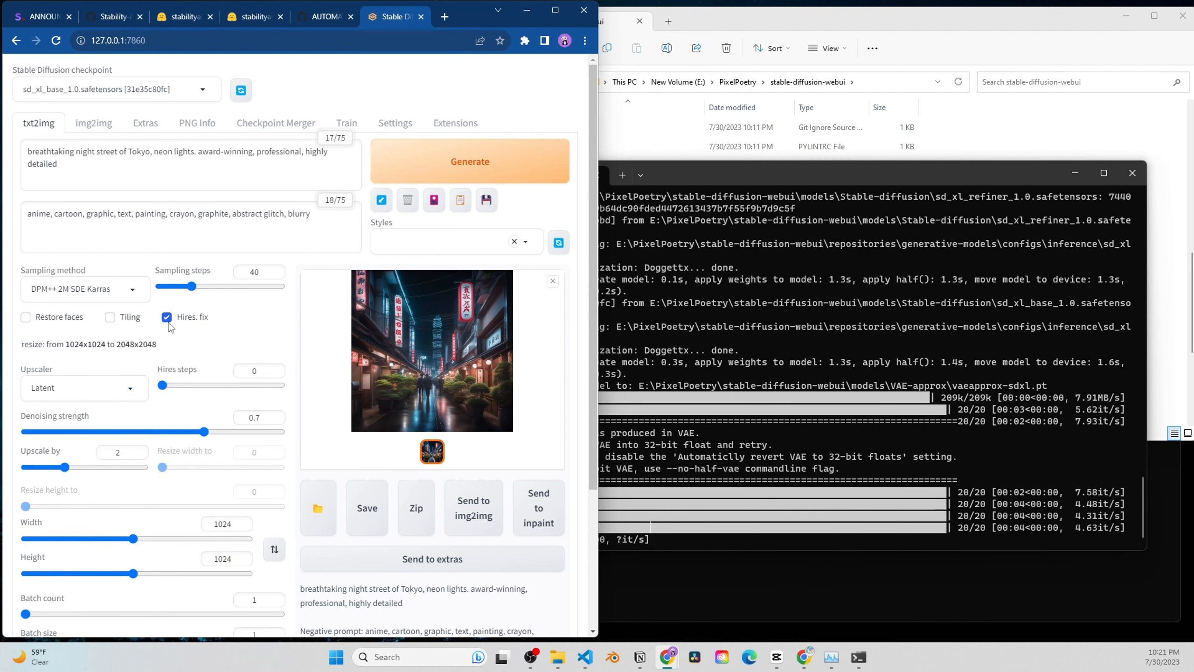
left_click(167, 317)
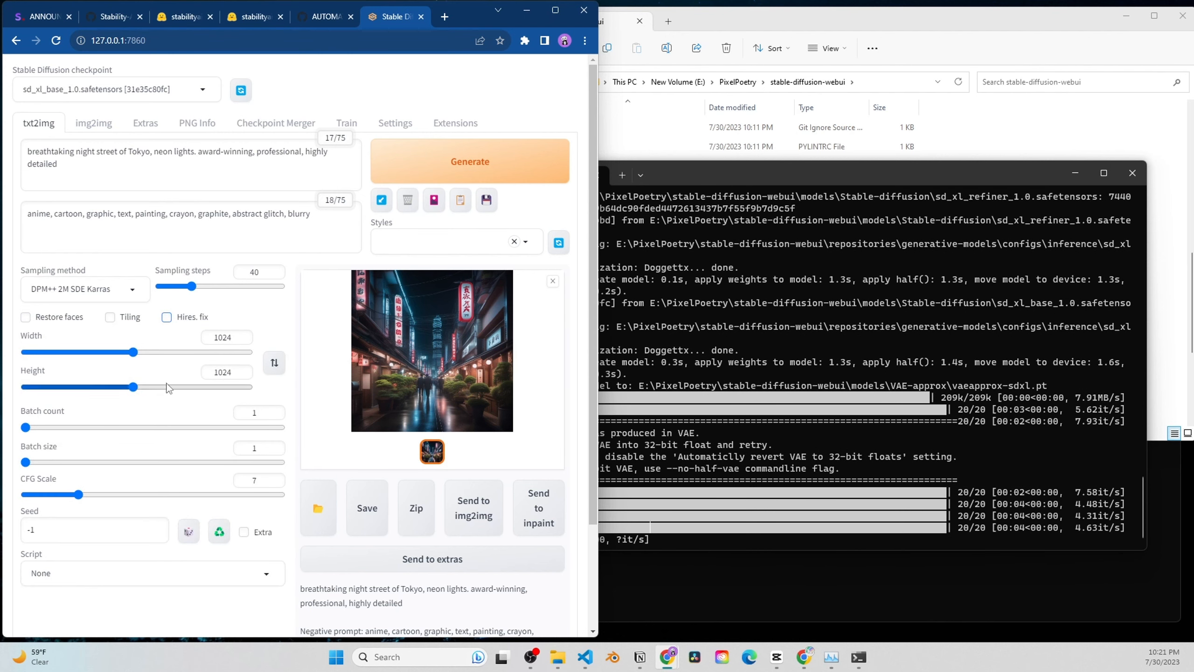
Lower the CFG Scale to 2.5 and raise it to 21
scroll(166, 381, "down", 1)
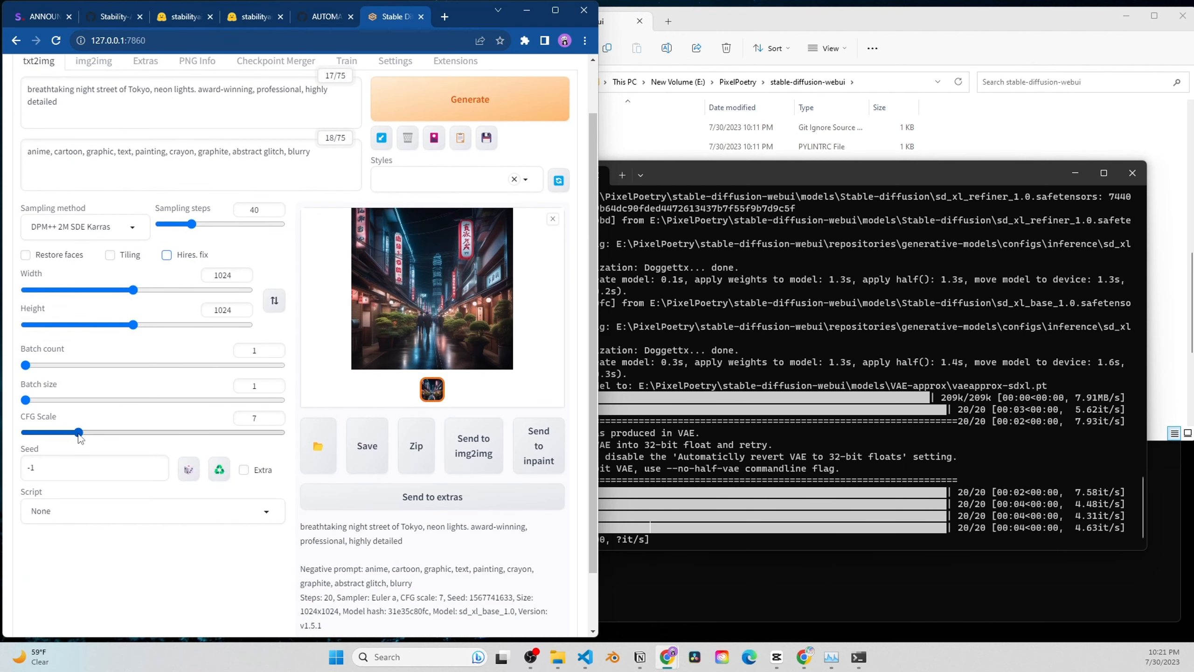
left_click_drag(78, 438, 40, 442)
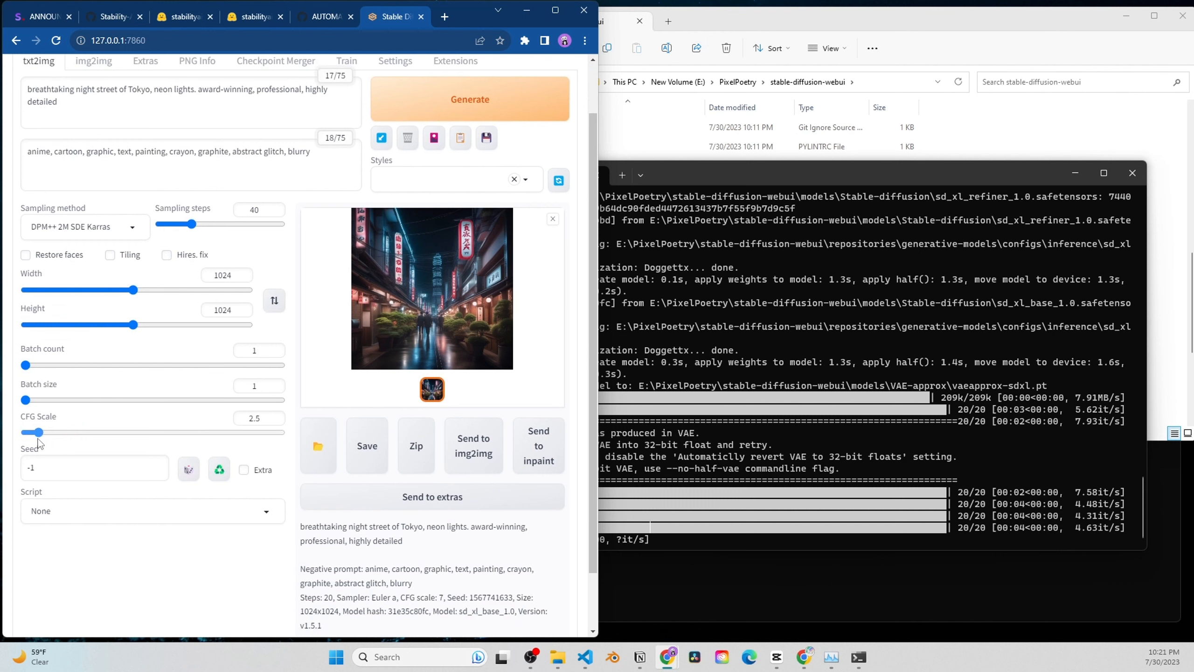
left_click_drag(128, 104, 28, 90)
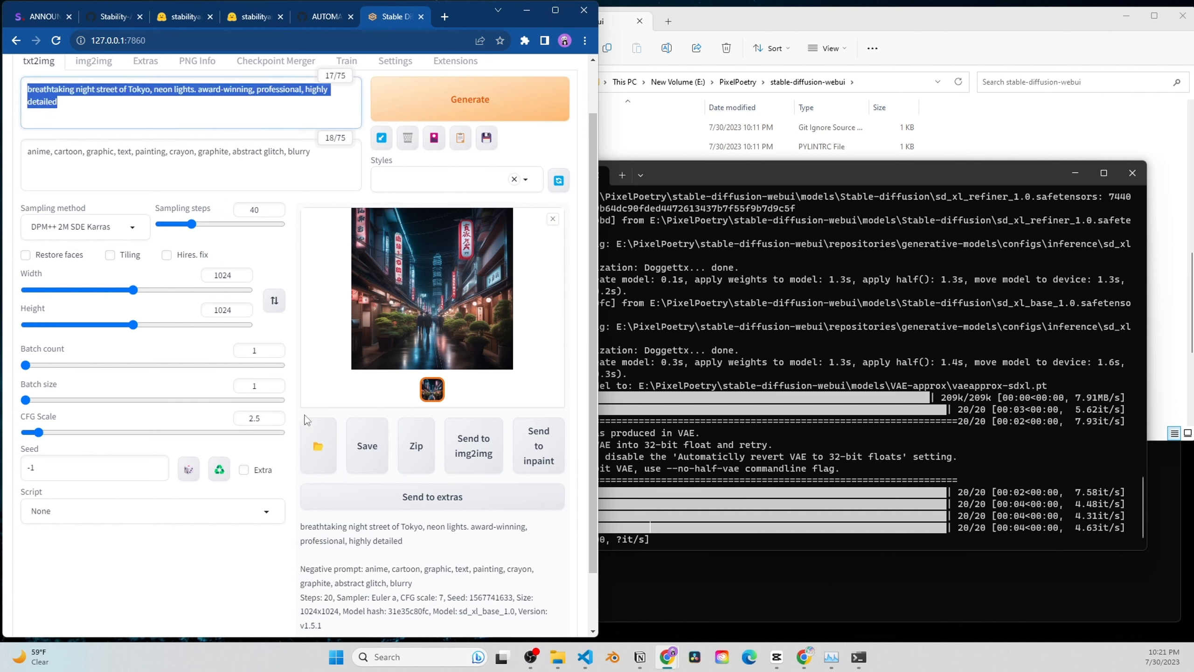
left_click_drag(40, 435, 202, 440)
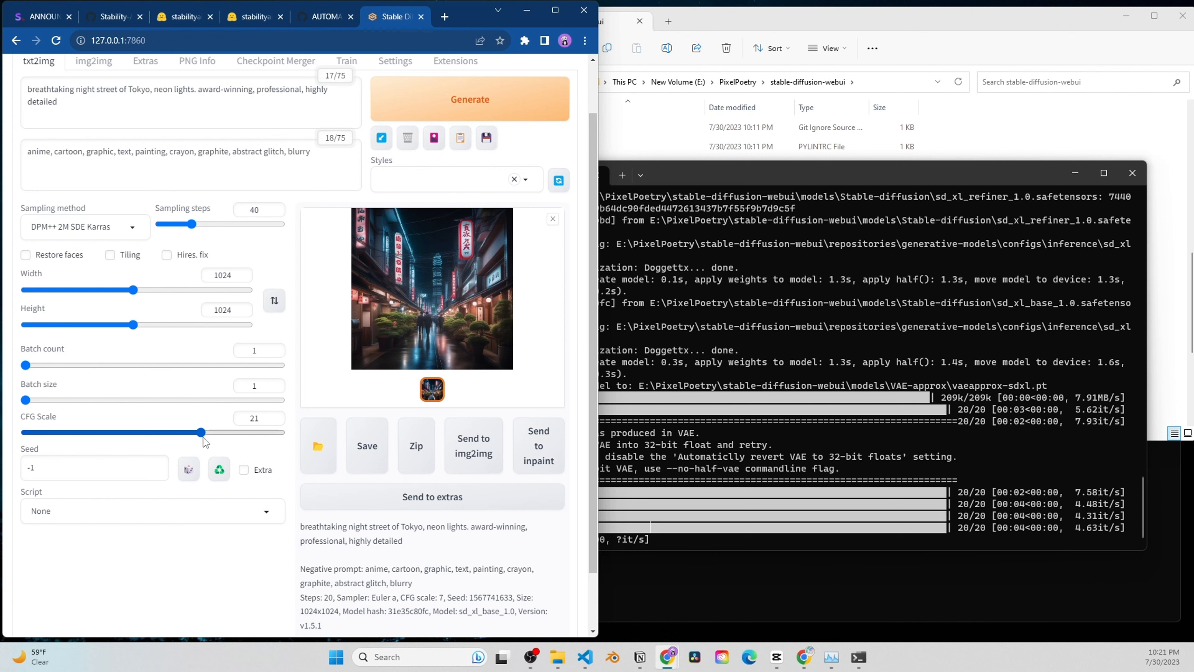
Set the CFG Scale to 8.5, regenerate the image, and view the result enlarged
left_click_drag(202, 432, 96, 439)
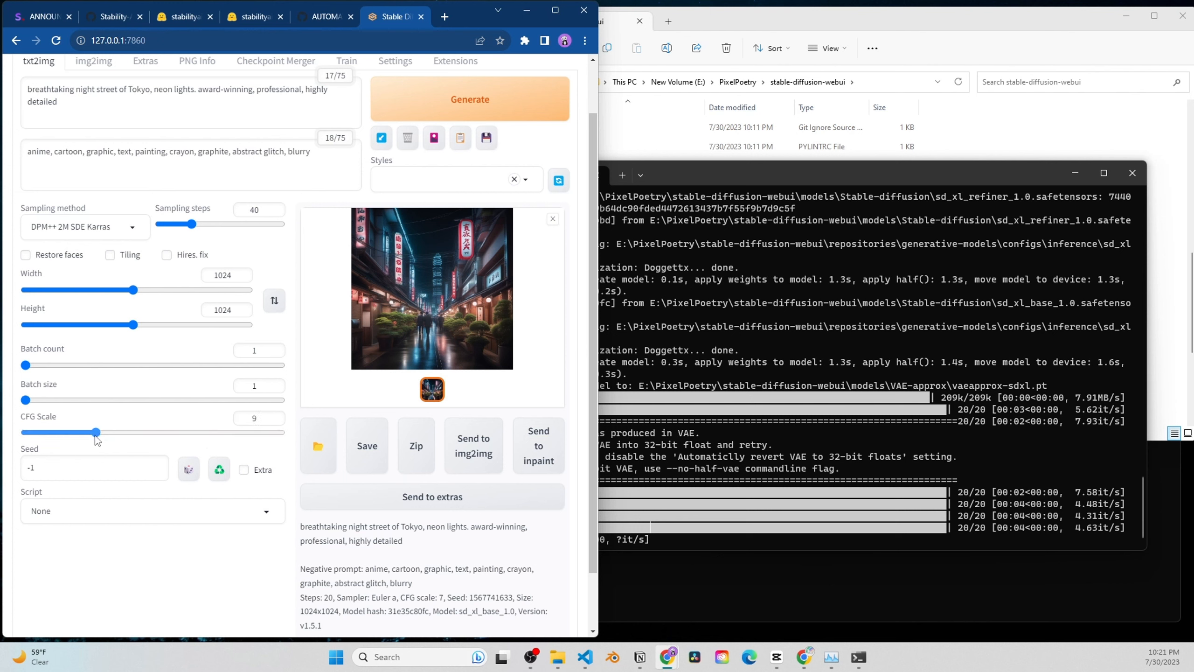
left_click_drag(96, 438, 91, 440)
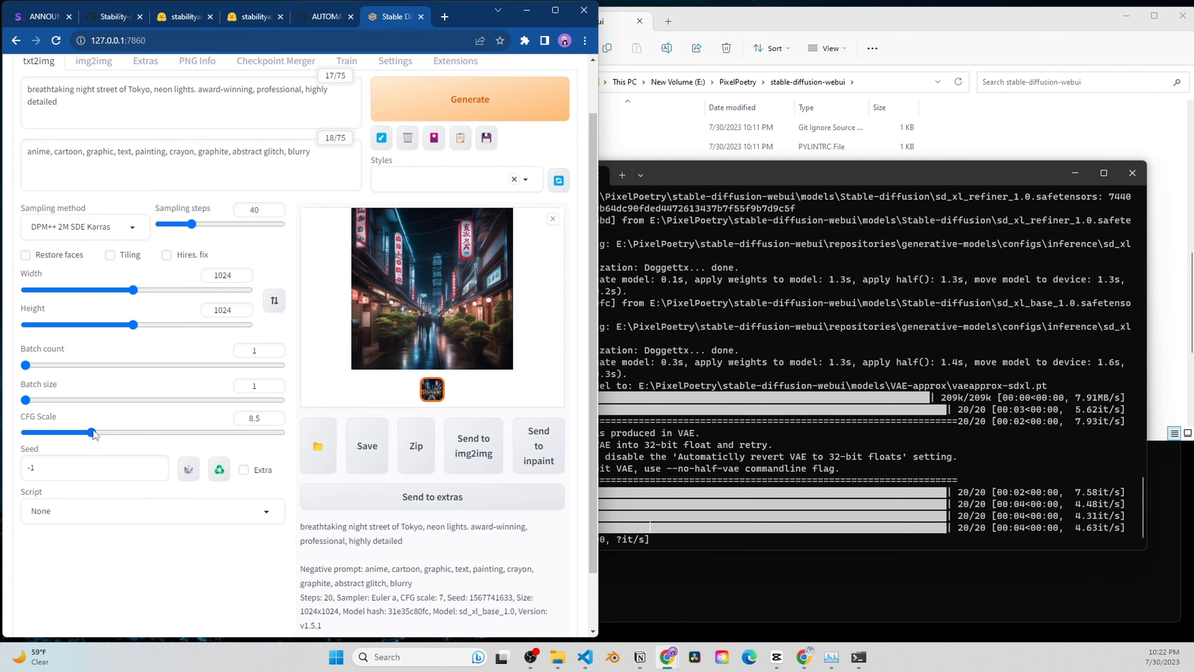
left_click(480, 96)
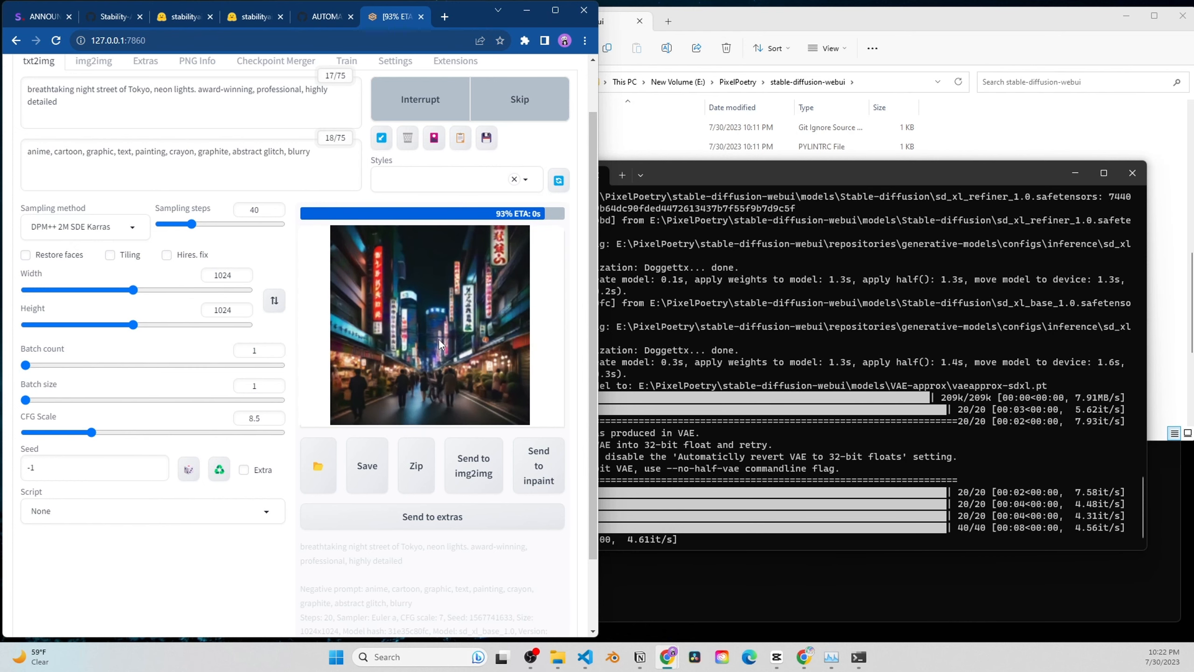
left_click(451, 336)
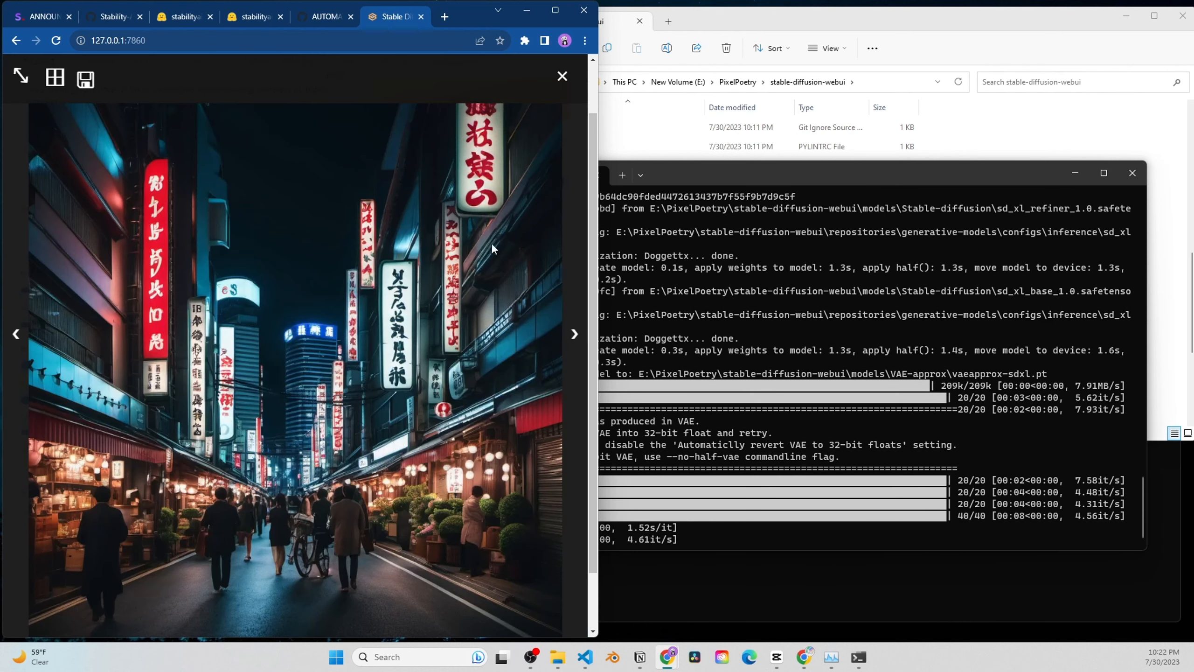
left_click(561, 75)
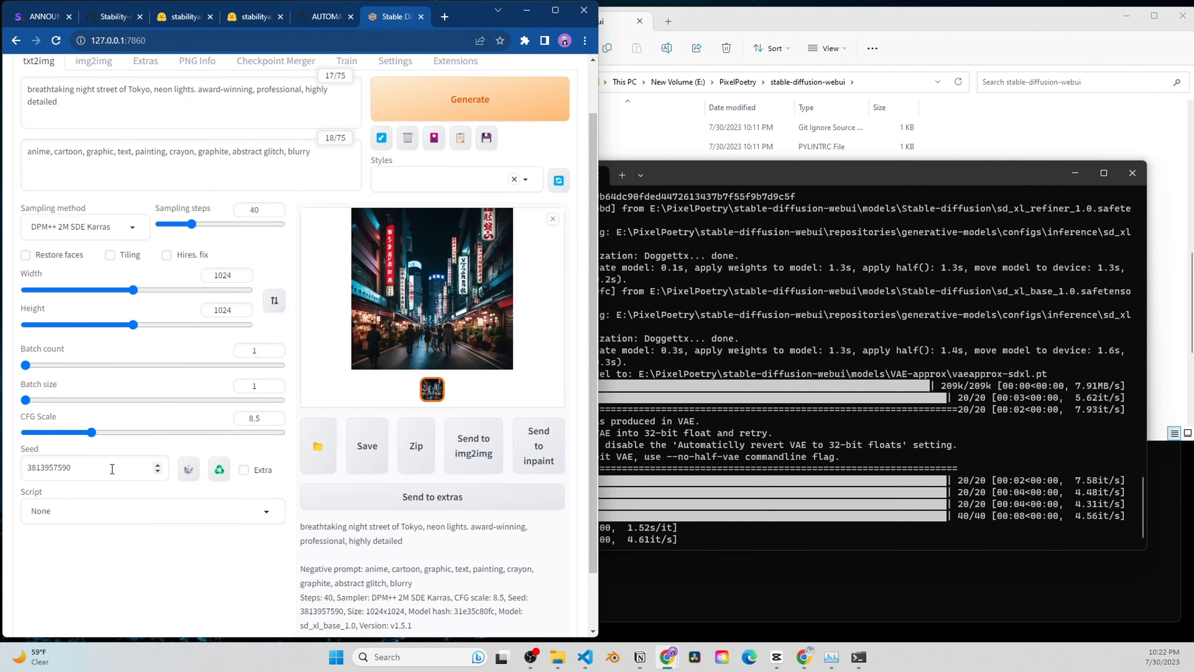
left_click(145, 470)
double_click(36, 467)
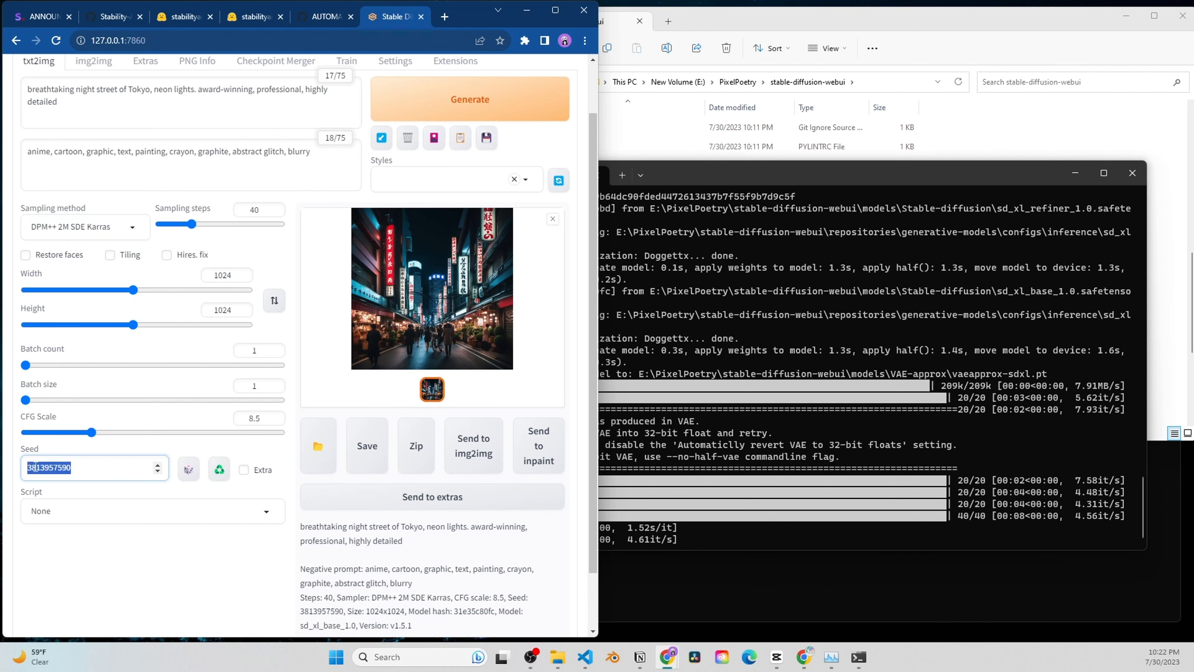
left_click(36, 467)
left_click(219, 471)
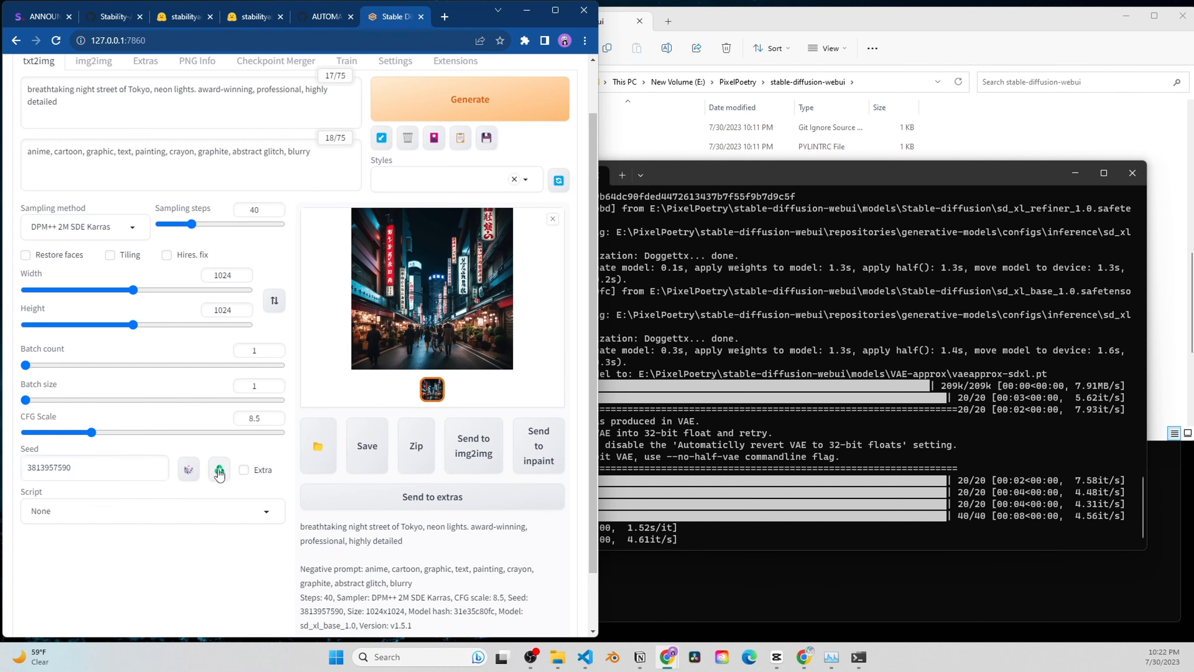
left_click(418, 117)
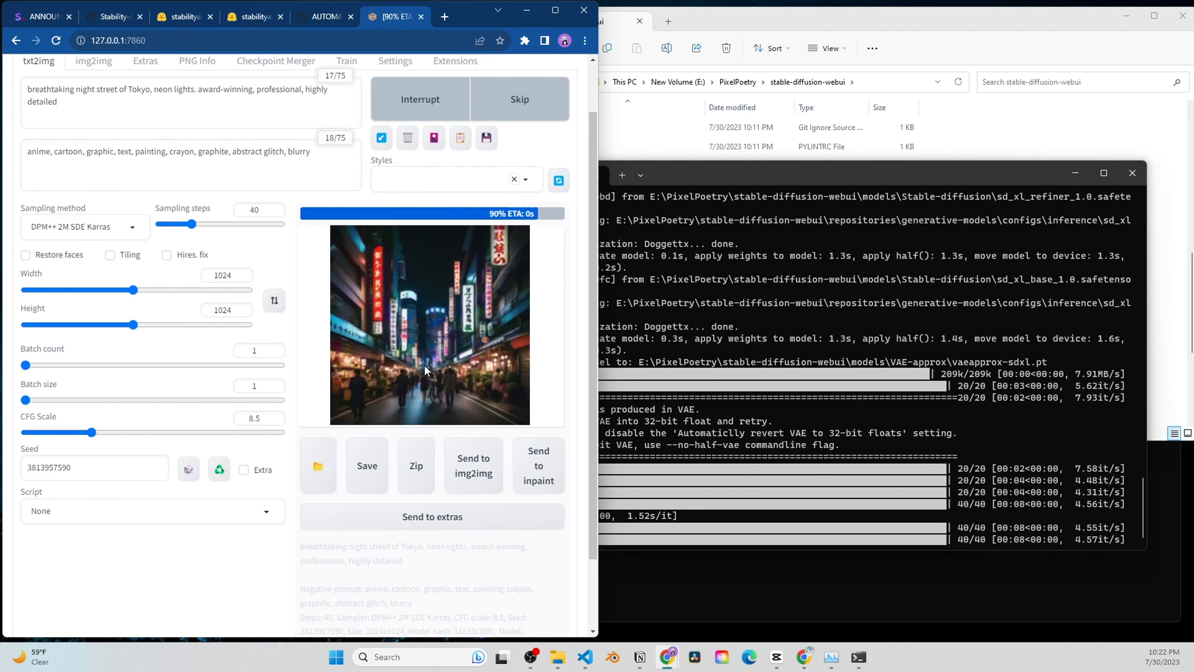
left_click(396, 354)
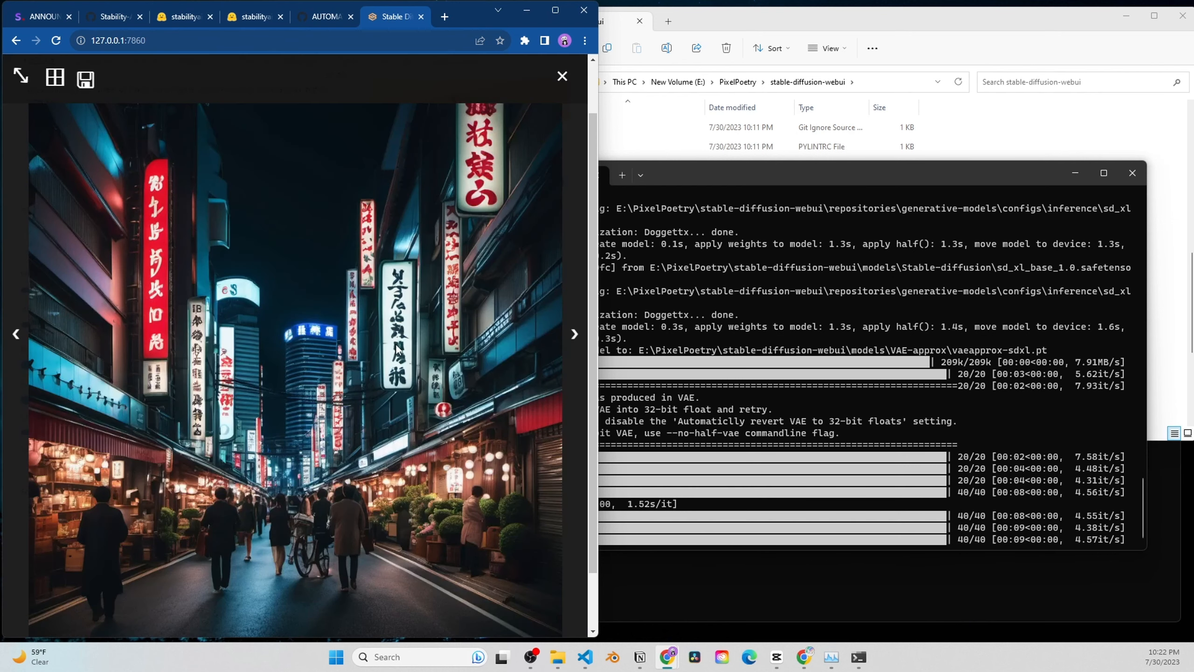
left_click(563, 75)
left_click(475, 103)
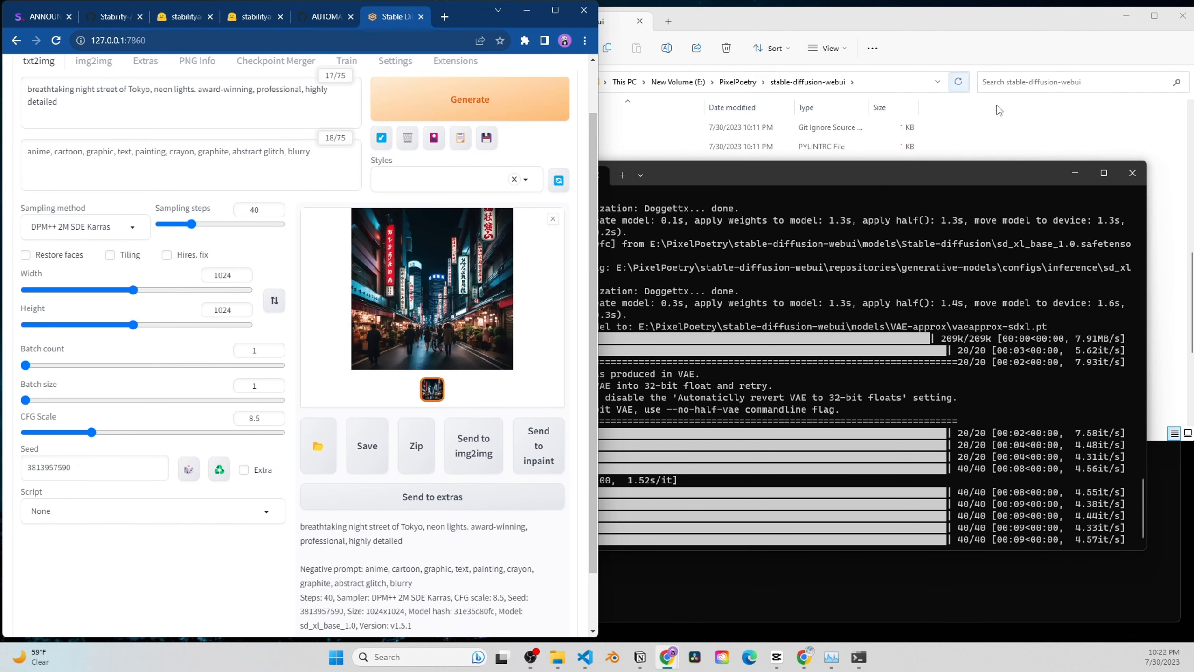
In File Explorer, open the 2023-07-30 folder inside outputs\txt2img-images of stable-diffusion-webui
left_click(1009, 123)
scroll(637, 317, "up", 5)
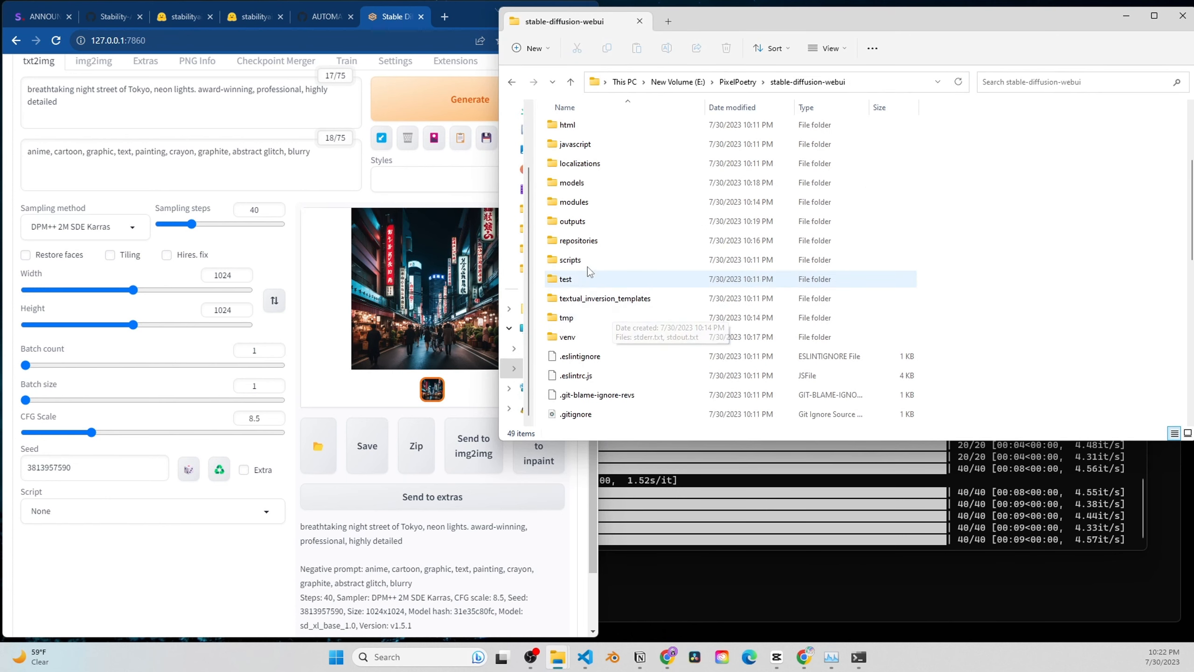
left_click(583, 224)
double_click(582, 225)
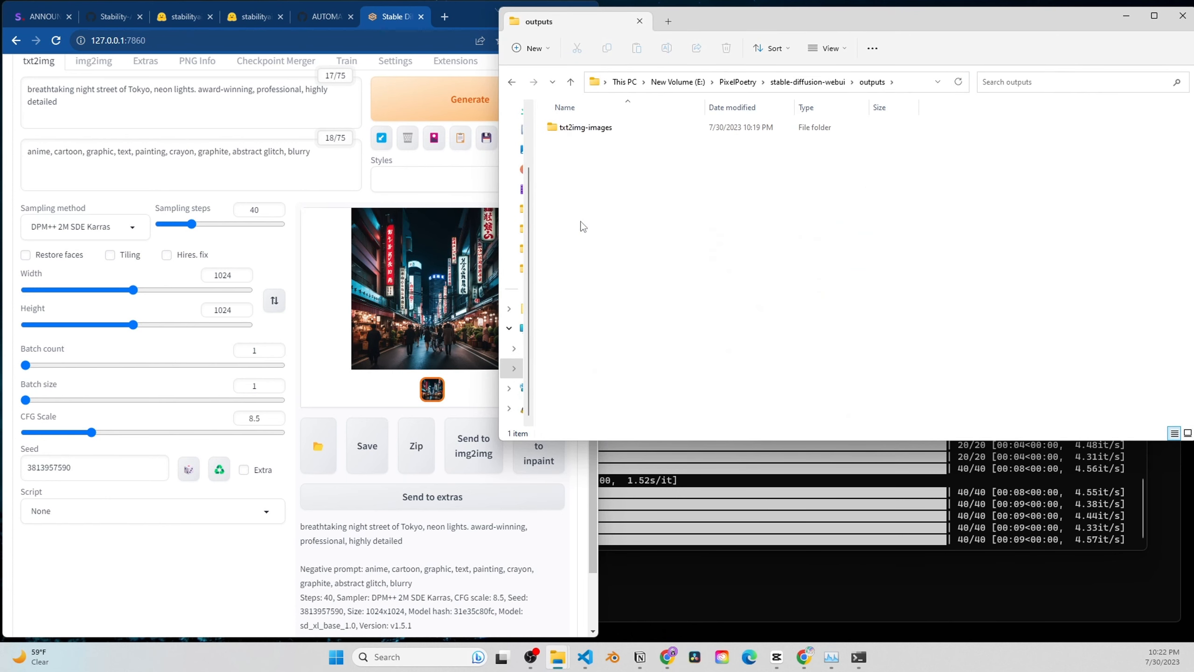
double_click(588, 130)
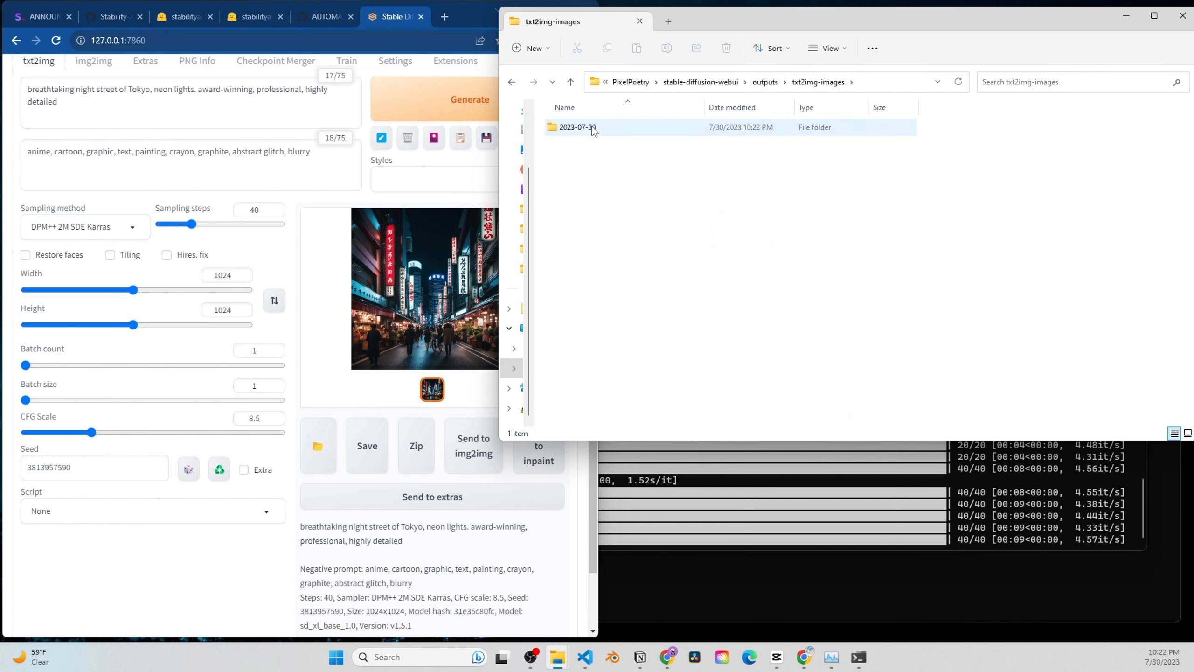
double_click(593, 131)
Open one of the same-seed images, flip back and forth between them to compare, and close the viewer
double_click(782, 142)
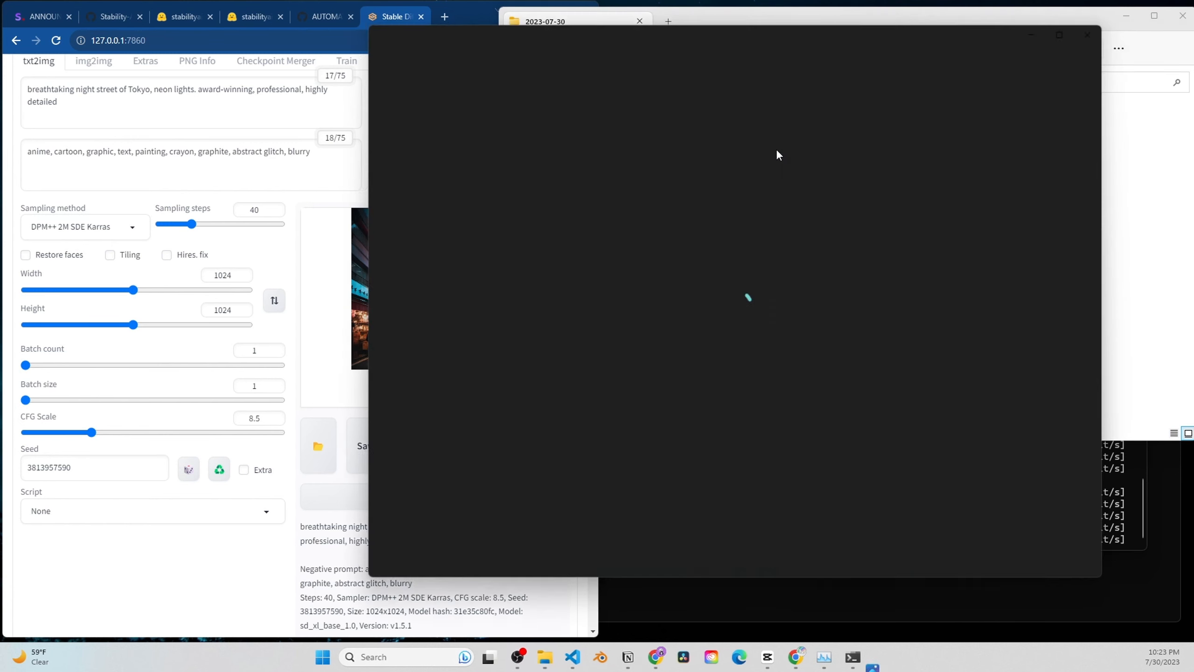
key("Right")
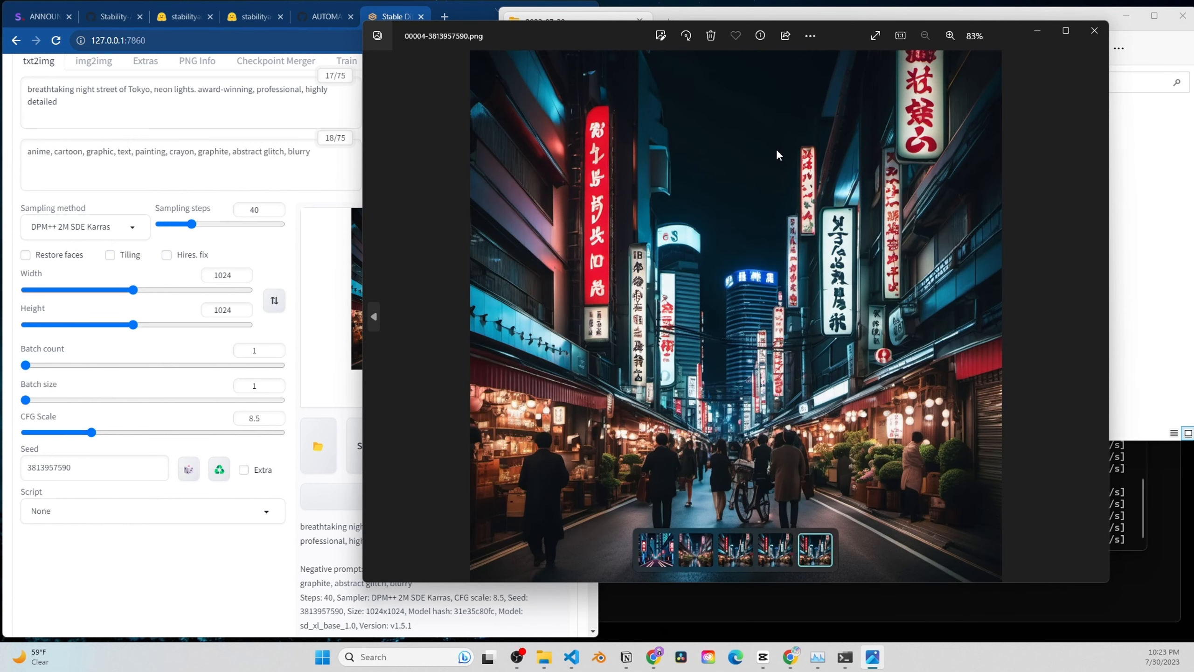
key("Left")
key("Left")
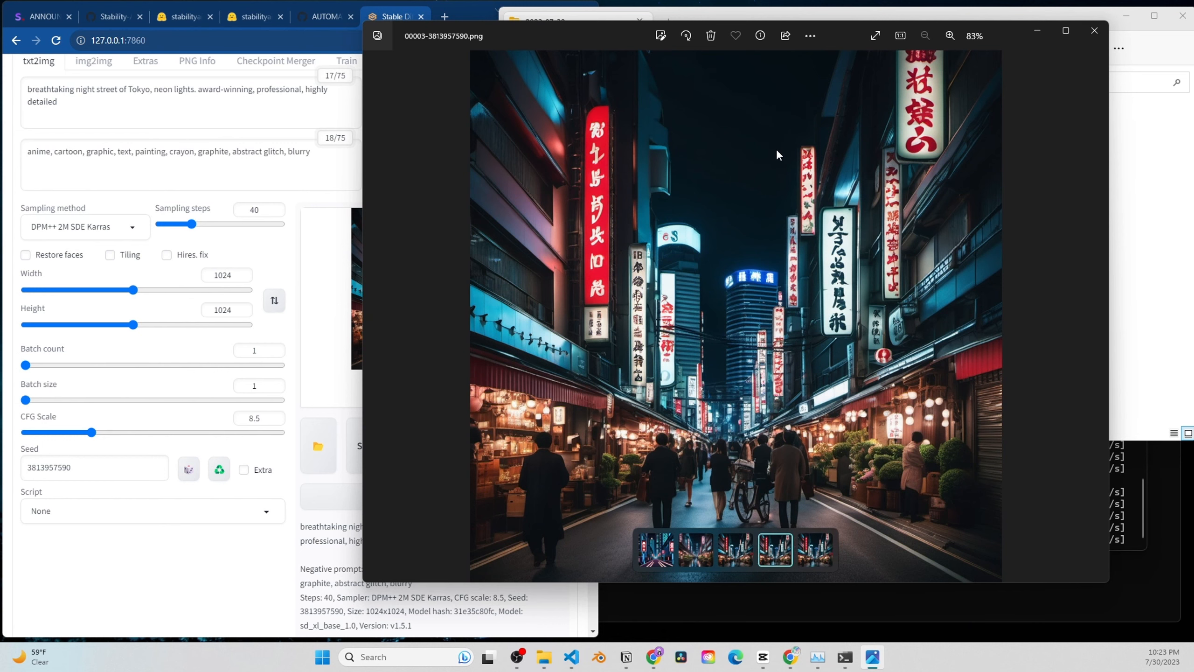
key("Right")
key("Left")
key("Left")
key("Right")
key("Left")
key("Right")
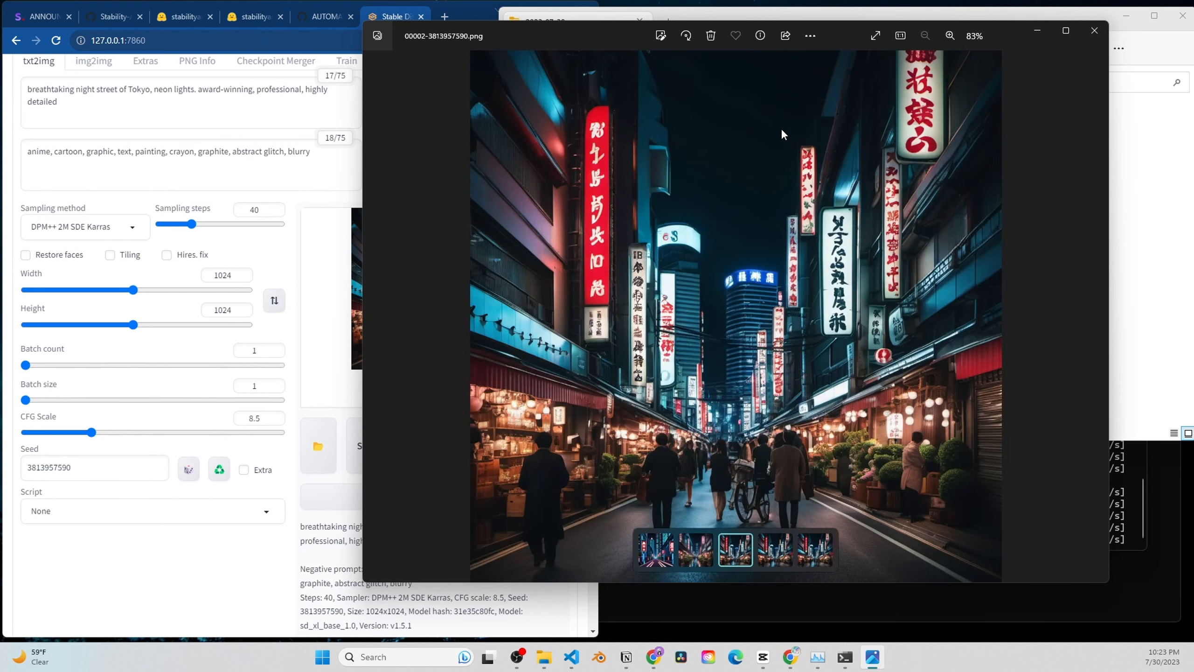
left_click(1094, 31)
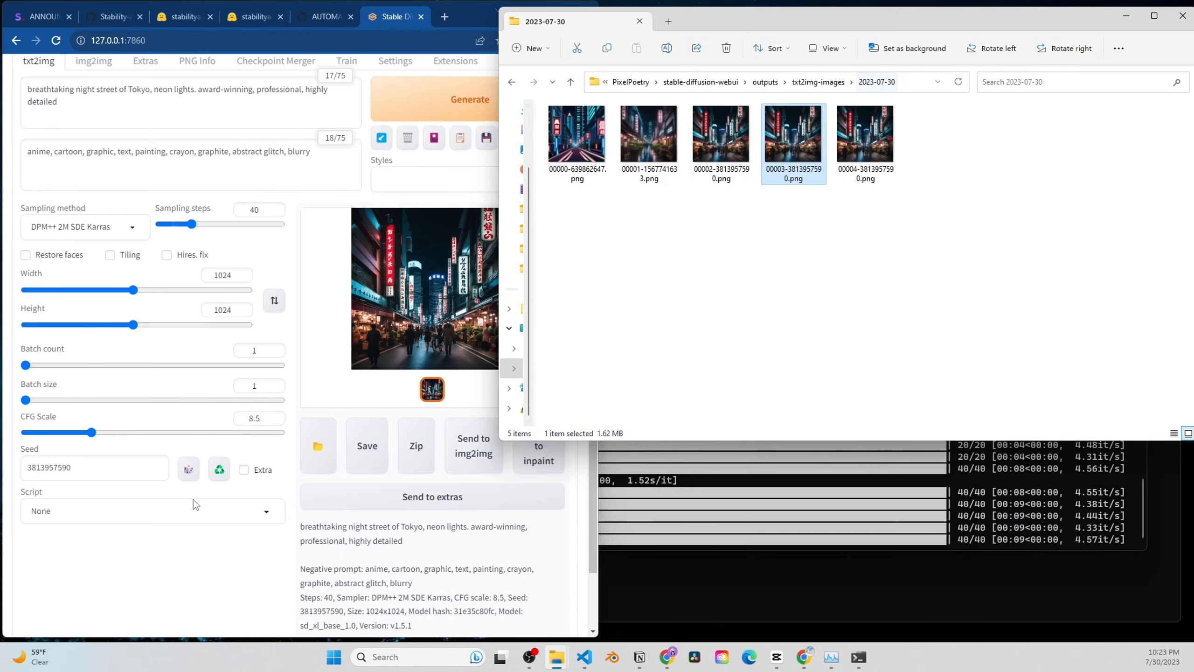
In the web UI, turn on Hires. fix with the Latent upscaler for a 2048x2048 output and generate the image
left_click(110, 460)
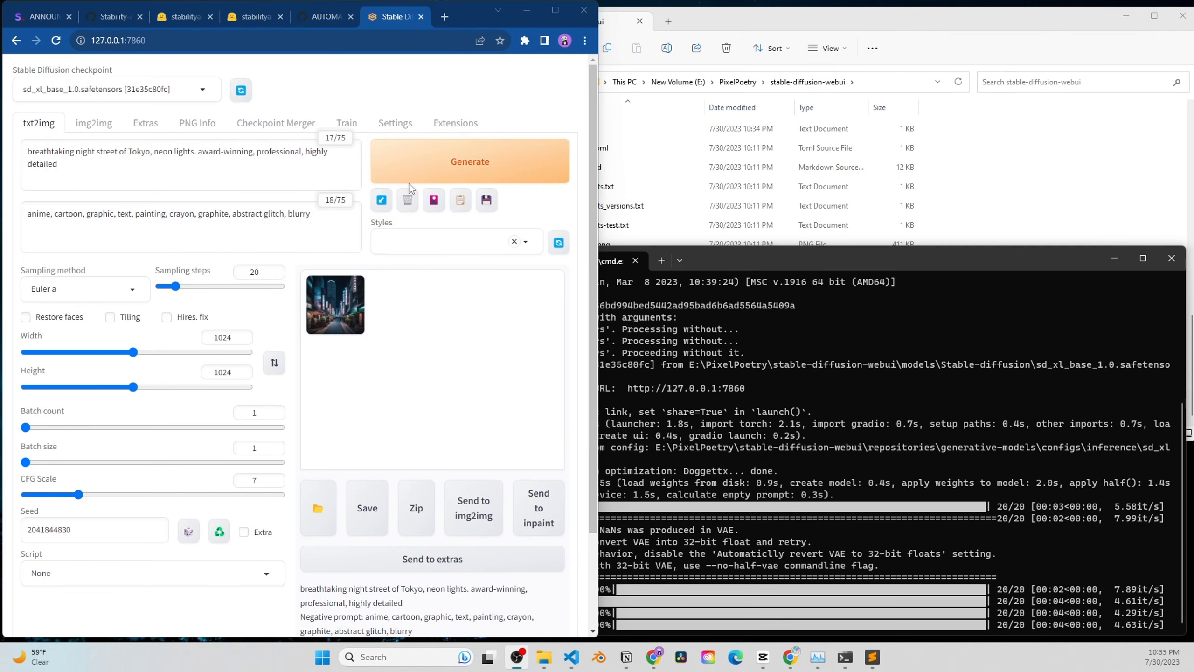
left_click(173, 320)
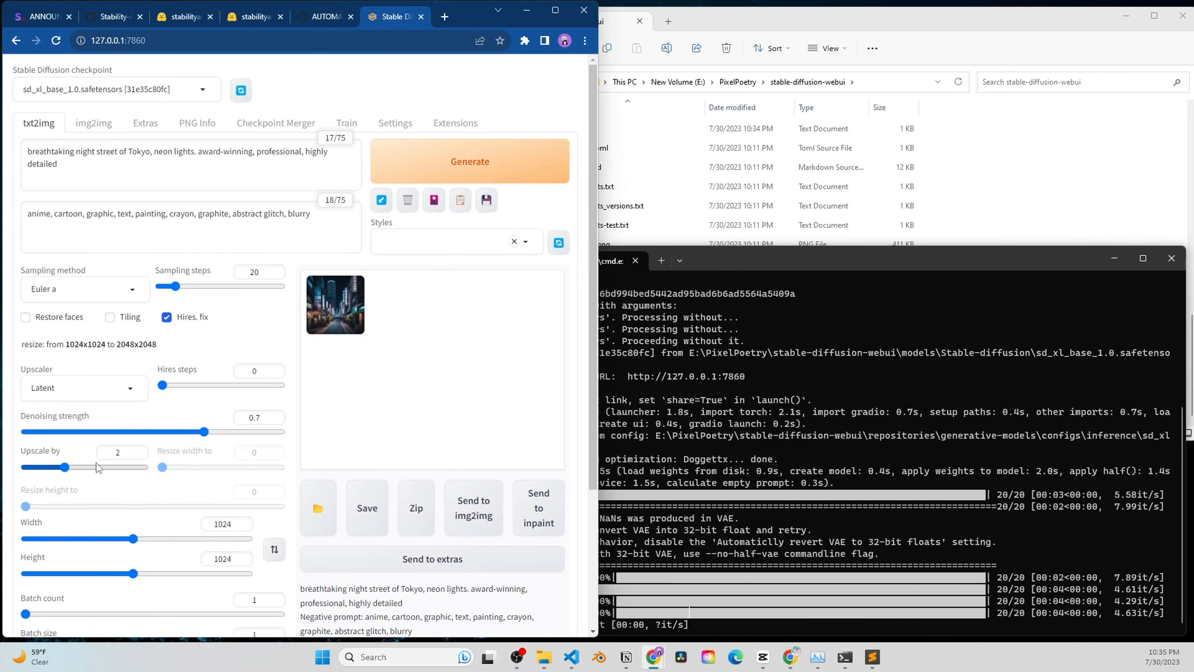
double_click(121, 347)
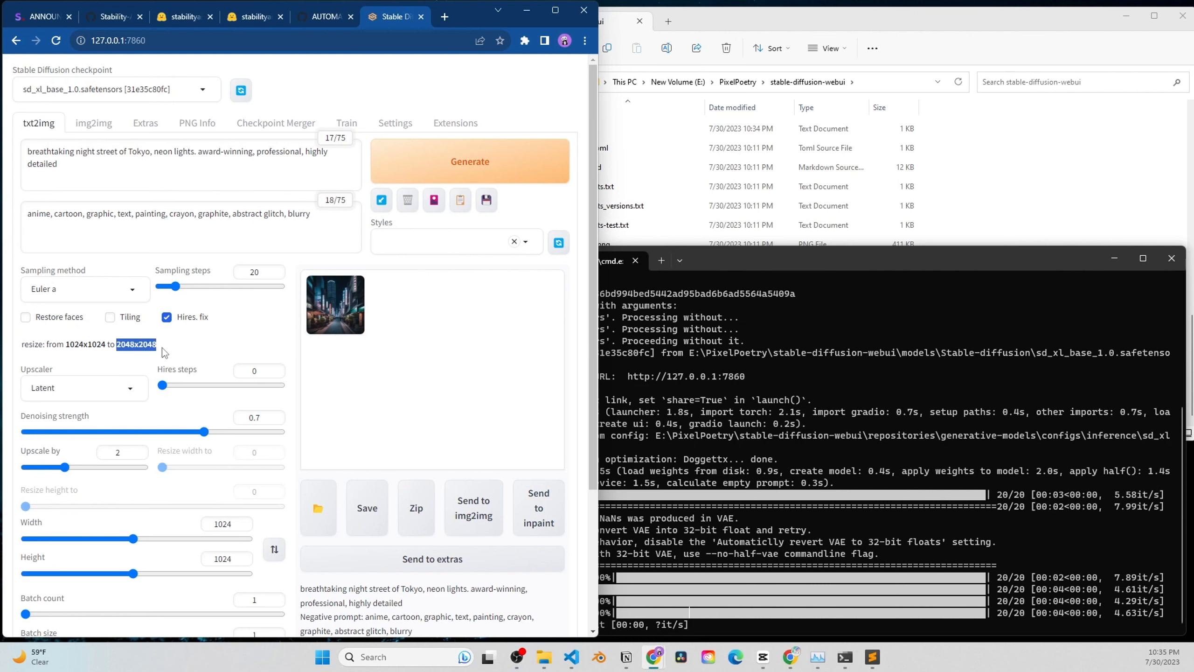
left_click(453, 172)
Monitor the generation through Task Manager's GPU performance page and the progress in the command window
mouse_move(817, 657)
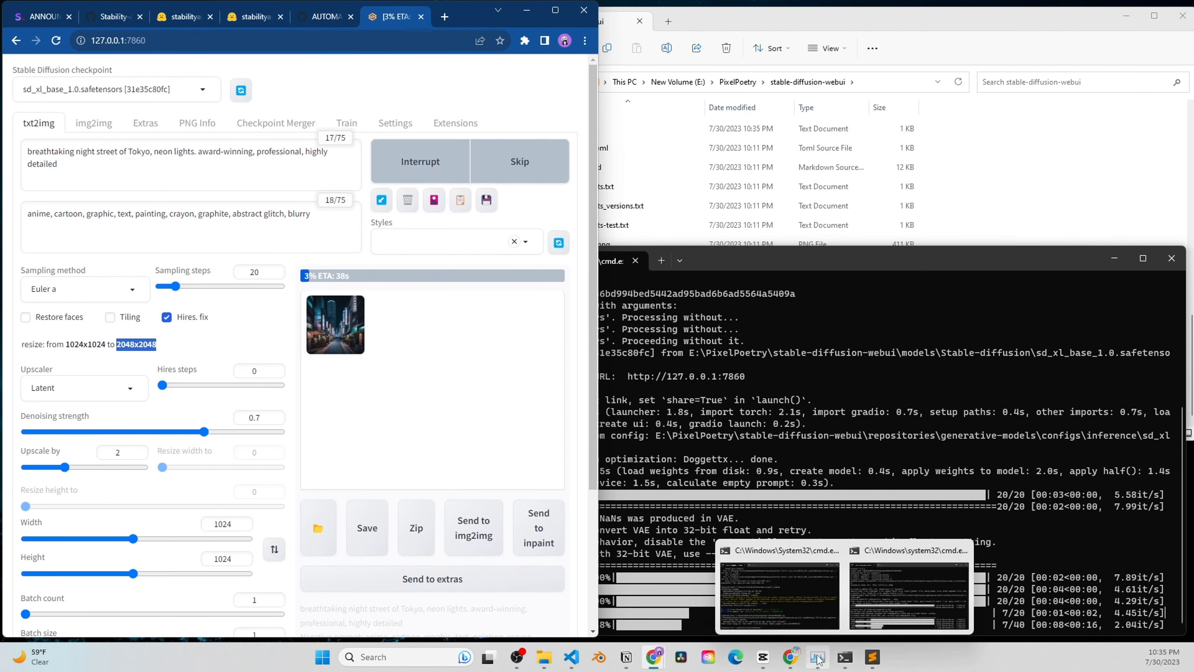
left_click(819, 626)
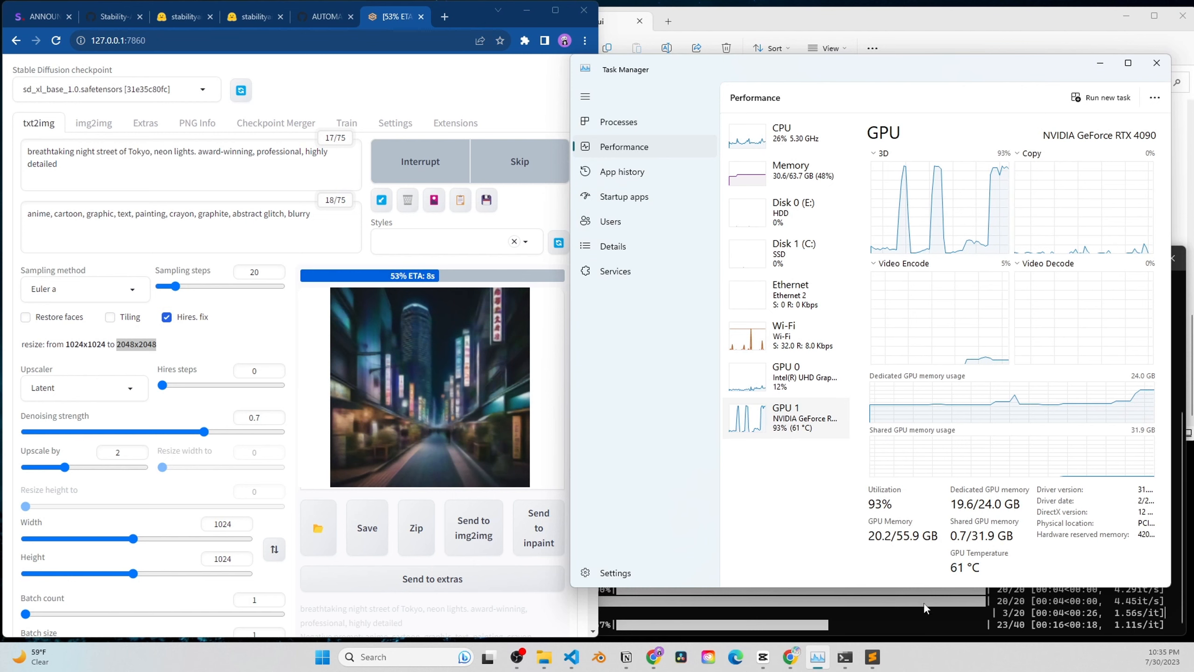
left_click(996, 608)
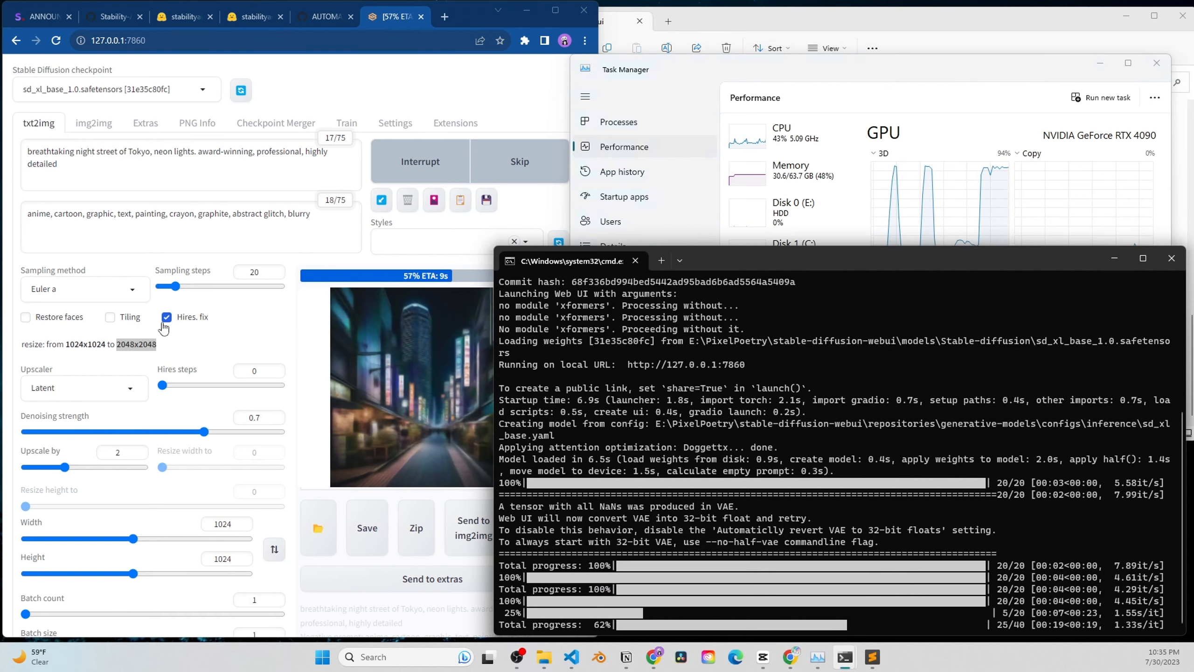
left_click(781, 73)
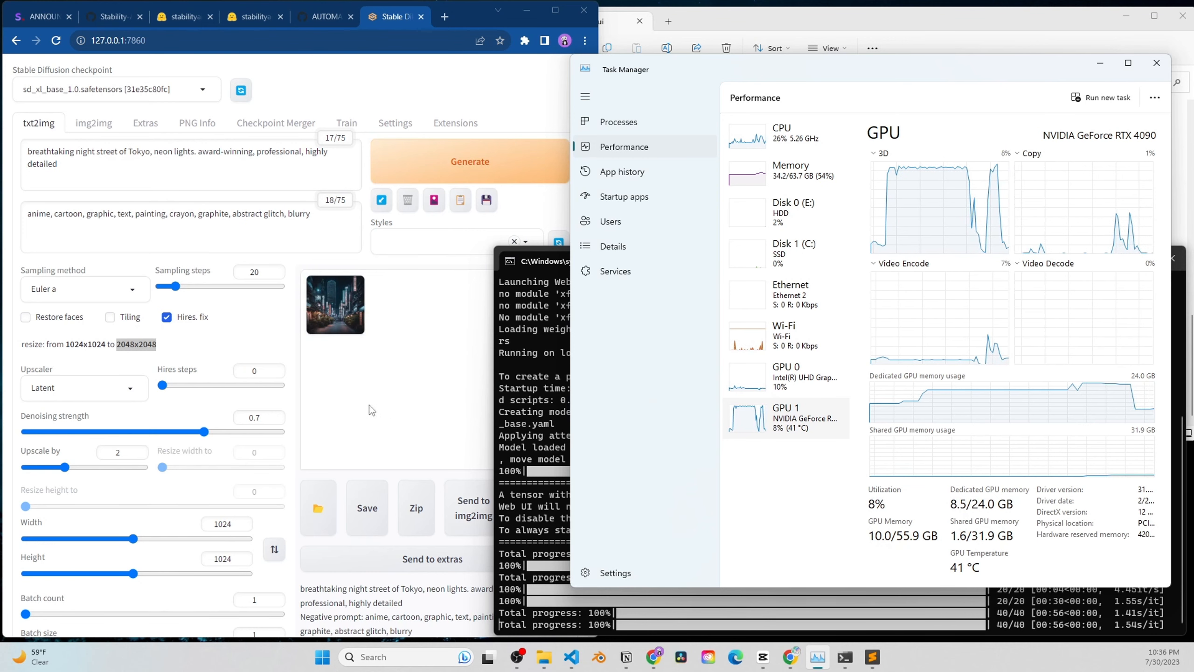
Back in the web UI, open the upscaled image, view it enlarged, and close the enlarged view
left_click(334, 320)
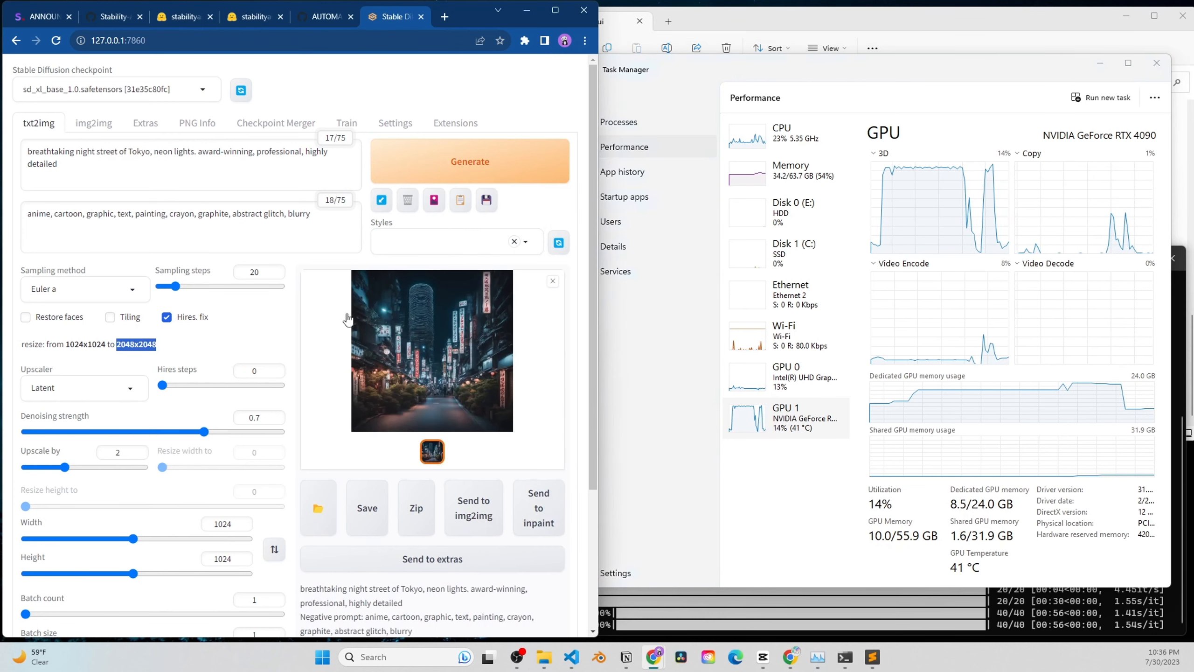
left_click(424, 349)
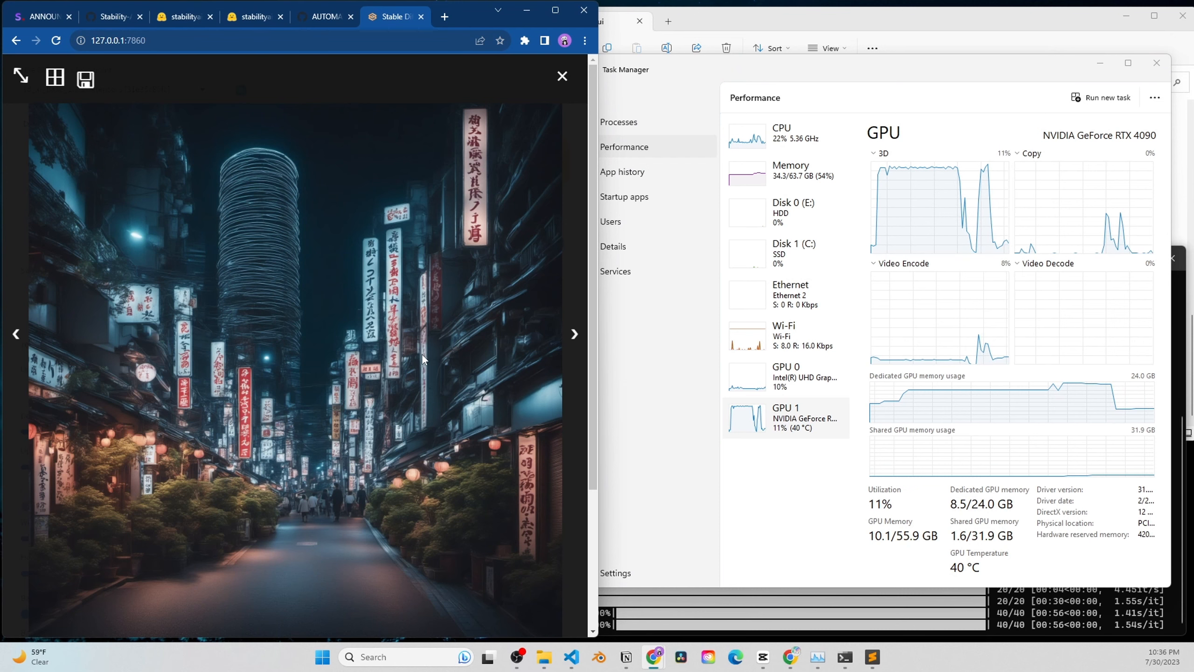
left_click(561, 75)
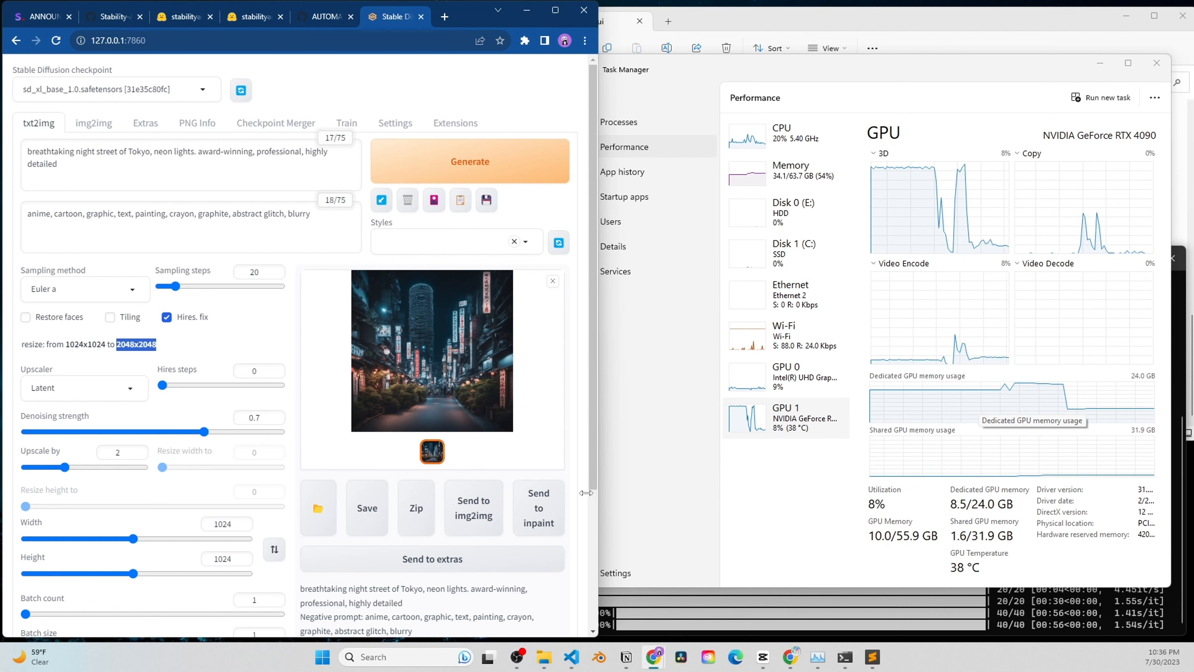
Show the stable-diffusion-webui folder in File Explorer and bring webui-user.bat in Sublime Text into view over it
key("alt+Tab")
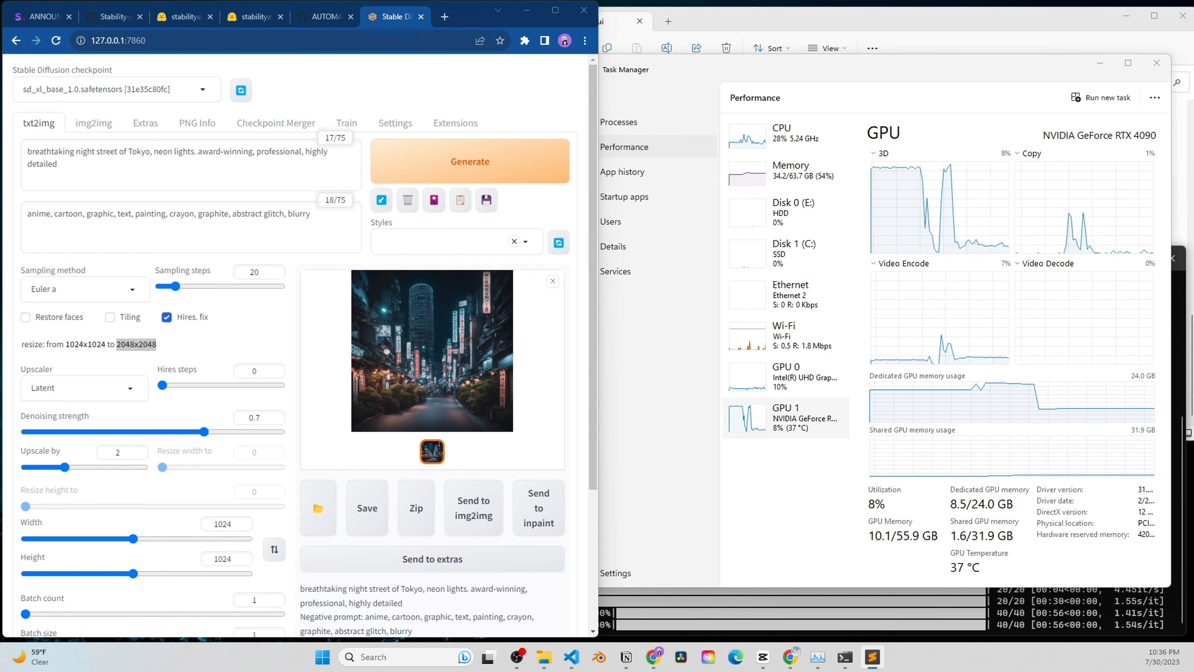
mouse_move(544, 657)
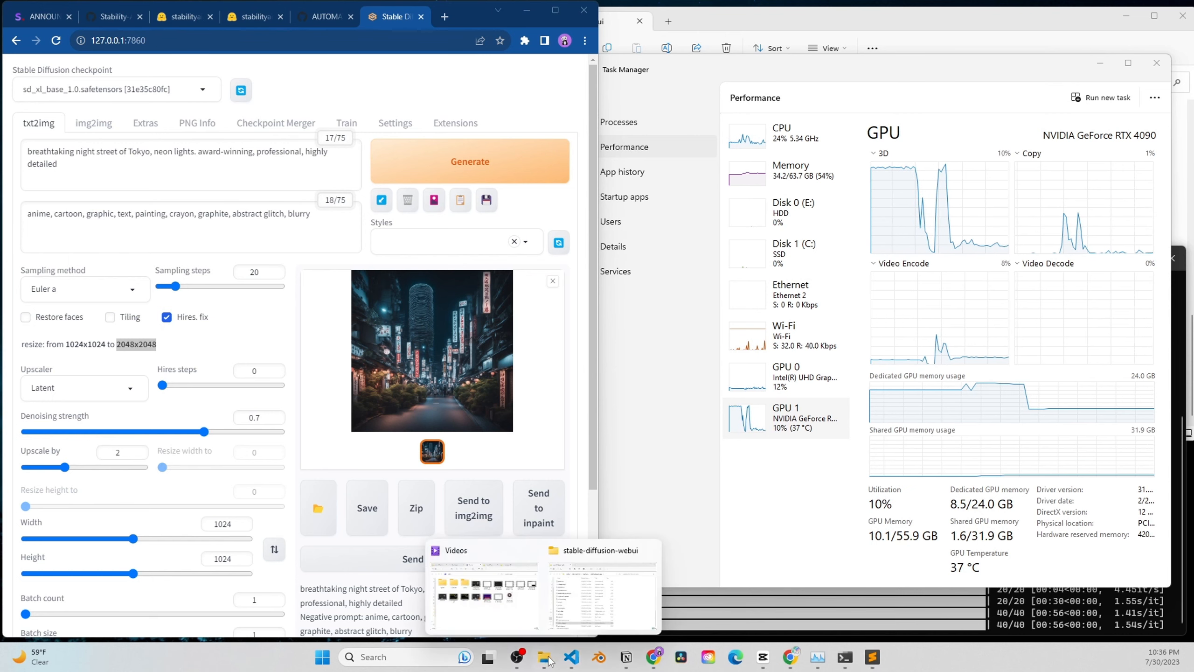
left_click(616, 617)
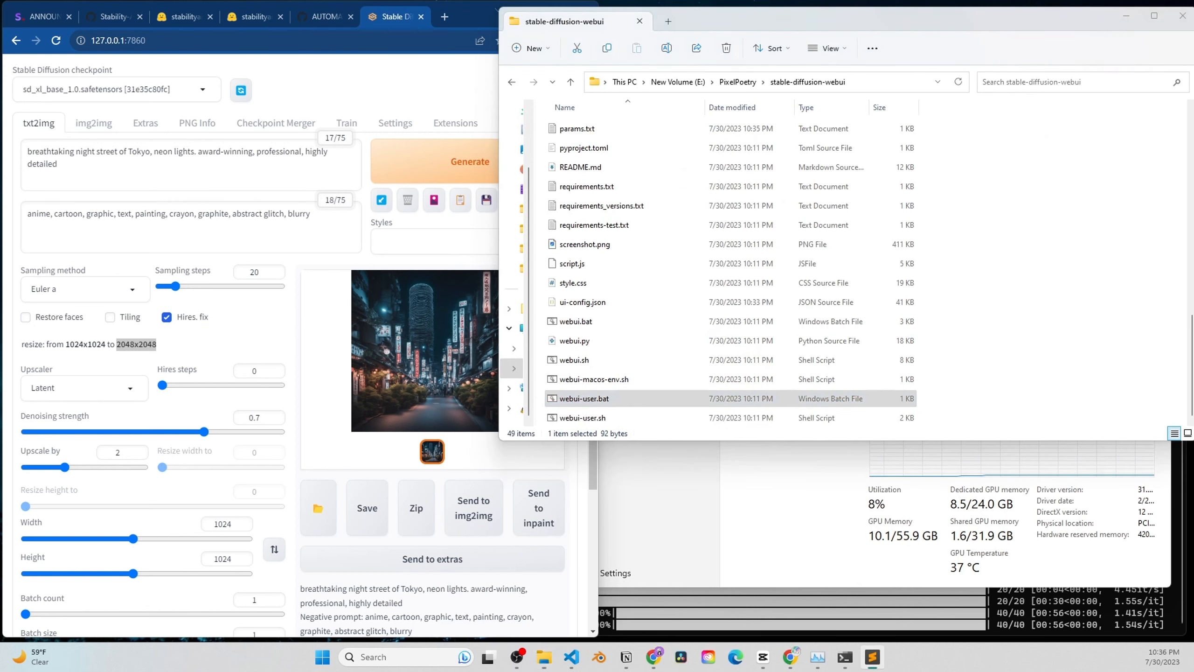
left_click_drag(0, 82, 619, 92)
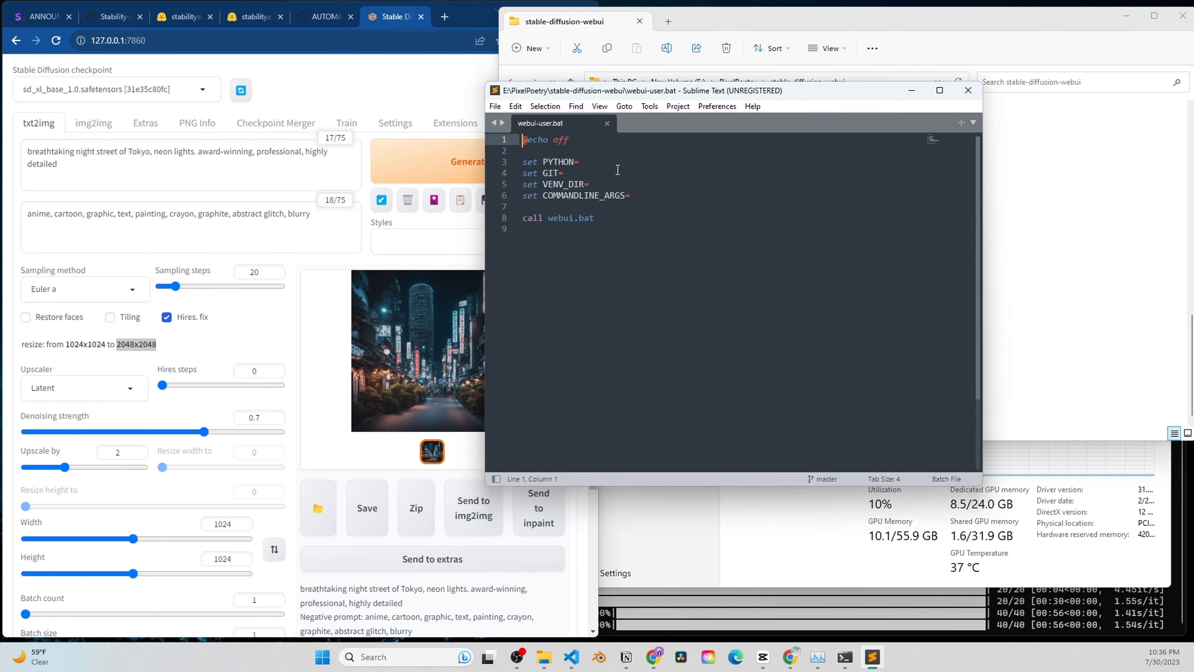
Set COMMANDLINE_ARGS in webui-user.bat to "--xformers --theme=dark" and save the file
left_click(676, 195)
type("--xformers --theme=dark")
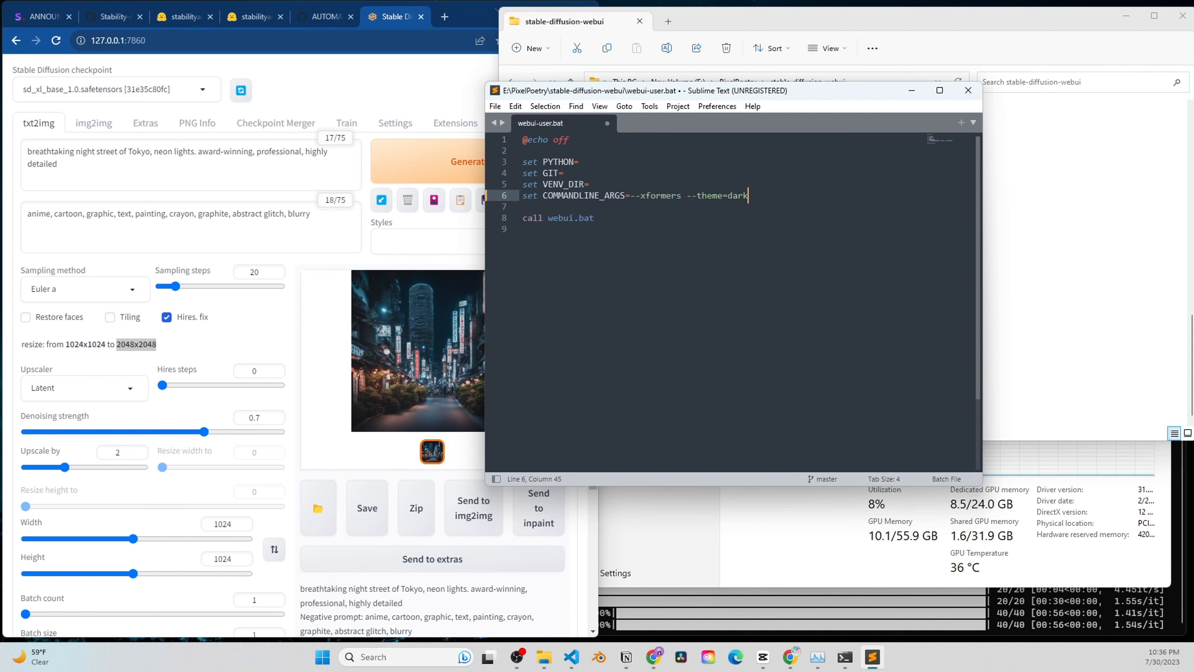
left_click_drag(681, 198, 634, 195)
left_click_drag(753, 194, 688, 197)
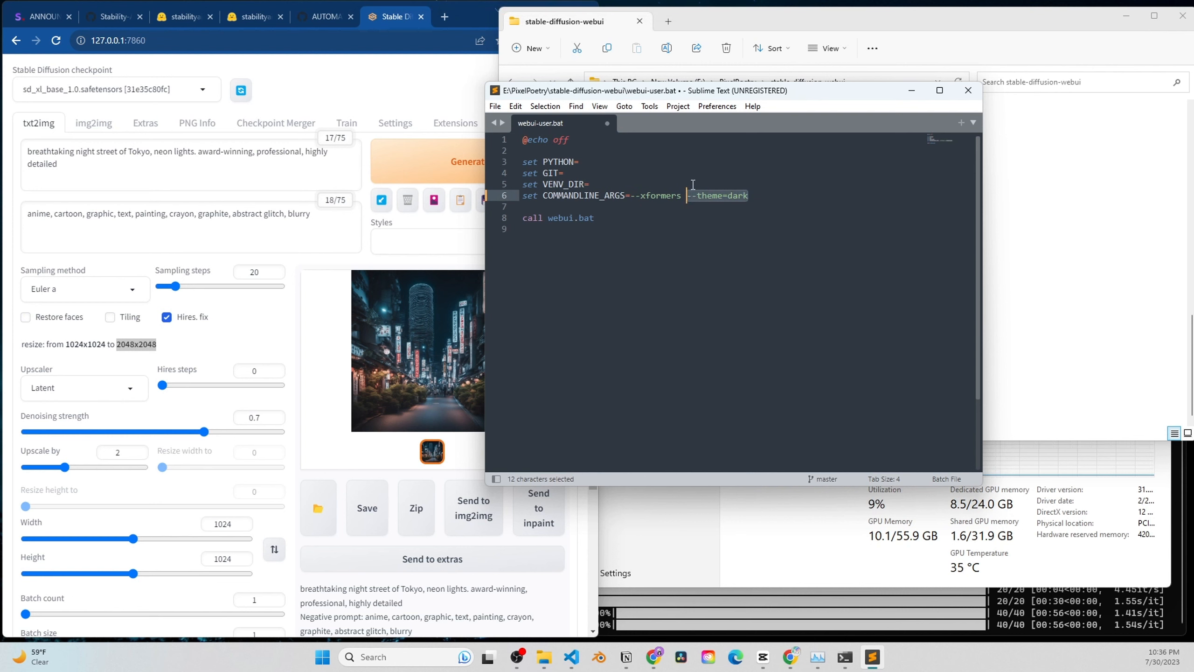
key("ctrl+s")
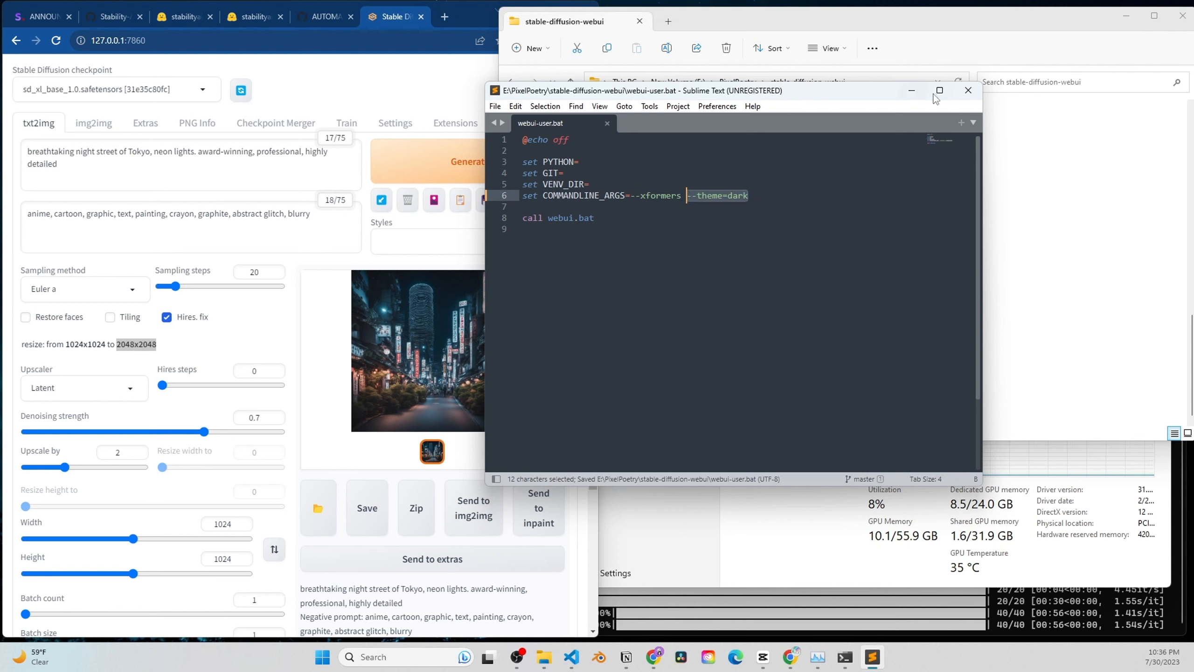
Close the editor and the running server window, restart with webui-user.bat, and examine the Python version requirement in its output
left_click(968, 91)
left_click(1030, 601)
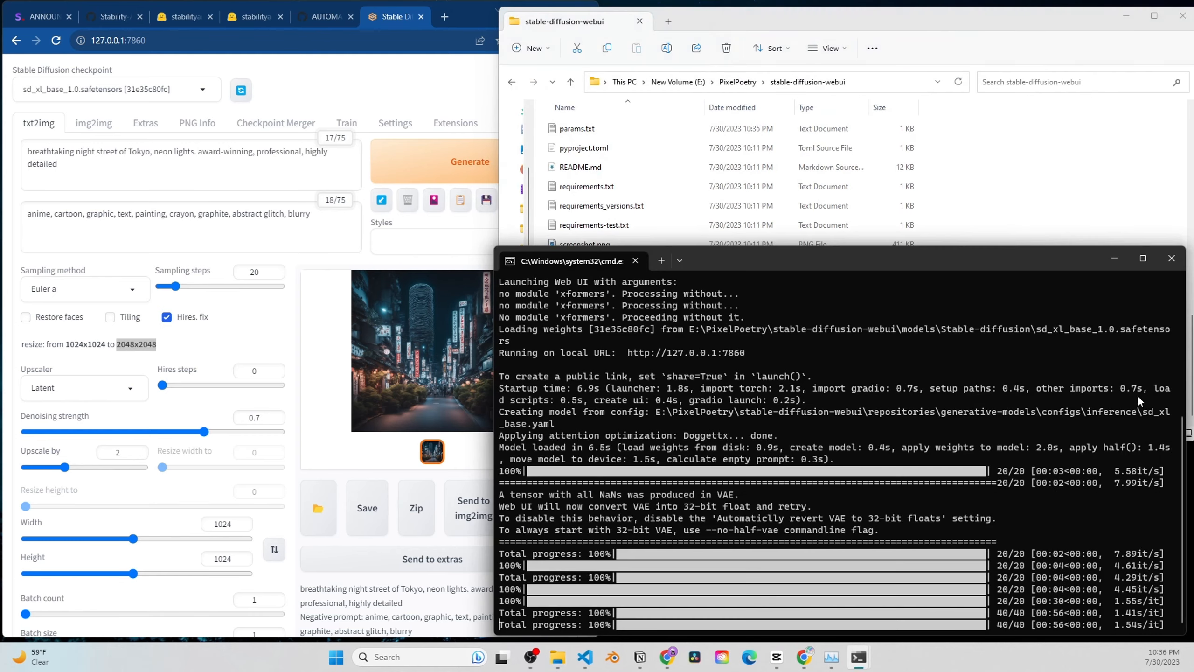
left_click(1171, 260)
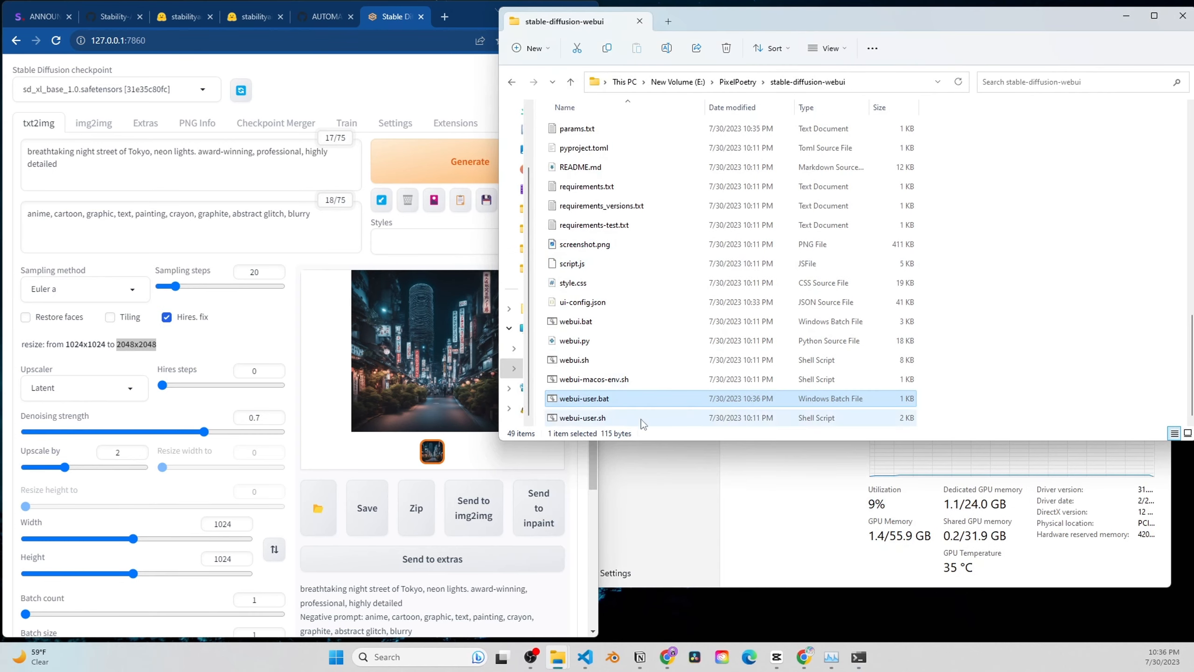
double_click(582, 402)
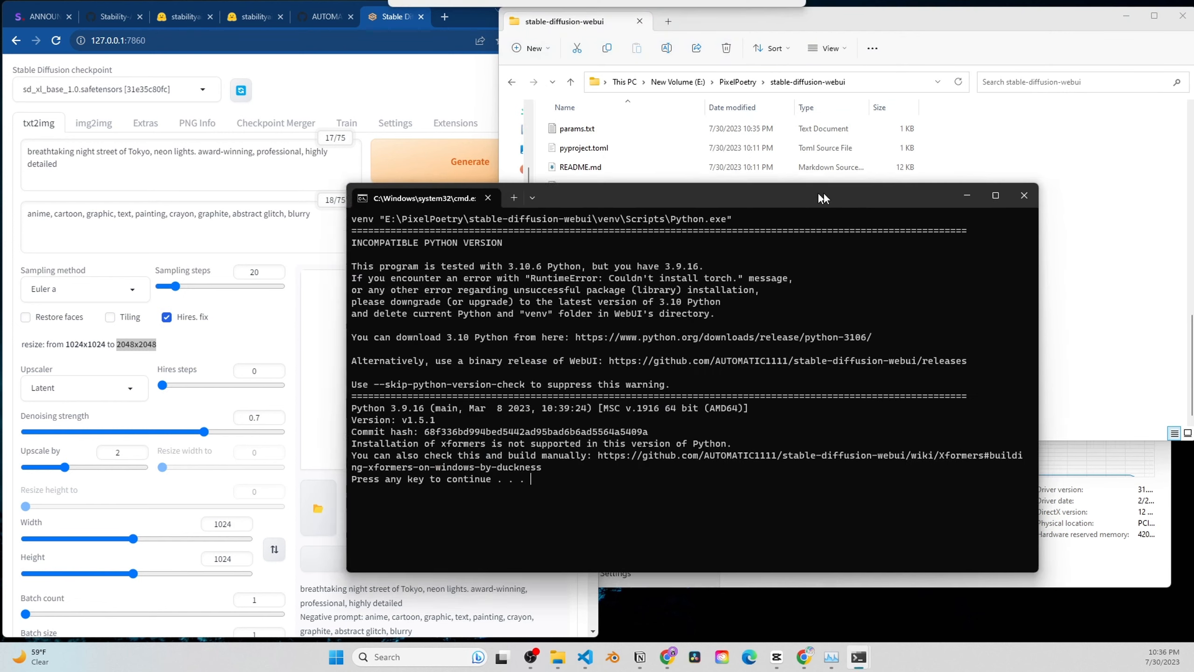
left_click_drag(823, 192, 951, 233)
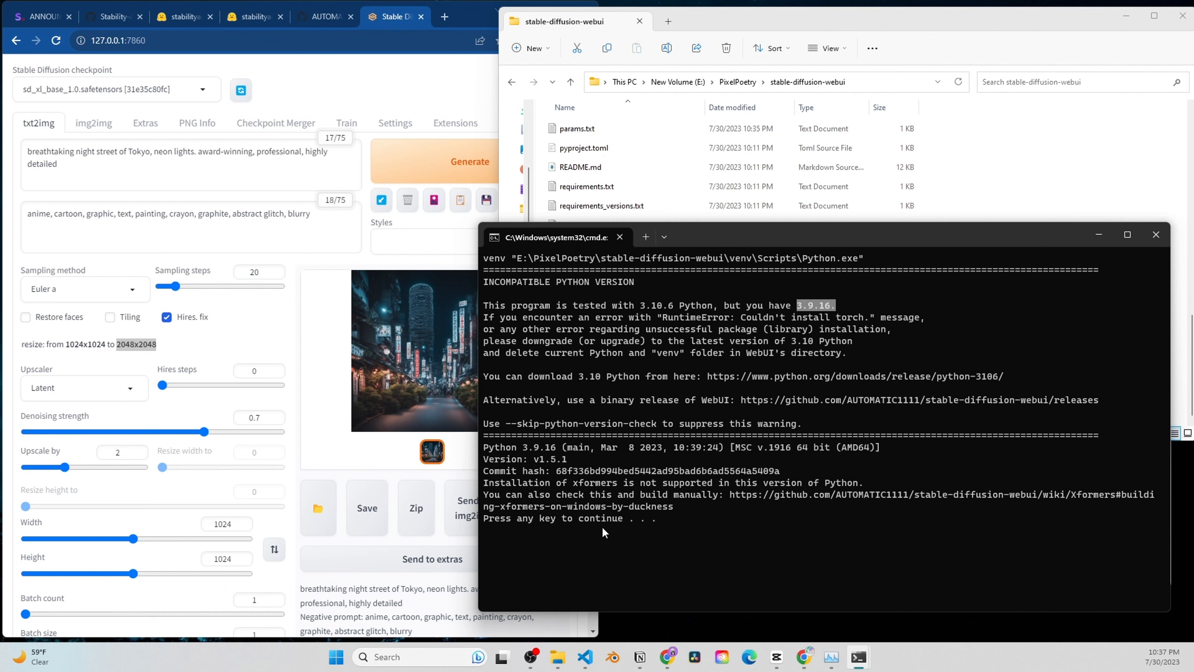
left_click_drag(636, 306, 644, 306)
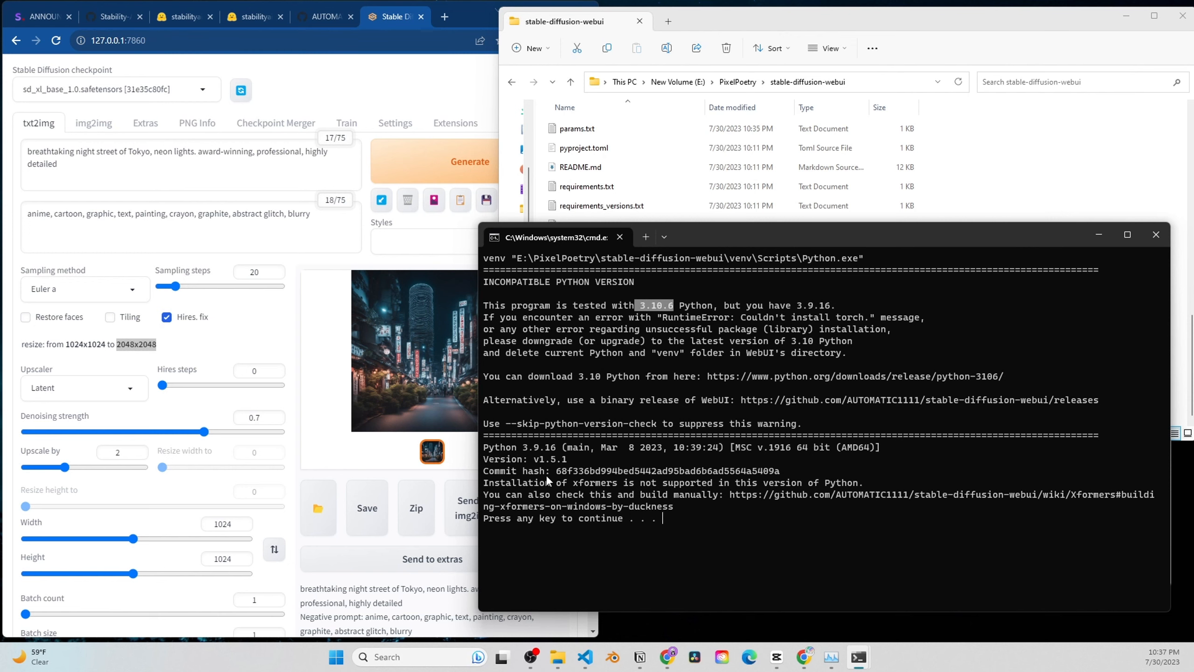
Open a command prompt in the stable-diffusion-webui folder and activate the virtual environment with "venv\Scripts\activate.bat"
left_click(877, 83)
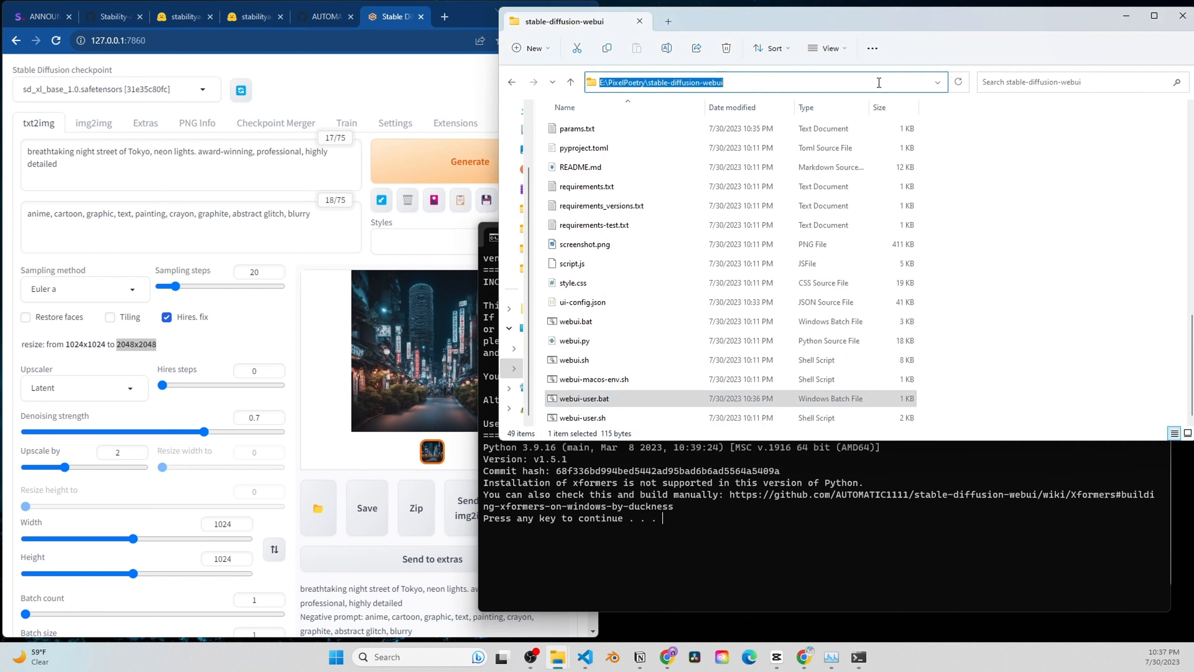
type("cmd")
key("Return")
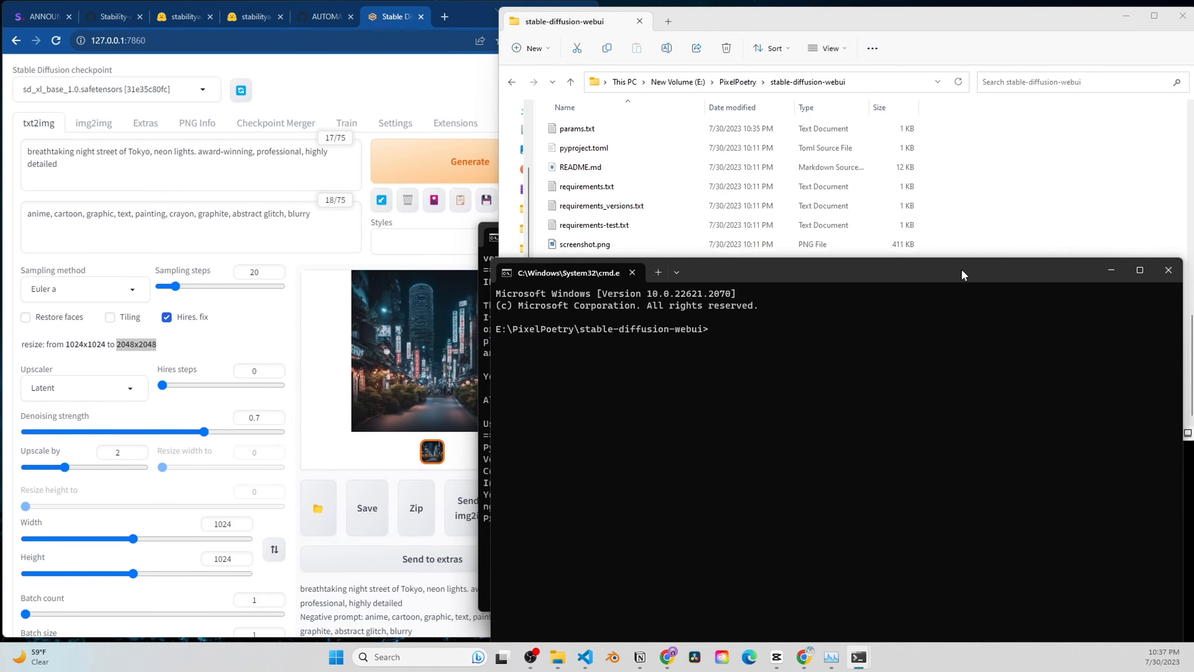
key("alt+Tab")
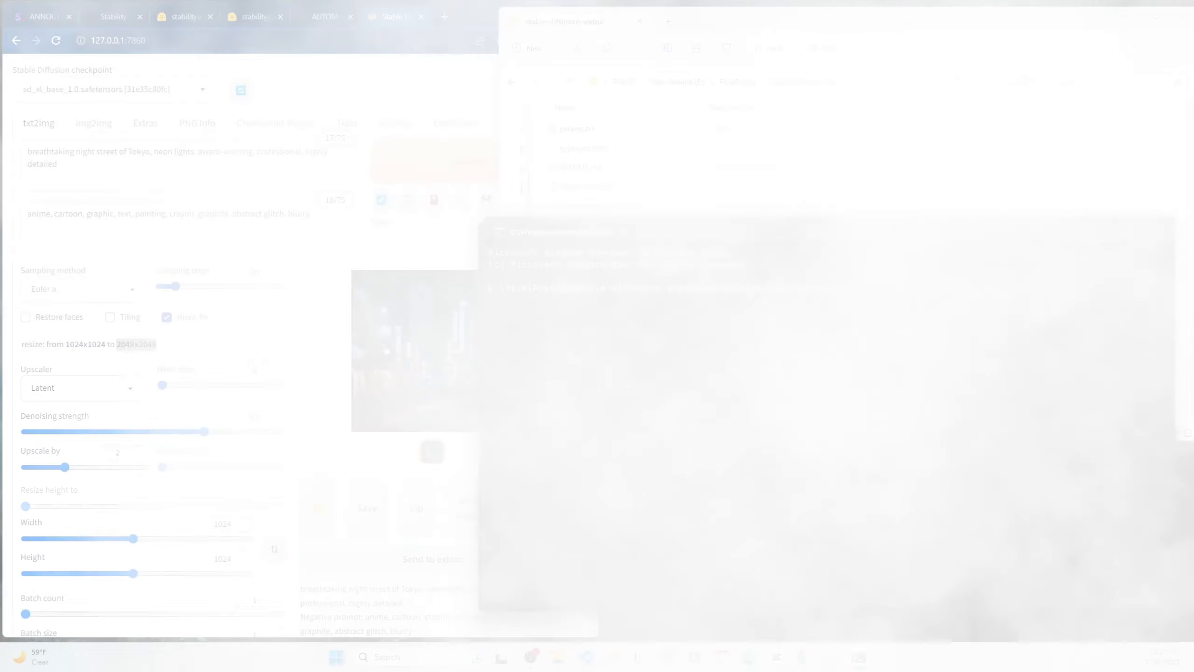
type("venv\\Scripts\\activate.bat")
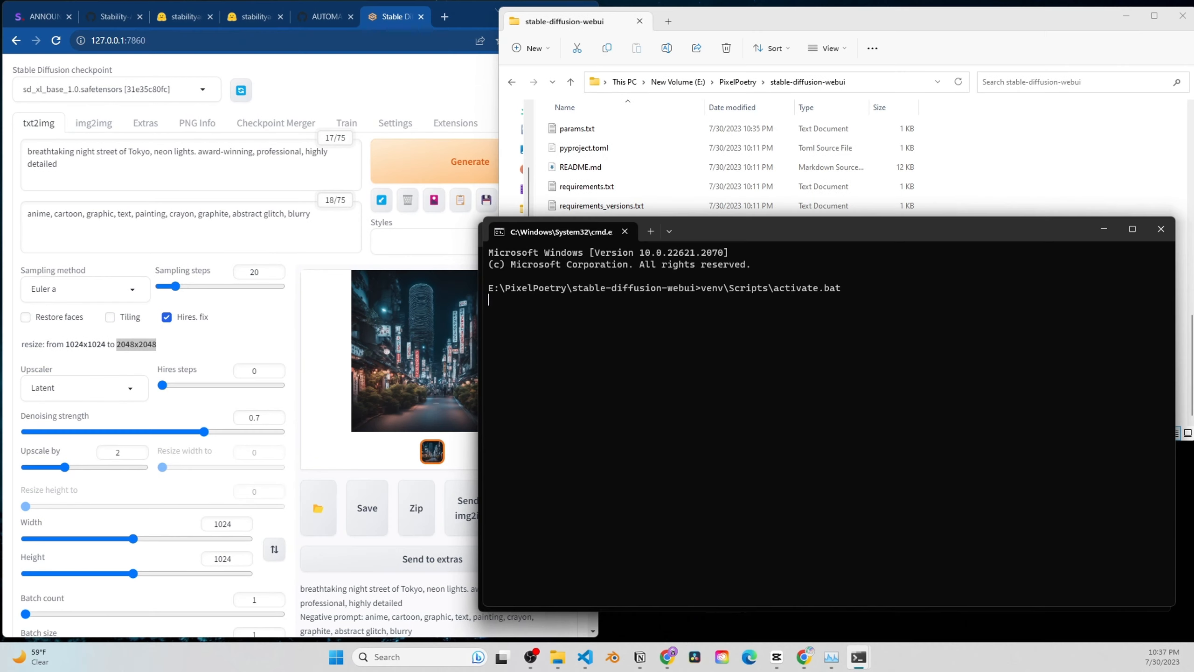
key("Return")
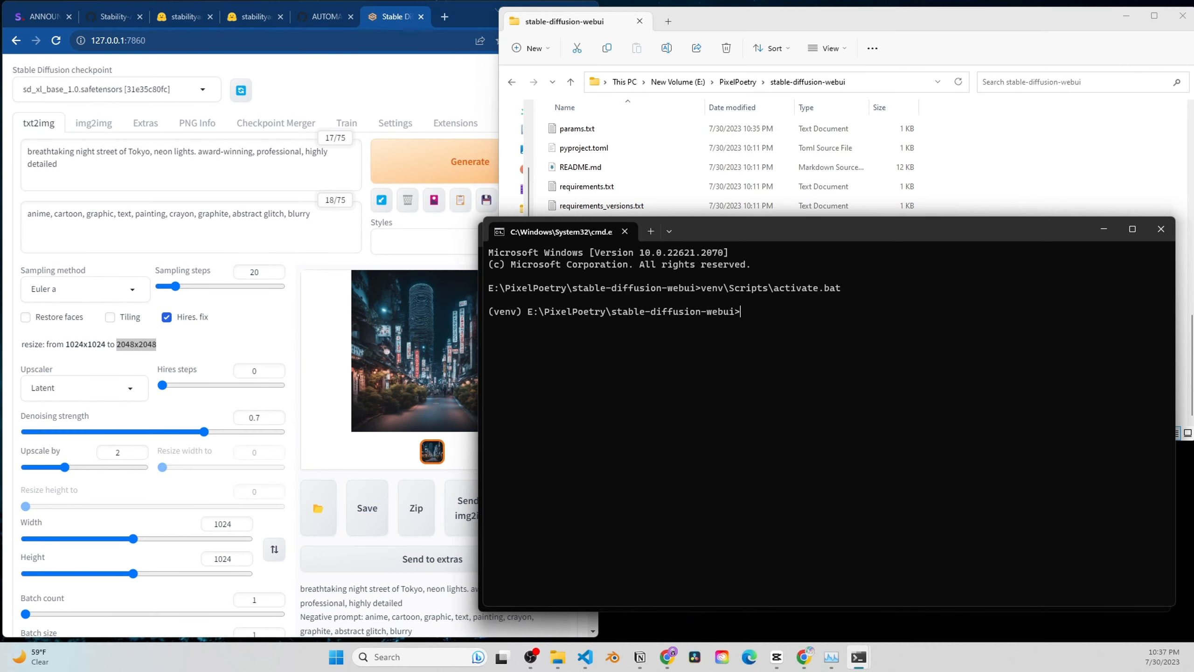
Install xformers in the virtual environment with "pip install xformers" and close that command prompt
type("pip install xformers")
key("Return")
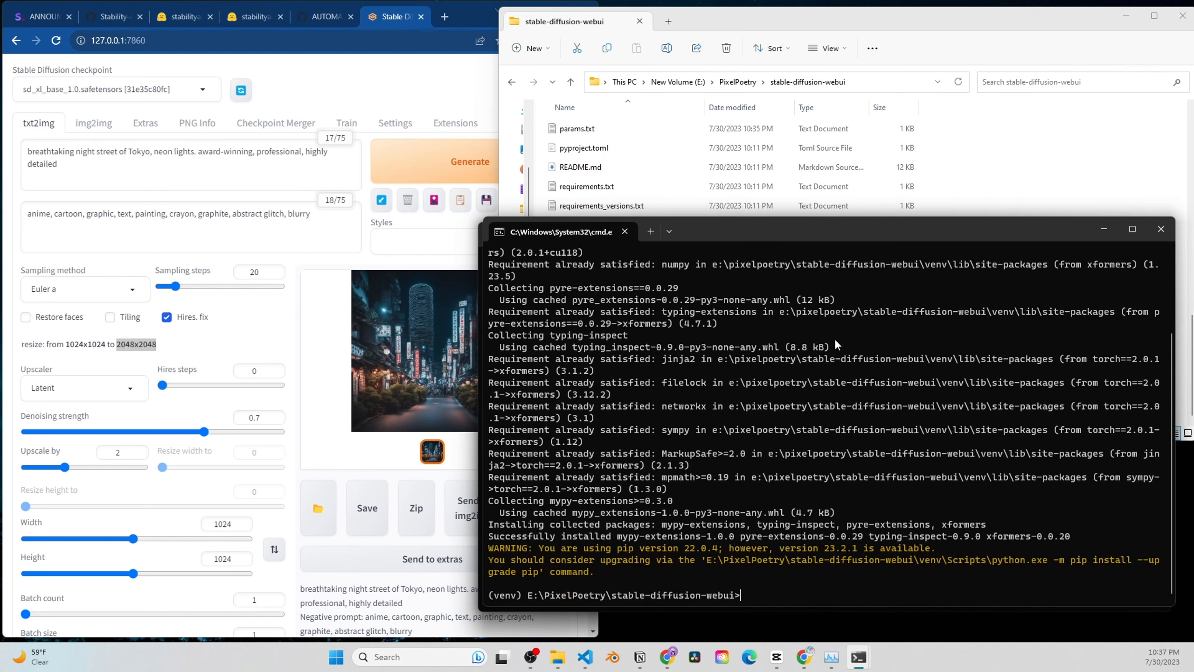
left_click(1161, 229)
Close the failed launch window, relaunch the server with webui-user.bat, and reload the web UI in the browser
left_click(911, 520)
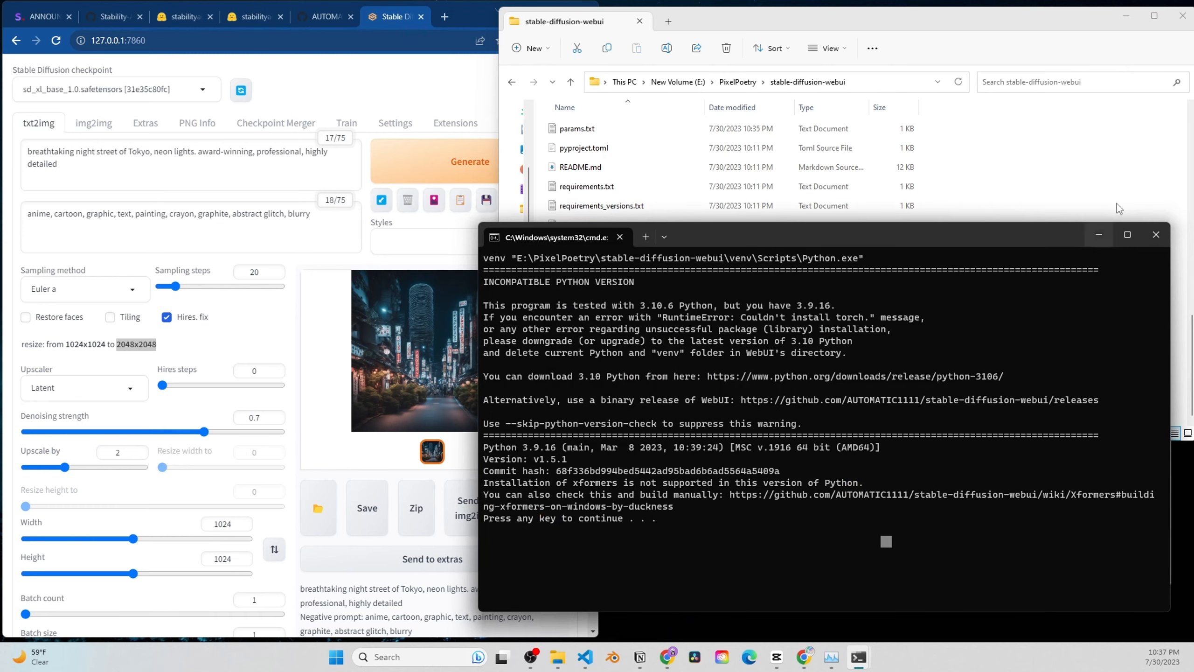
left_click(1156, 235)
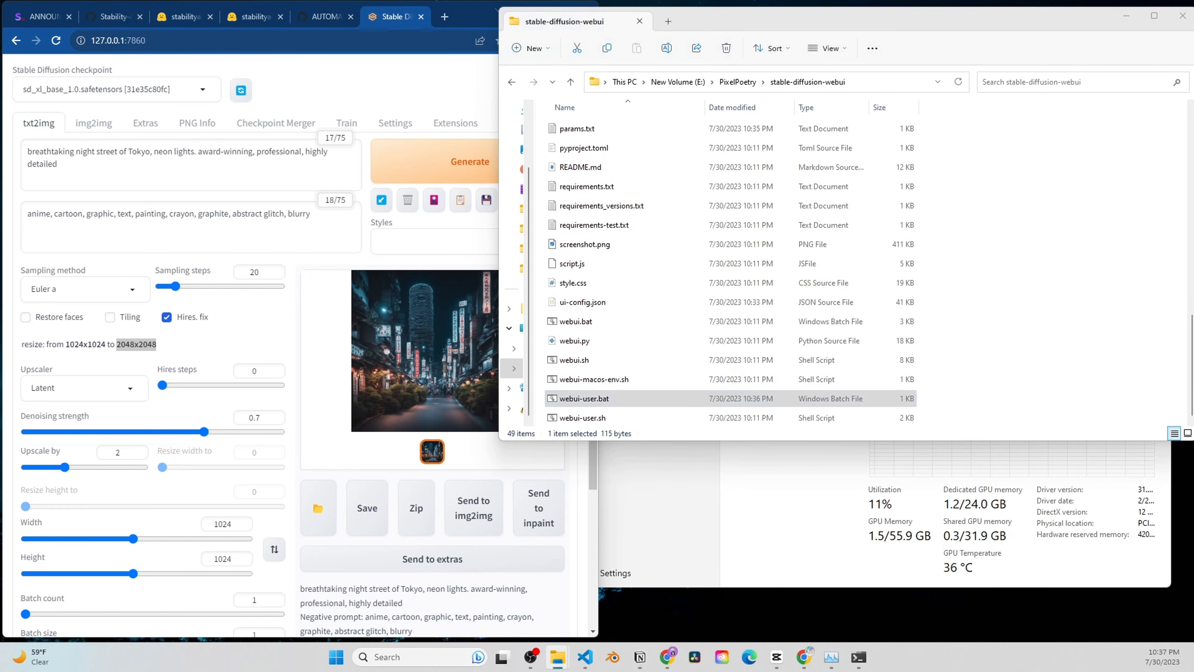
left_click_drag(572, 212, 814, 255)
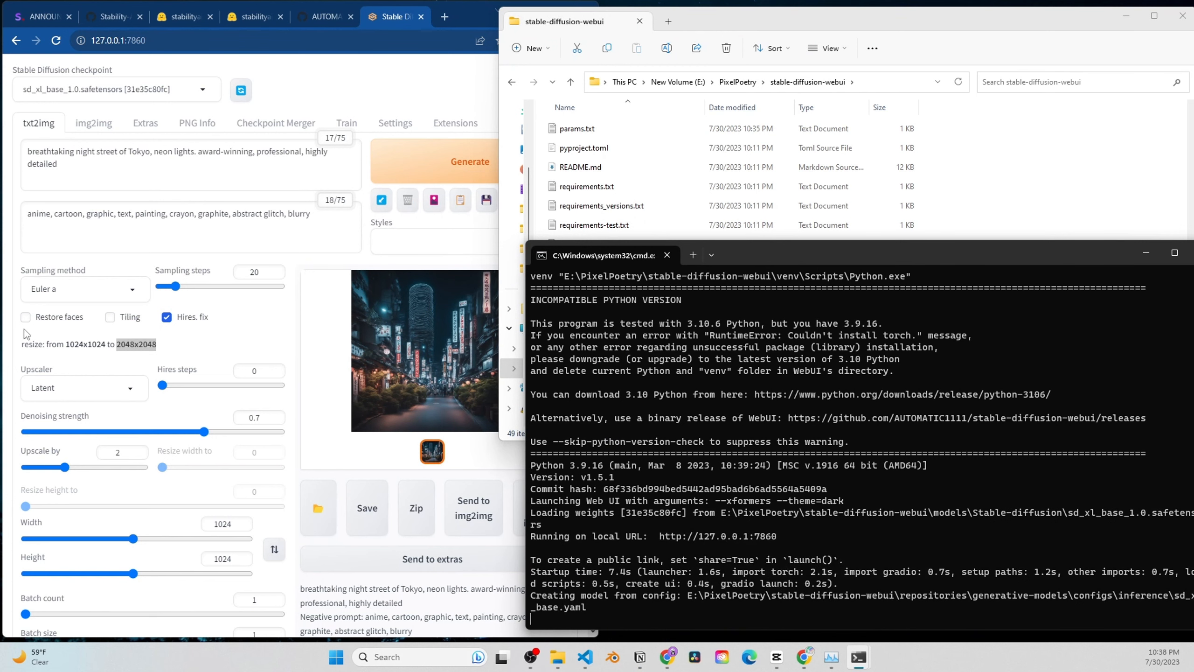
left_click(56, 42)
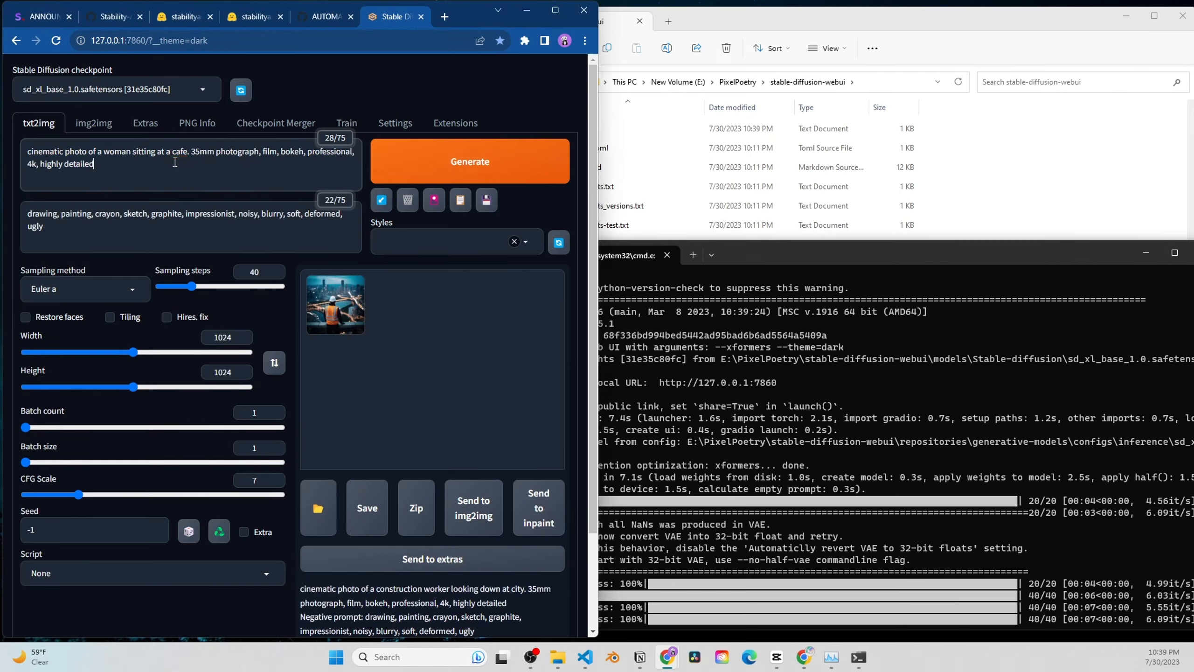
Generate the cinematic photo of a woman sitting at a cafe, view it enlarged, and close the enlarged view
left_click(423, 170)
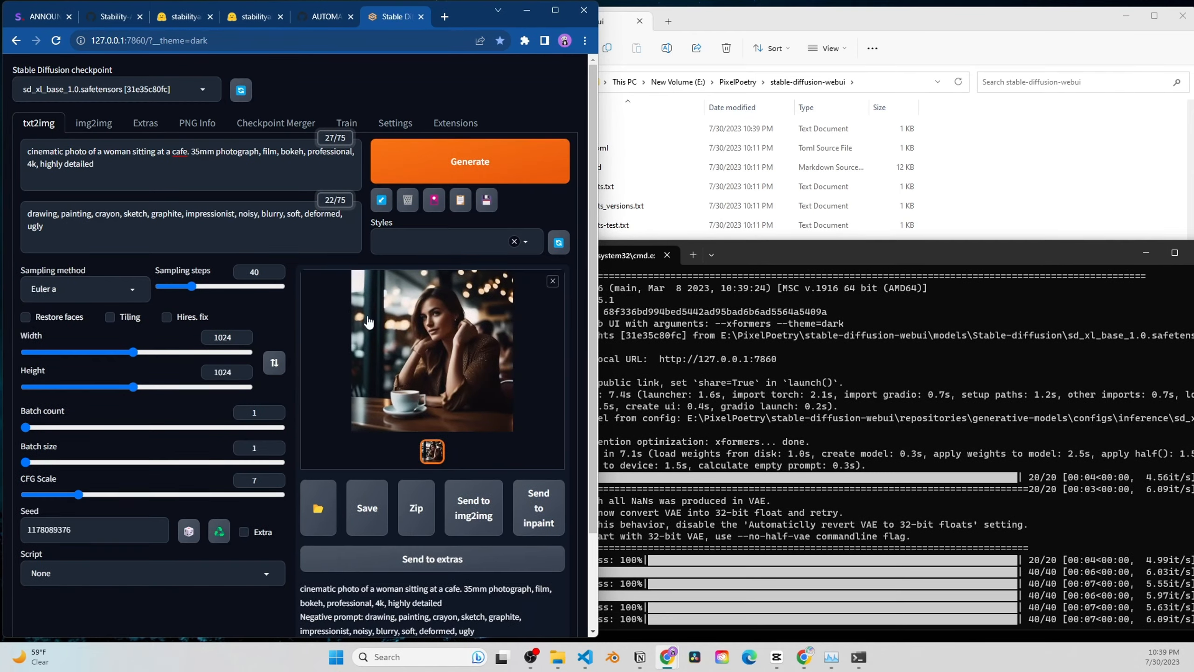
left_click(411, 320)
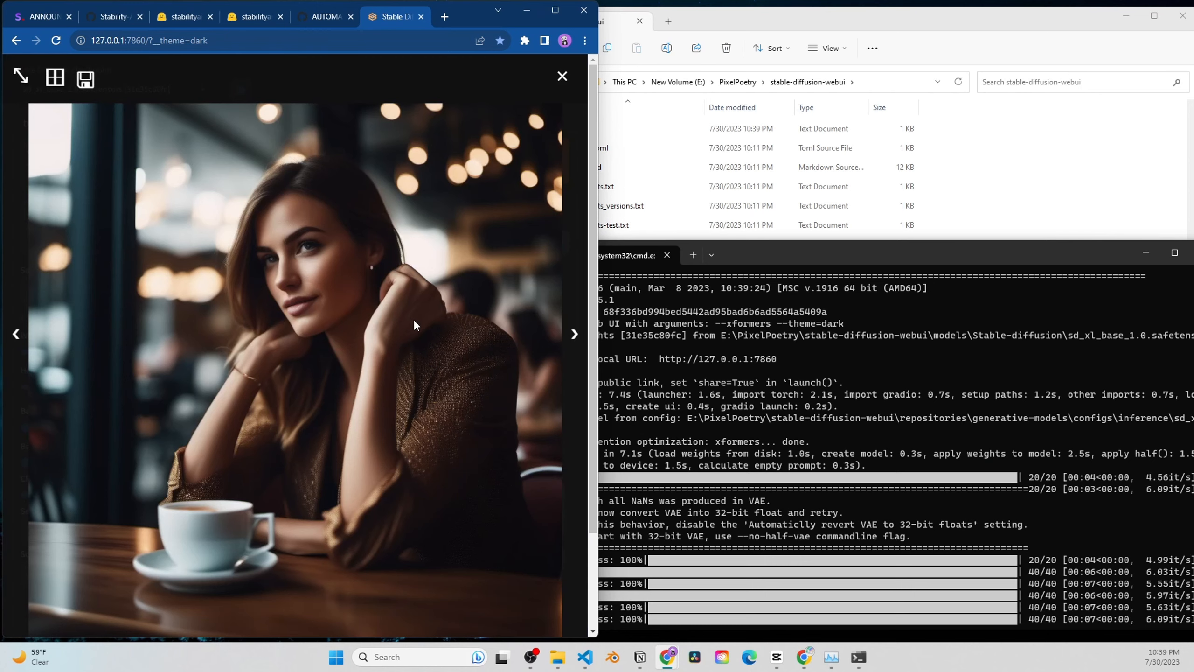
left_click(562, 76)
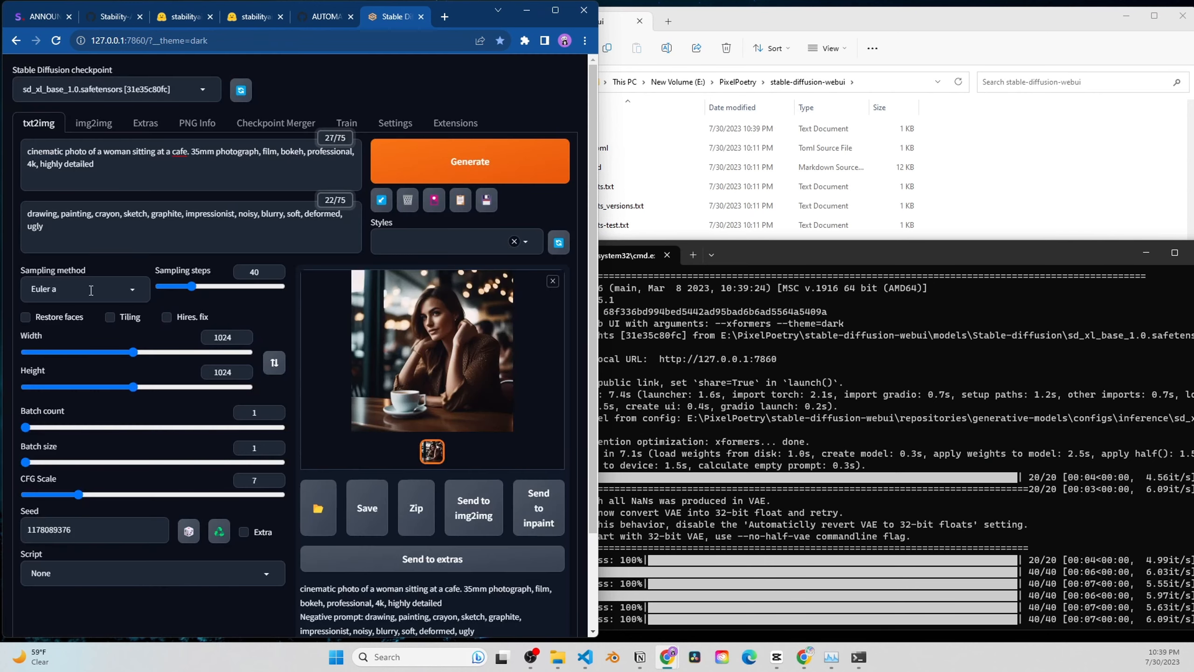
left_click(456, 174)
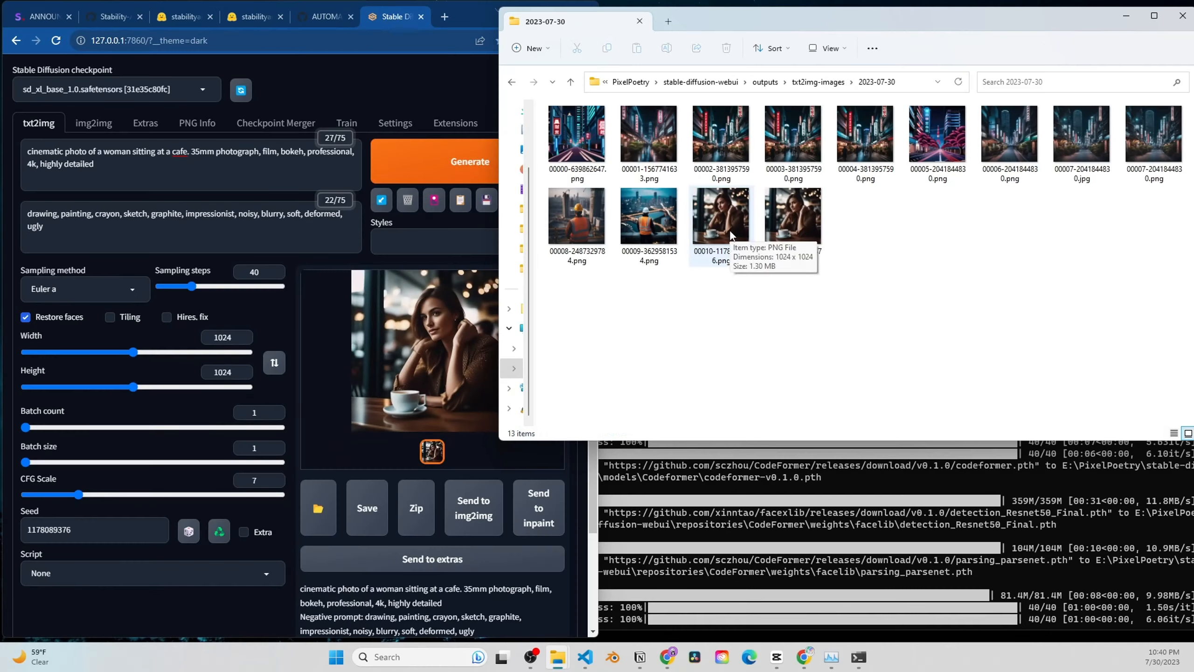
Open 00010-1178089376.png from the output folder and compare the woman's face with the adjacent face-restored version, switching back and forth
double_click(729, 233)
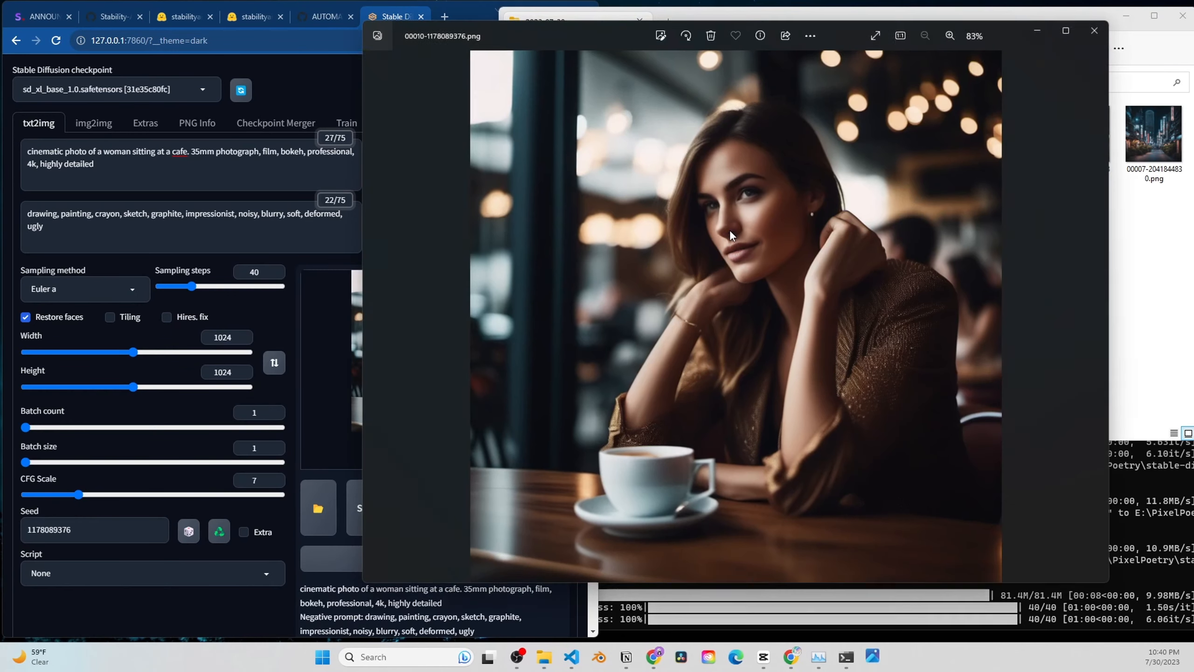
key("Left")
key("Right")
key("Left")
key("Right")
key("Left")
key("Right")
key("Left")
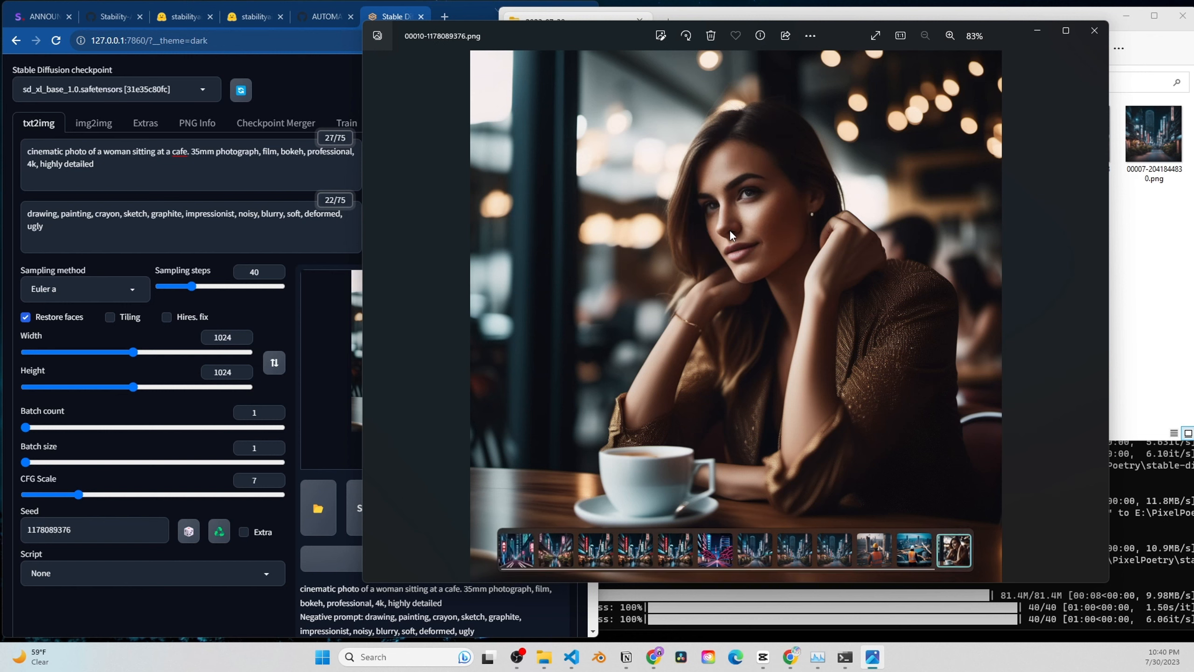
key("Right")
key("Left")
key("Right")
key("Left")
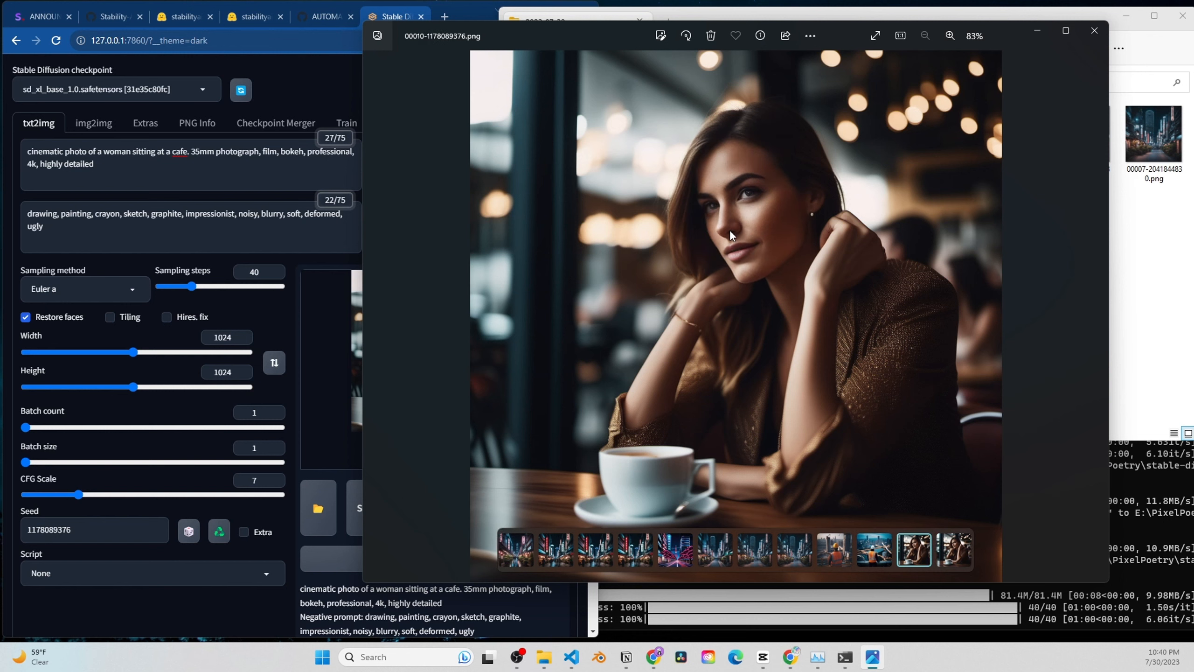
key("Right")
key("Left")
key("Right")
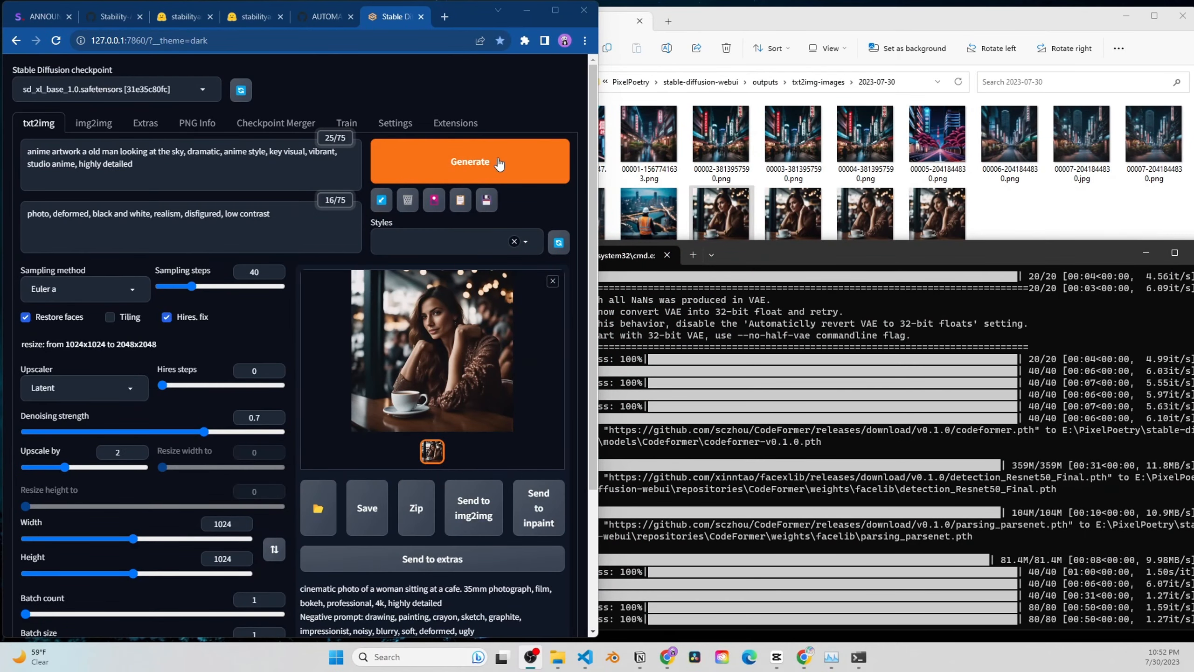
Generate the anime artwork of an old man looking at the sky, view it enlarged, and close the enlarged view
left_click(499, 163)
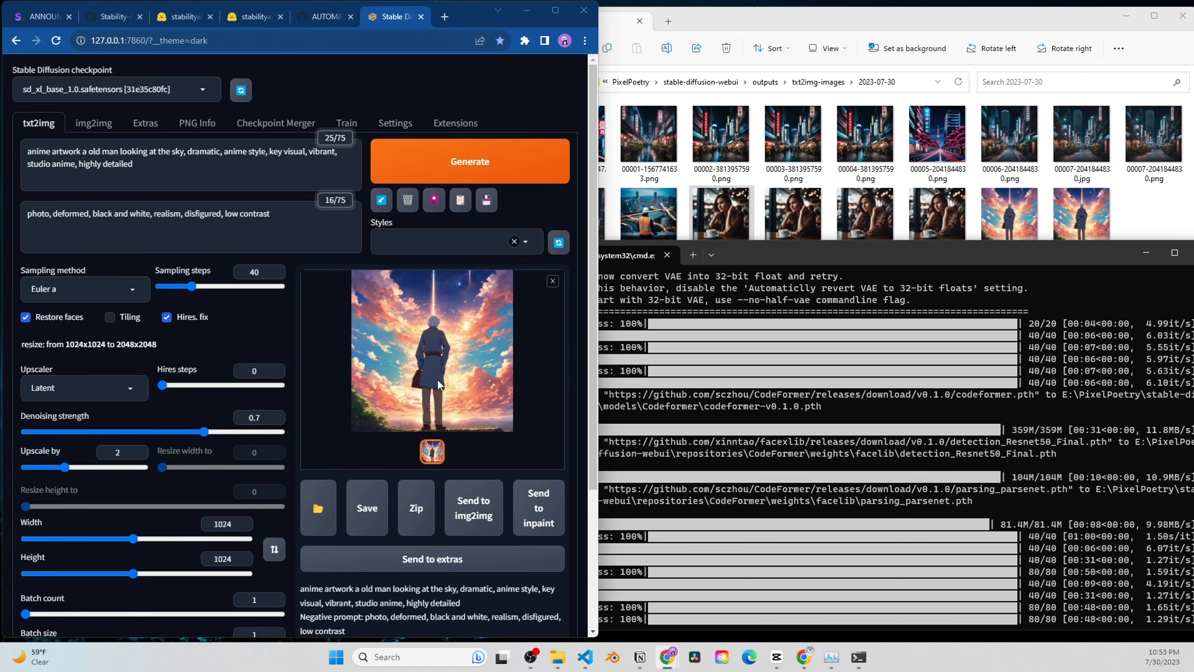
left_click(437, 380)
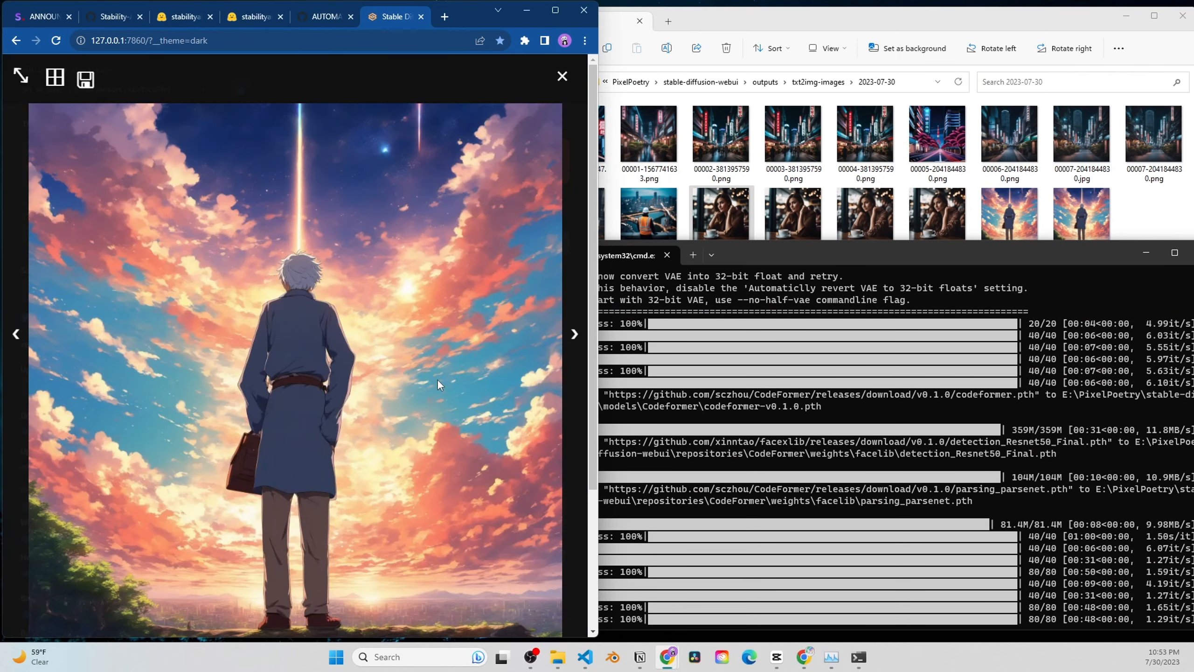
left_click(562, 76)
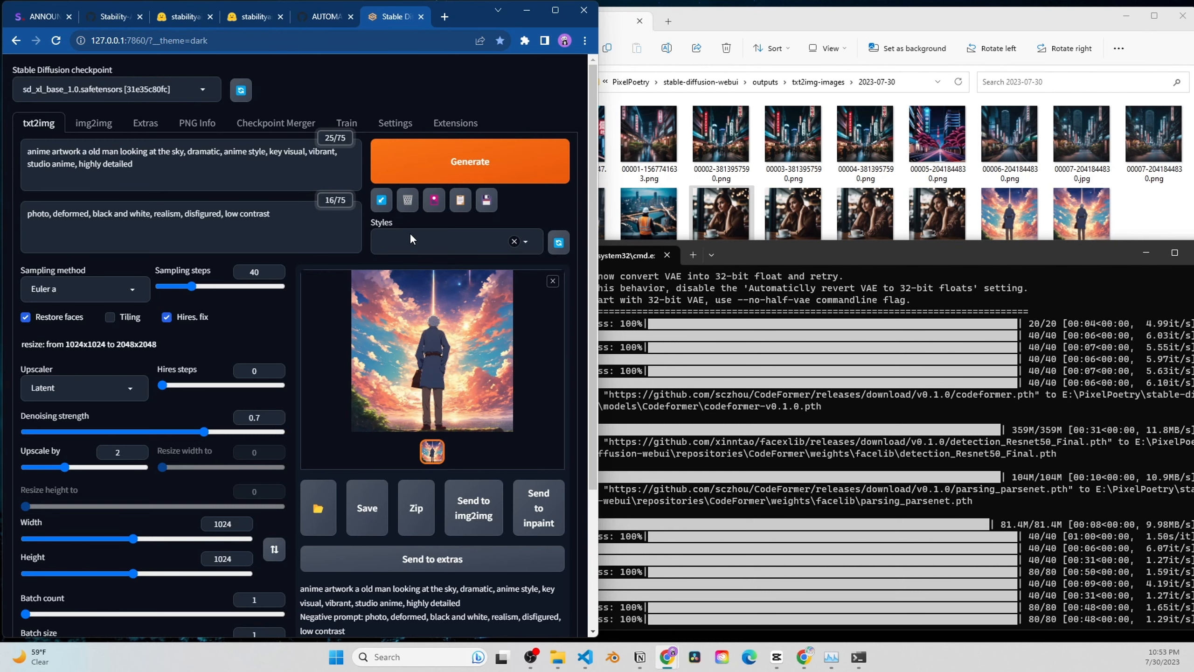
Maximize the browser window and select the X/Y/Z plot script for txt2img
left_click(555, 10)
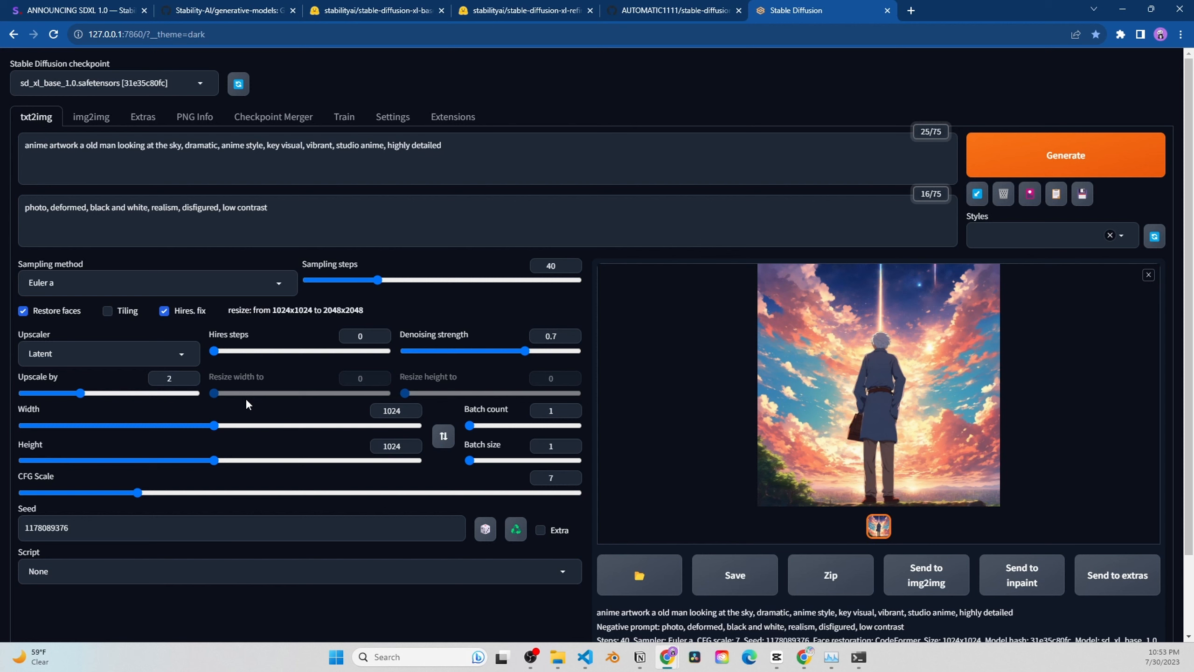
left_click(149, 570)
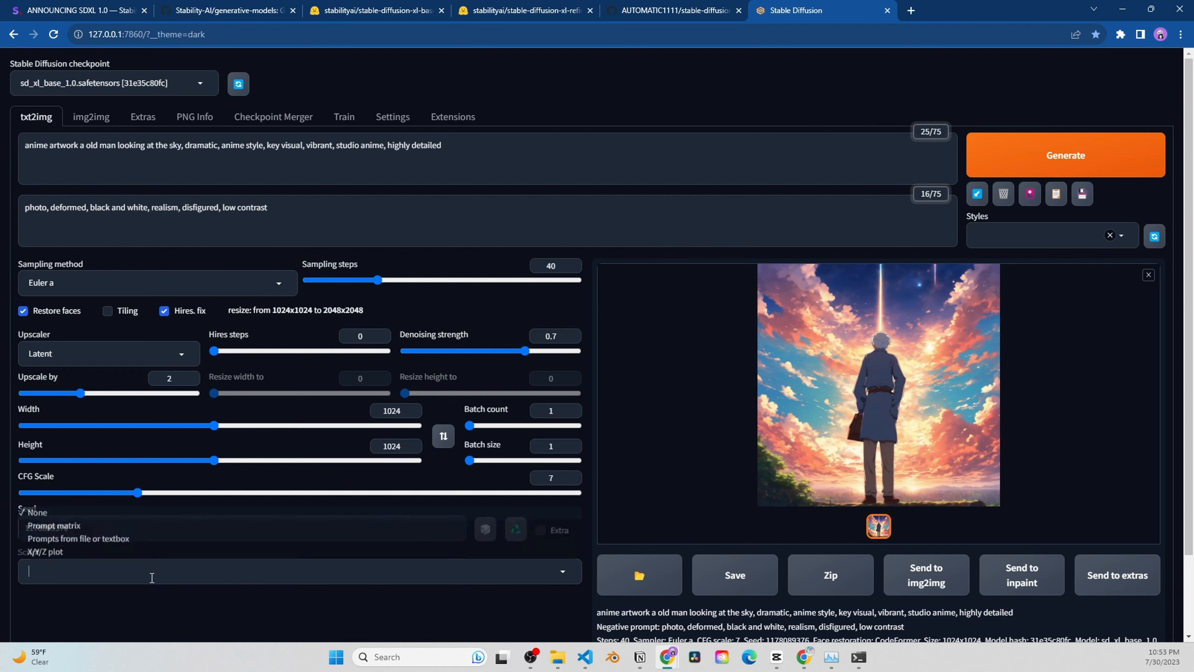
left_click(140, 555)
Set the plot's X type to Sampler with the values Euler a, DPM++ SDE and DPM++ 2M SDE Karras
scroll(155, 512, "down", 4)
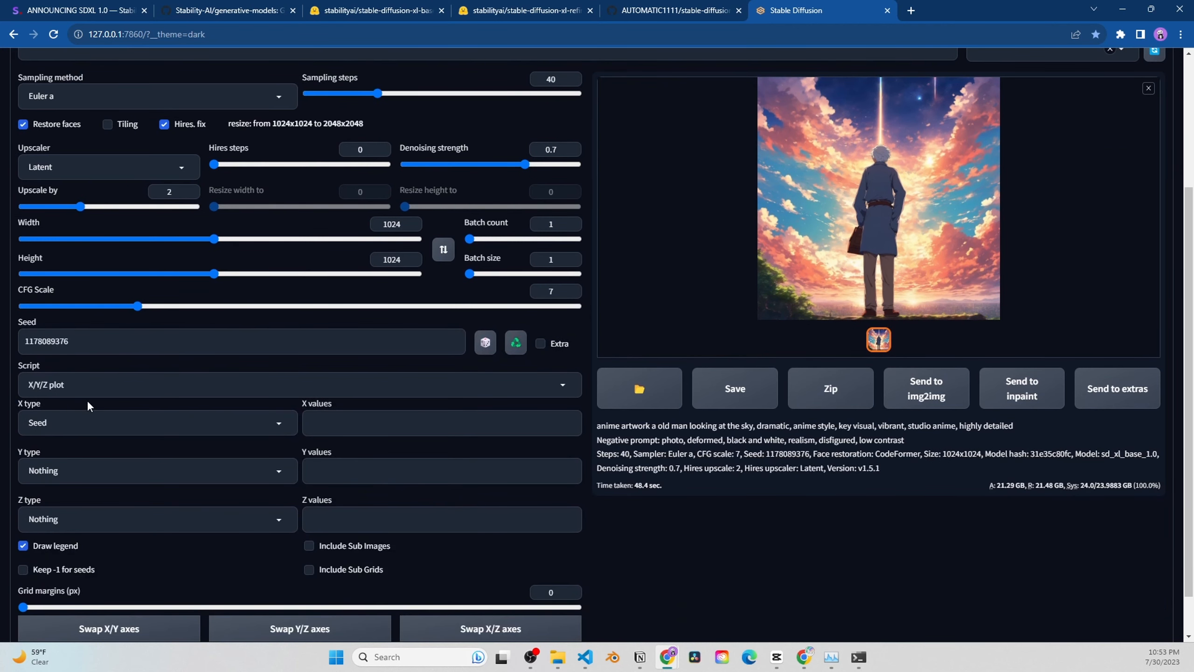
left_click(61, 421)
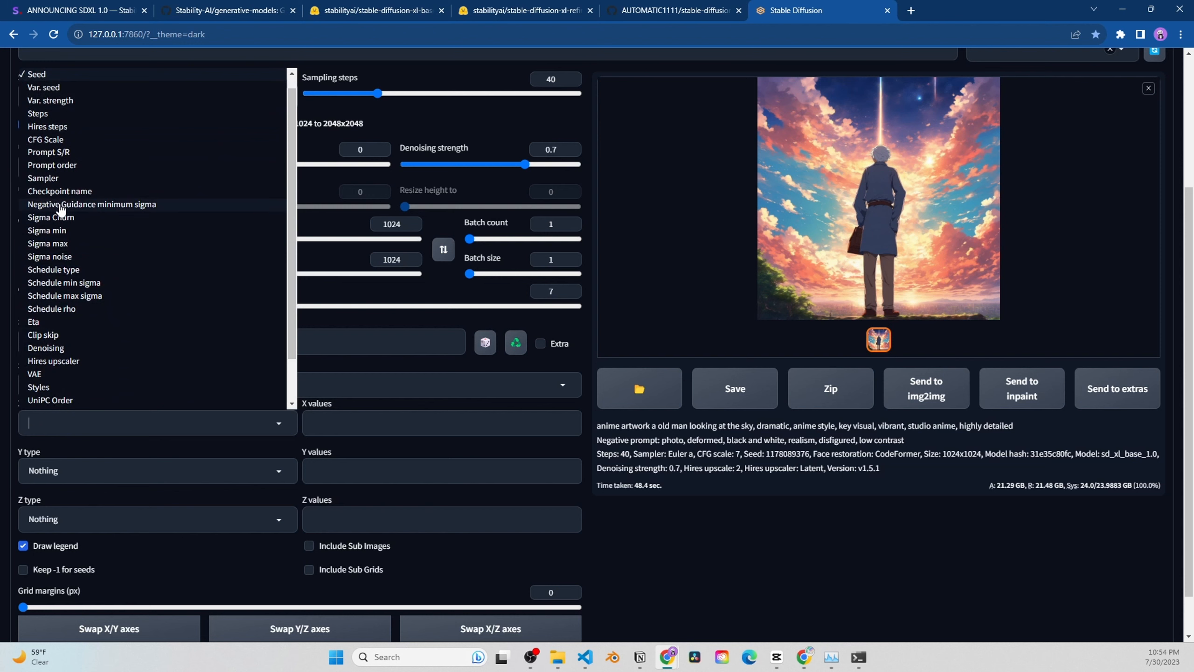
type("sam")
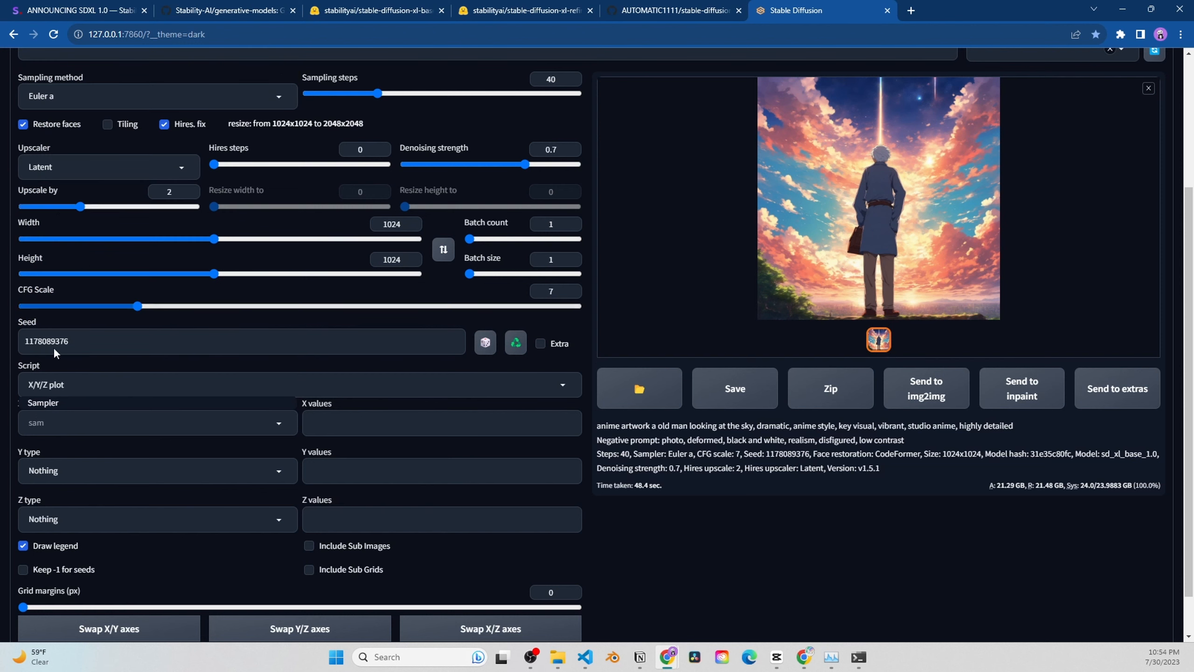
left_click(43, 402)
left_click(465, 427)
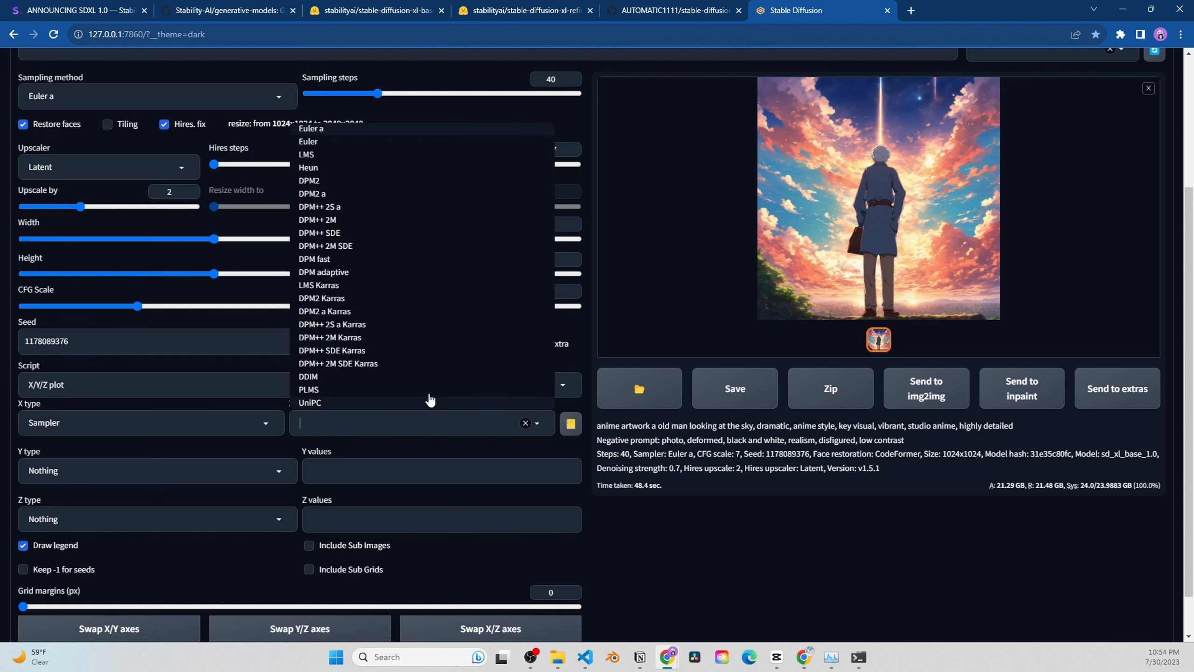
left_click(314, 128)
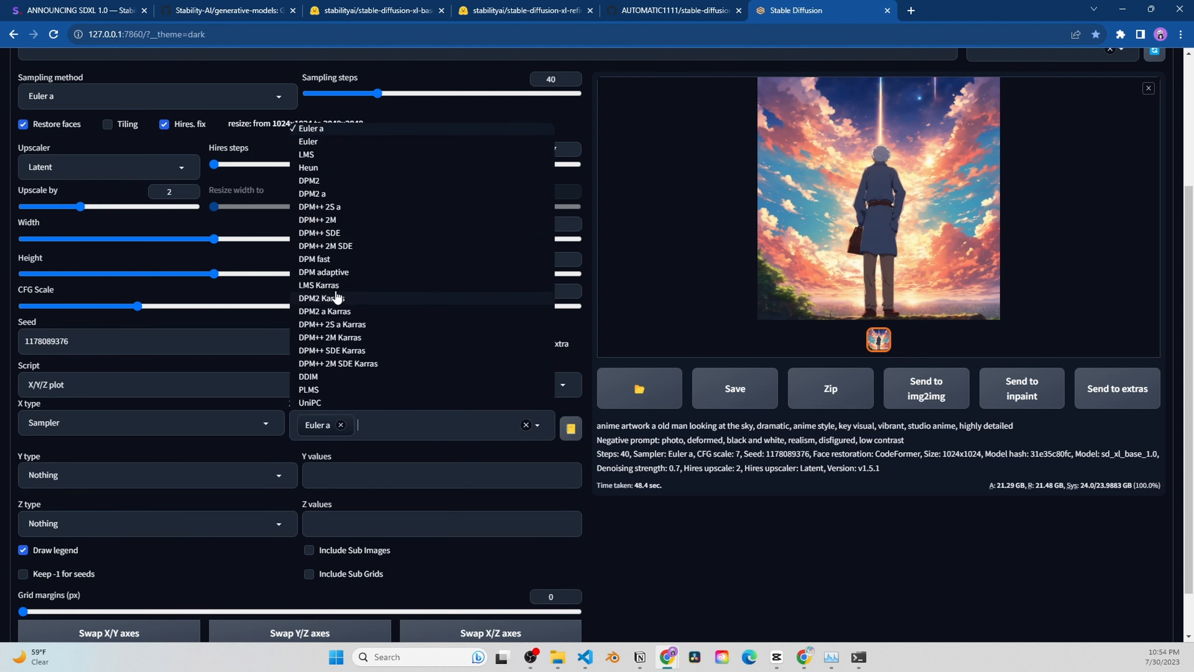
left_click(333, 235)
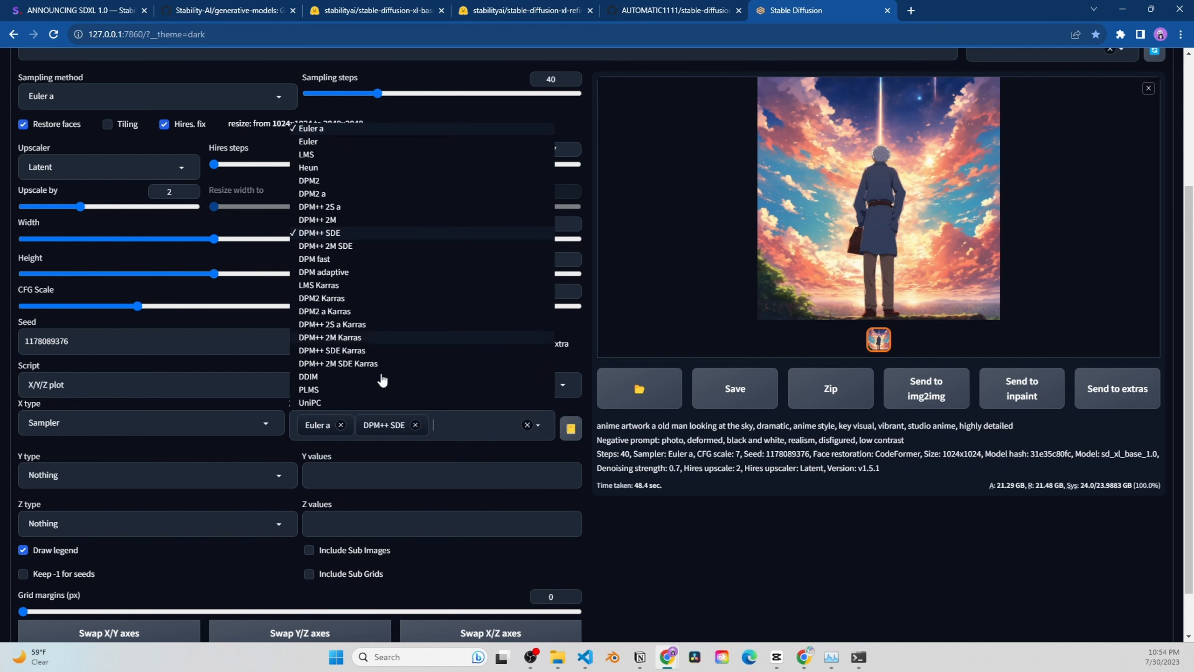
left_click(355, 367)
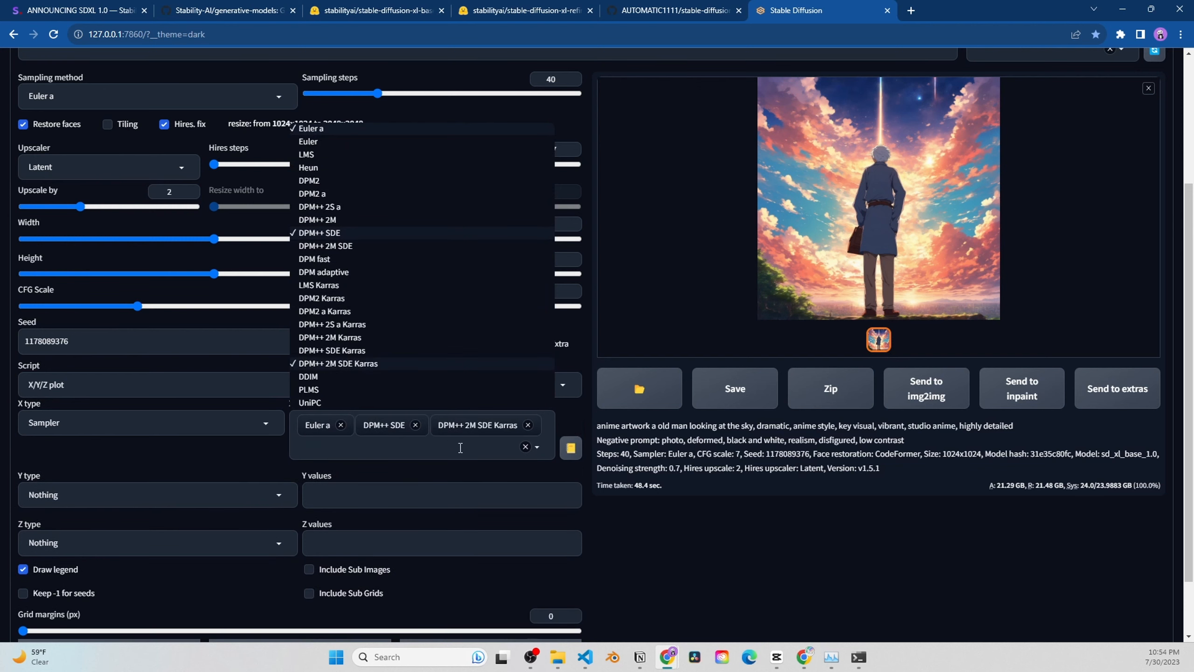
Set the plot's Y type to CFG Scale with the values 2, 7 and 15
left_click(108, 494)
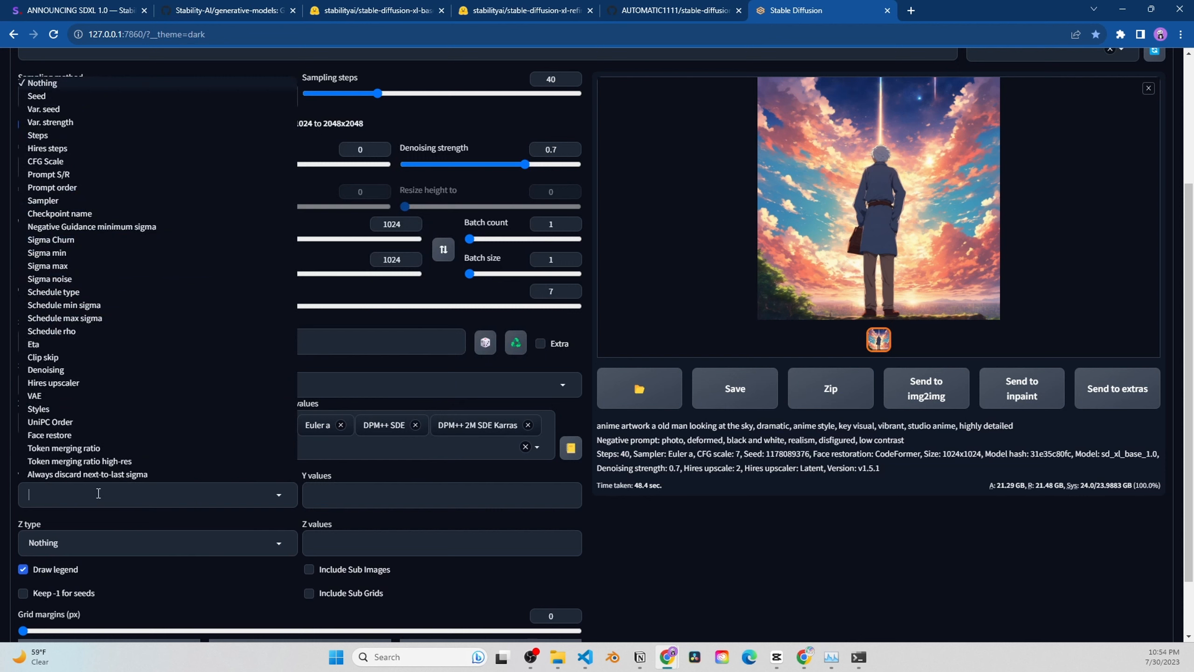
type("cfg")
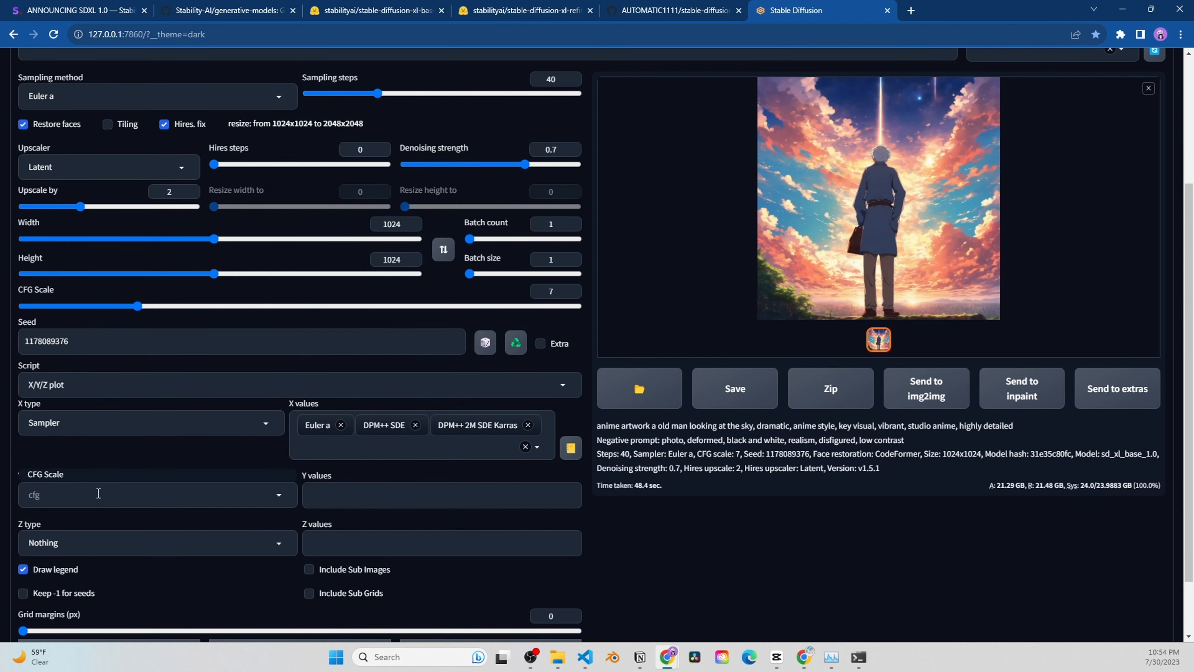
left_click(84, 476)
left_click(384, 499)
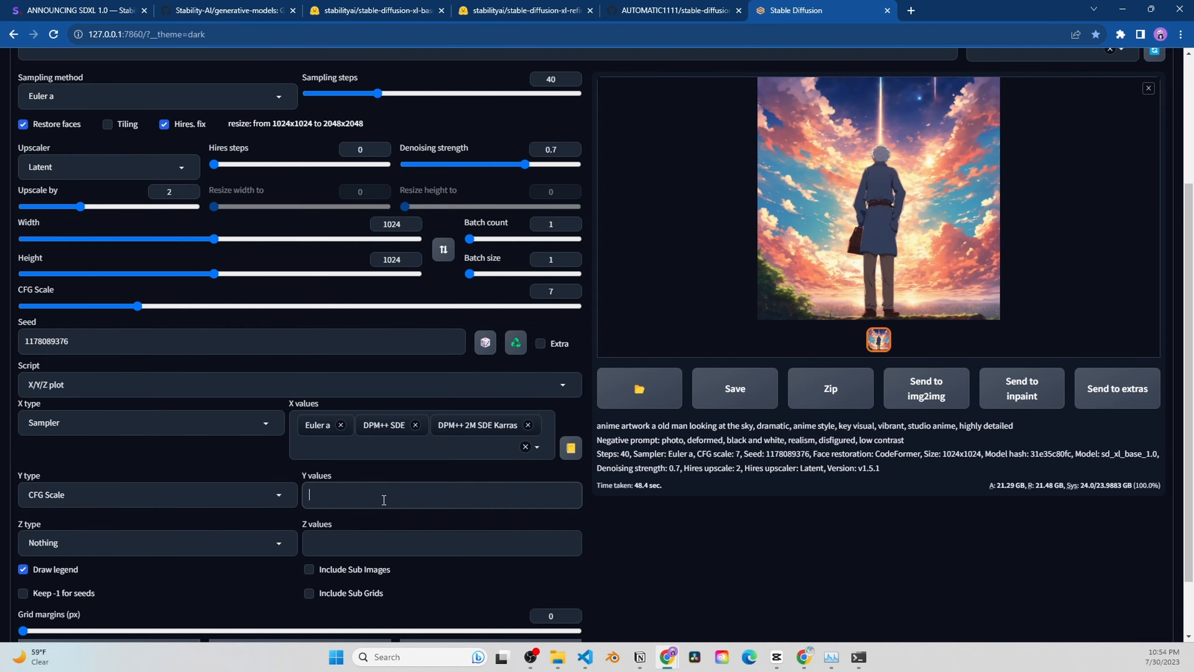
type("2,7,15")
Generate the X/Y/Z plot grid and view it enlarged to compare the samplers across CFG scales
scroll(525, 397, "up", 4)
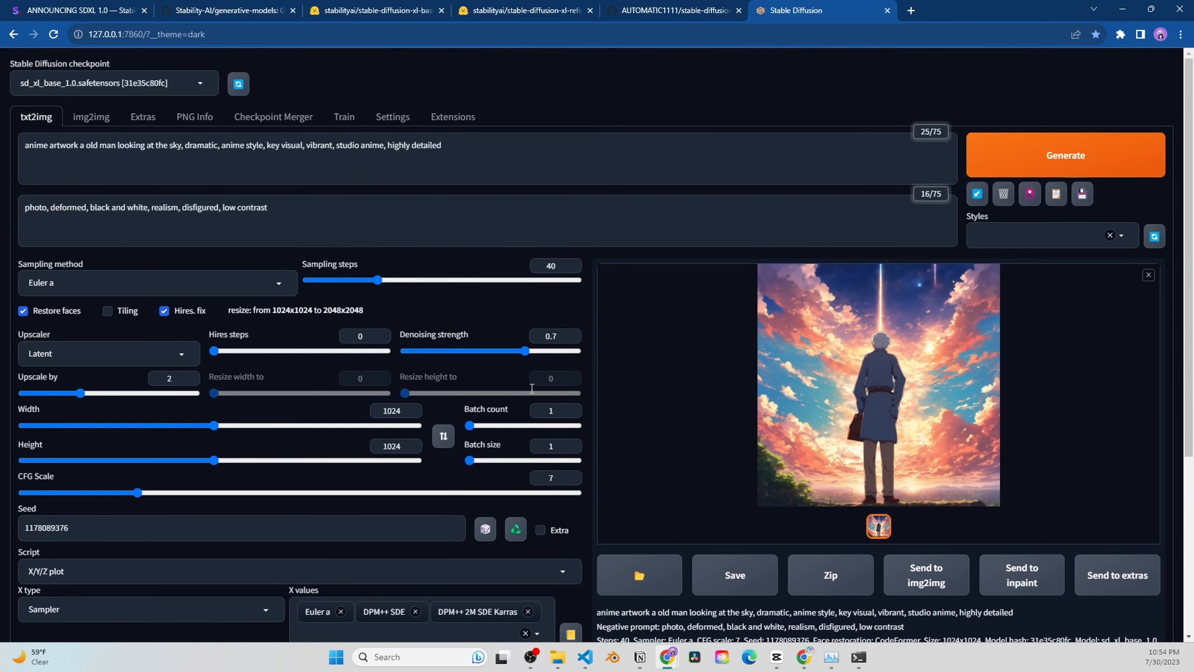
left_click(1053, 166)
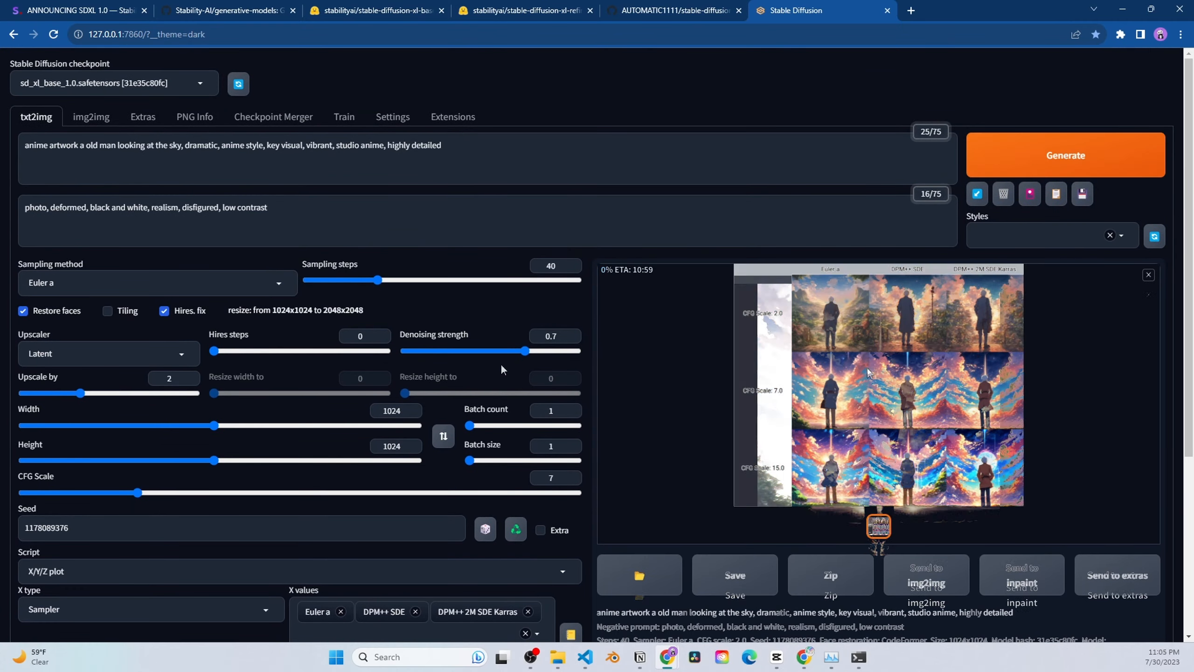
left_click(868, 372)
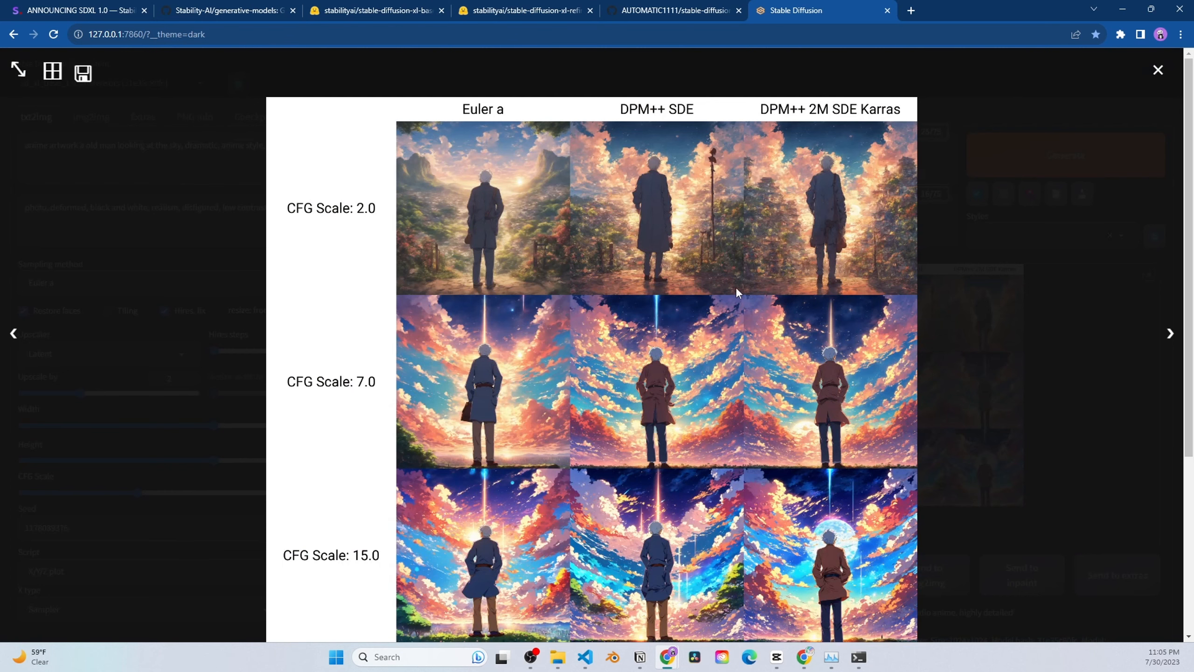
scroll(679, 301, "down", 1)
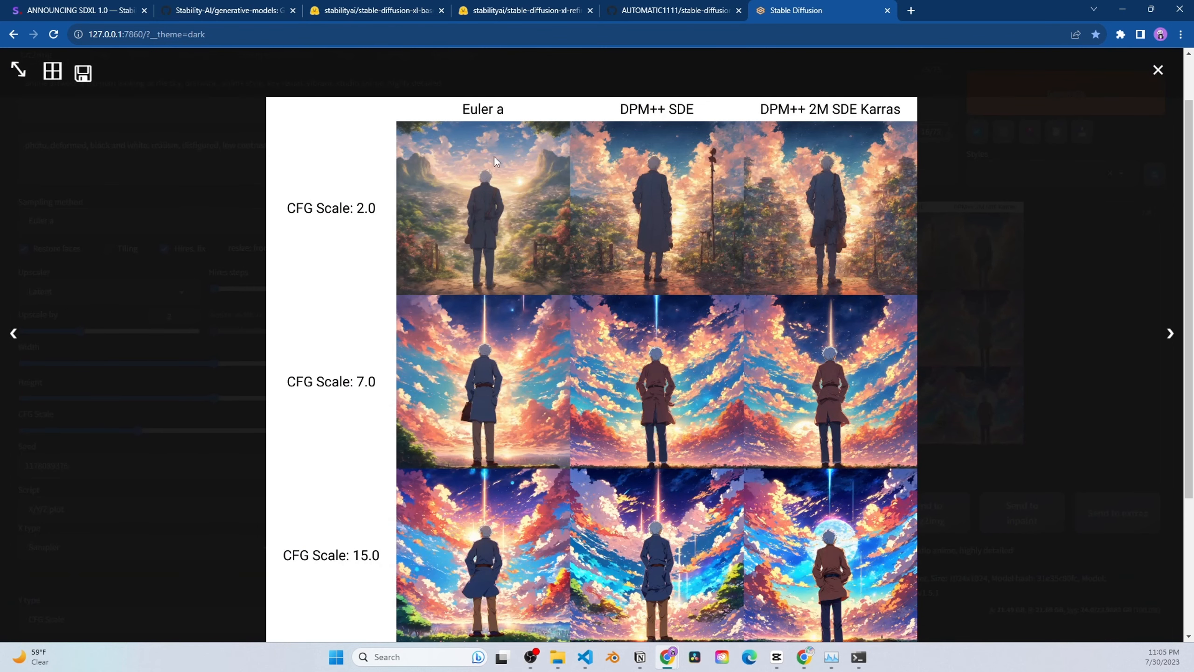